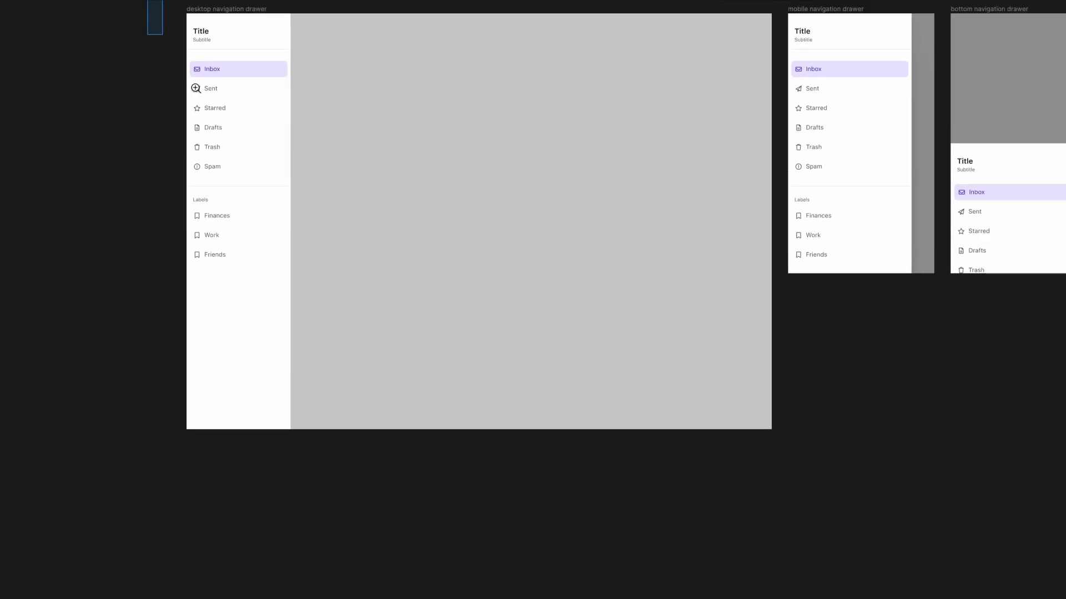
left_click_drag(196, 89, 384, 446)
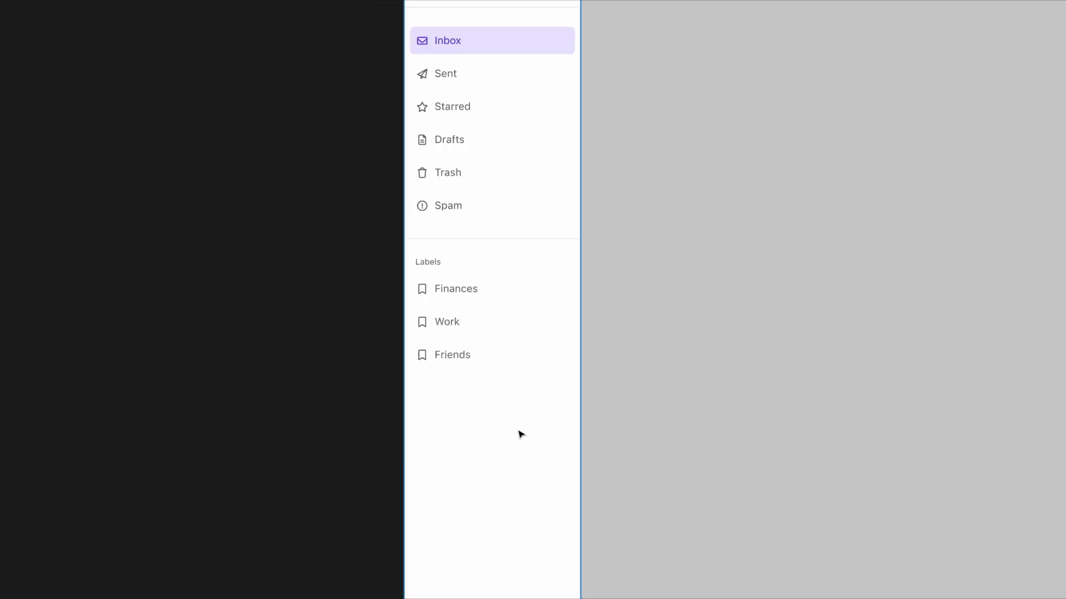
scroll(517, 449, "up", 1)
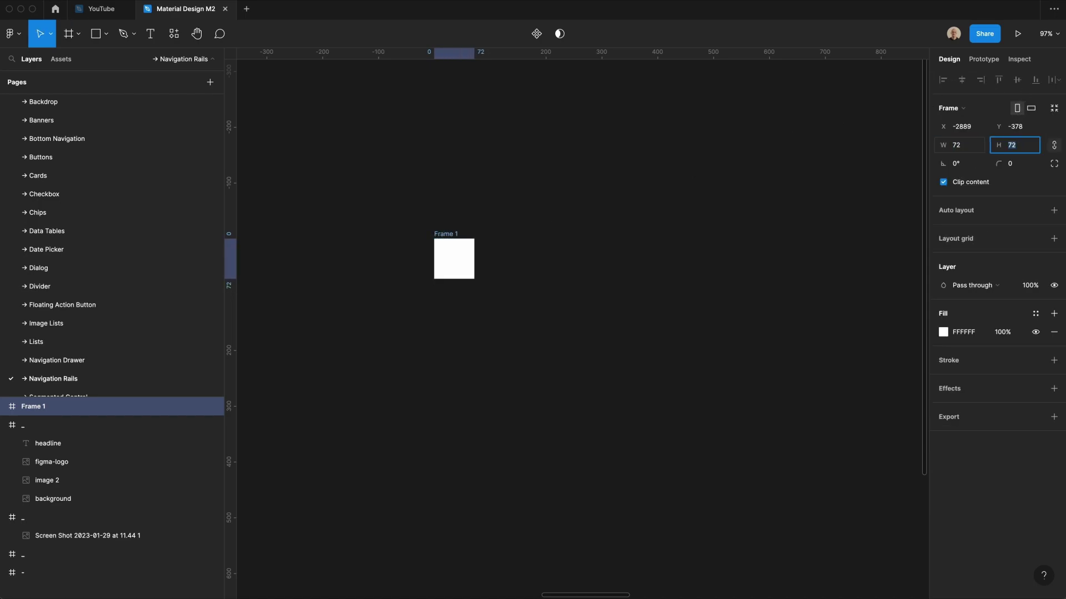
type("72")
- Set the new frame's height to 72 and rename the frame container
key("Return")
left_click(580, 388)
key("z")
left_click_drag(373, 163, 626, 449)
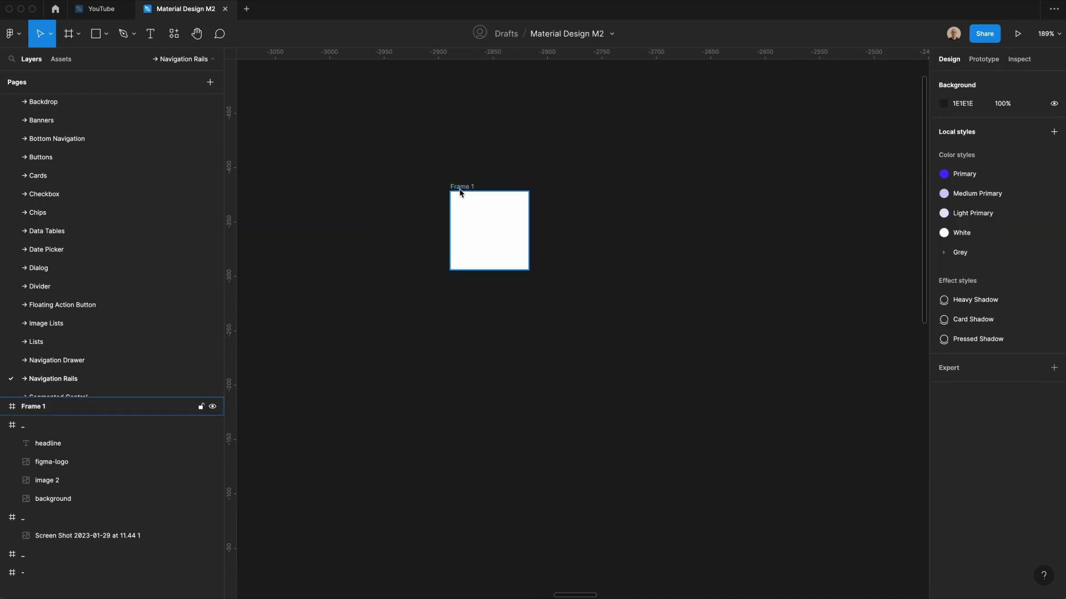
double_click(455, 190)
type("container")
key("Return")
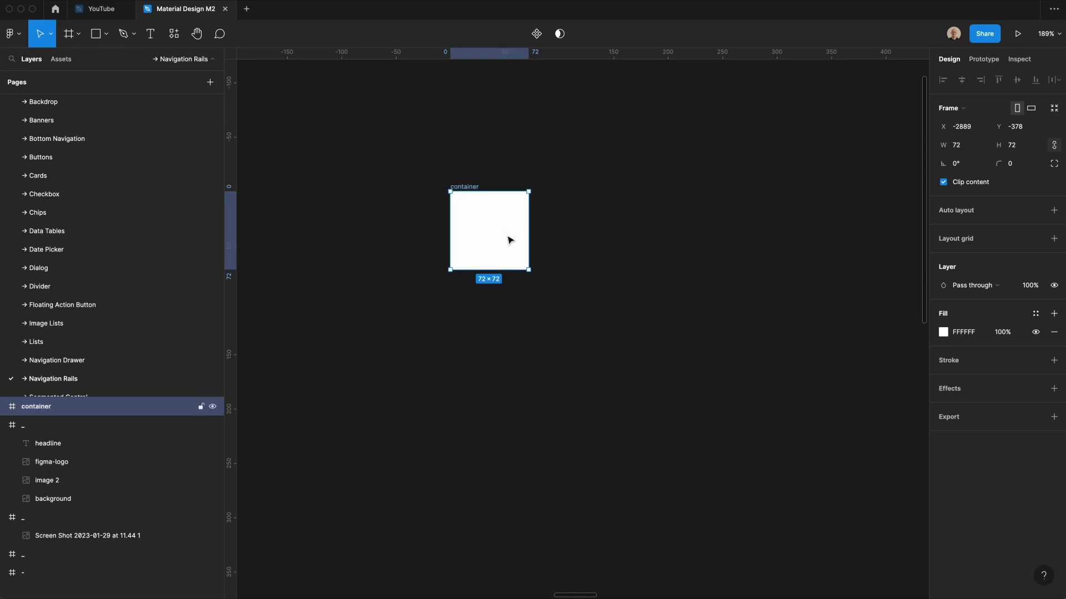
- Add a text layer reading "circle" inside the container frame
key("t")
left_click(495, 222)
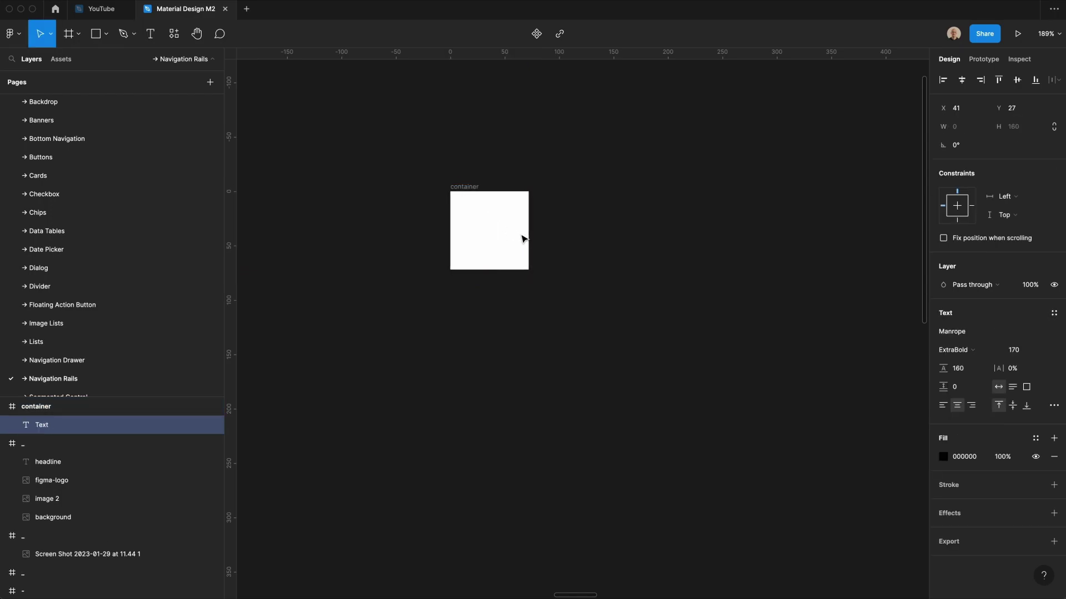
type("as")
key("super+a")
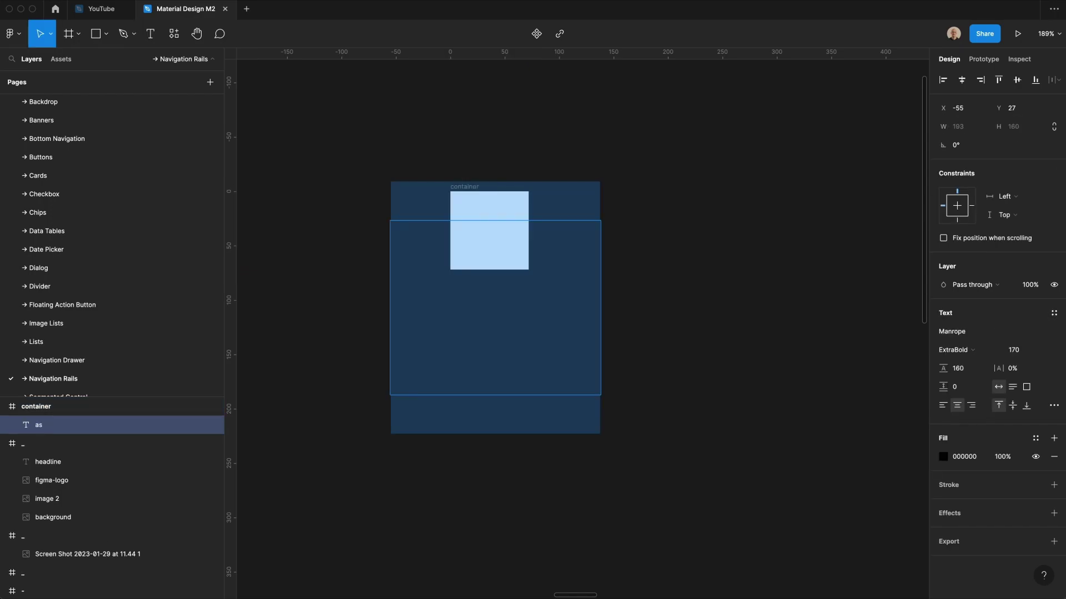
type("circle")
key("Escape")
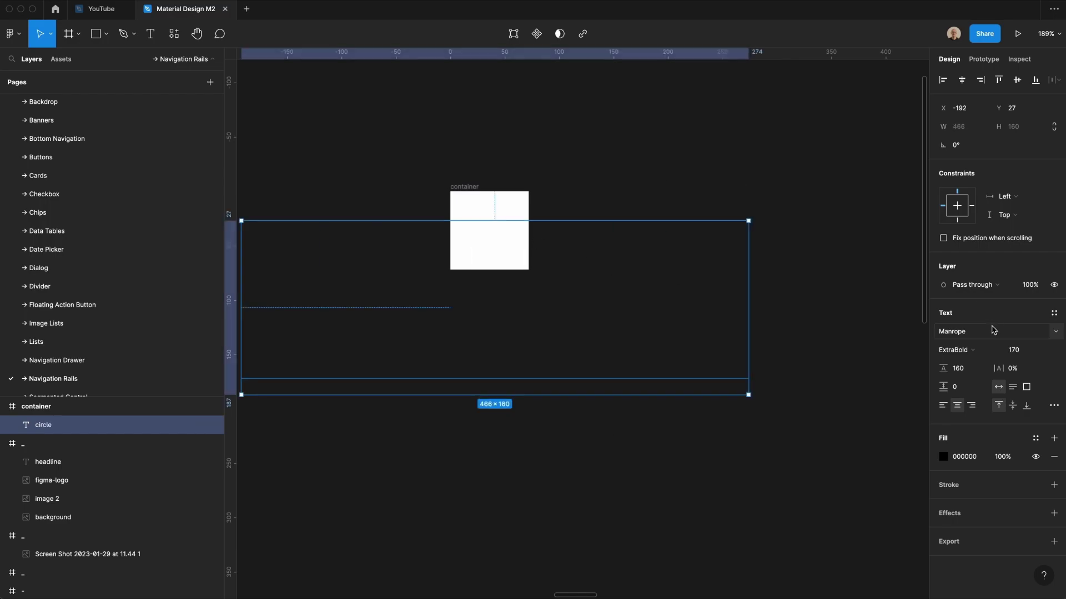
- Format the circle text as a Font Awesome 6 Pro icon, size 20, line height 24, width 24, with the Grey/600 colour style
left_click(993, 330)
type("Font Awesome 6 Pro")
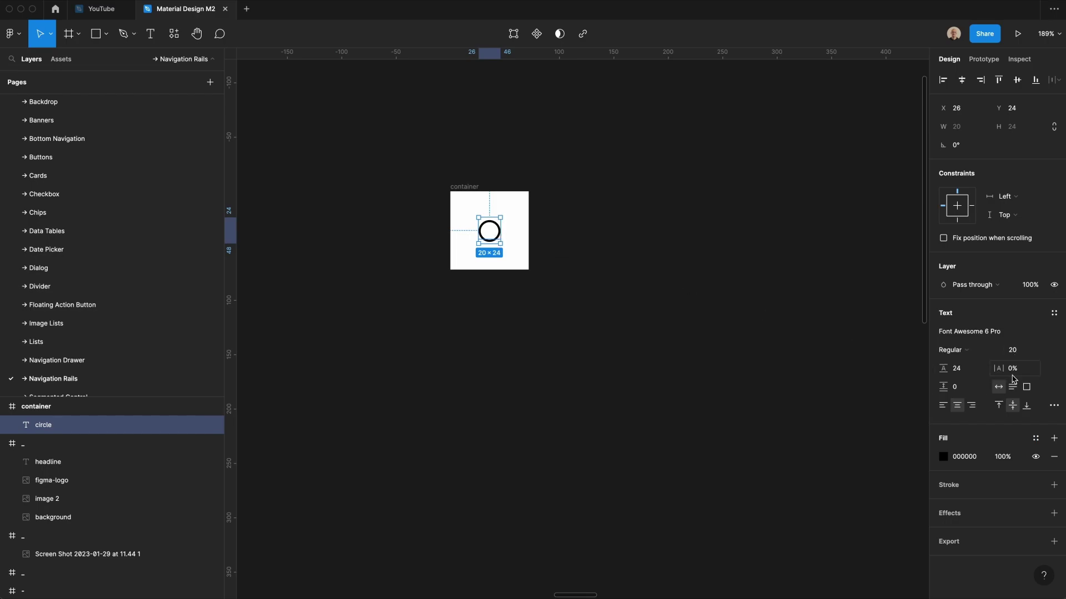
left_click_drag(499, 236, 503, 236)
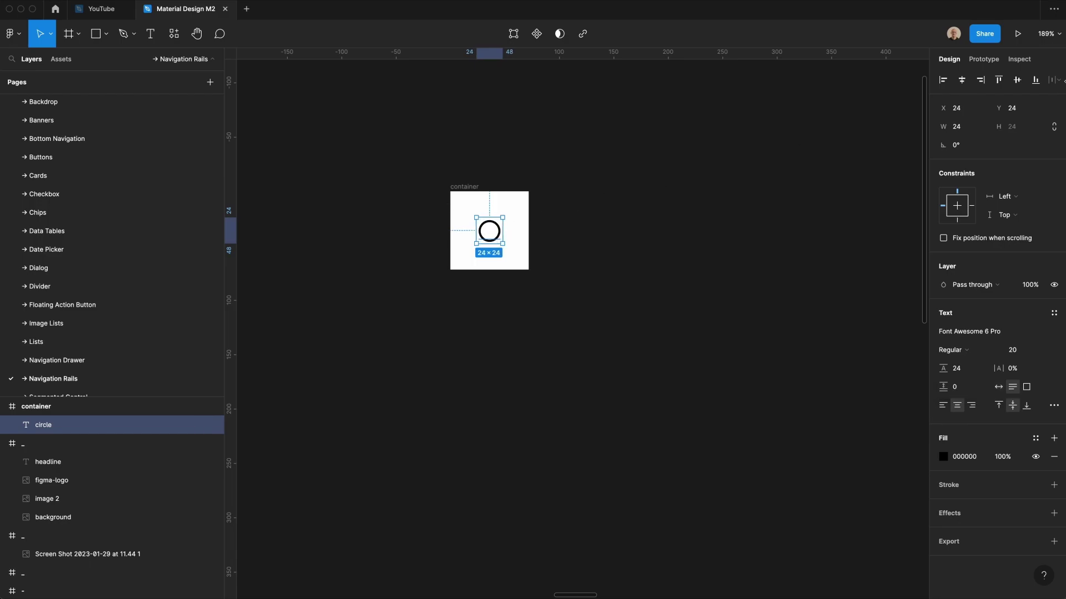
key("alt")
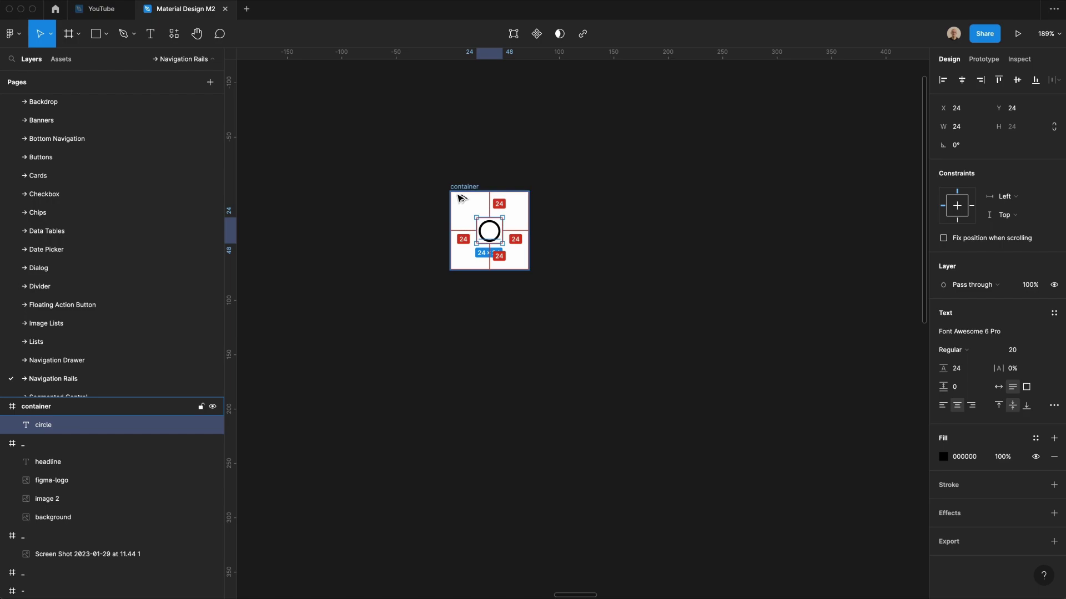
left_click(1036, 438)
left_click(975, 550)
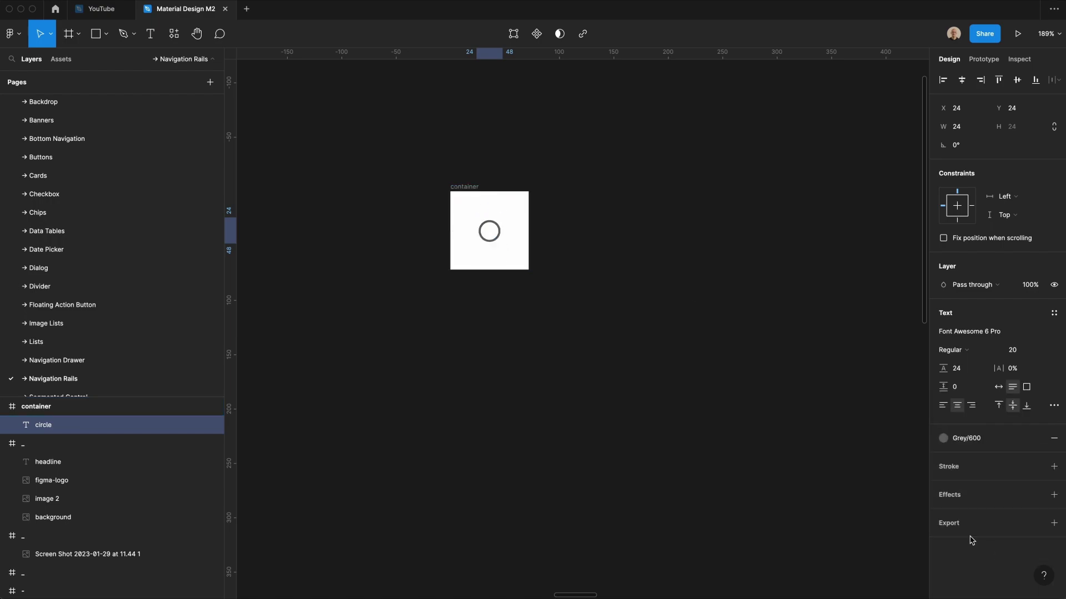
- Rename the frame container-normal and place a duplicate of it alongside
left_click(546, 325)
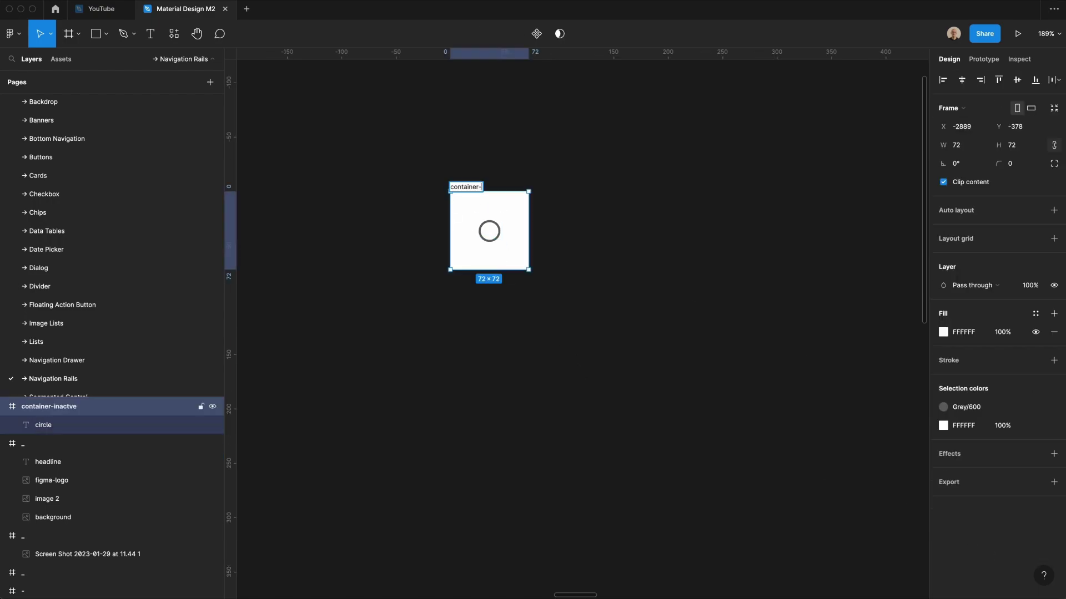
type("normal")
key("Return")
key("ctrl+d")
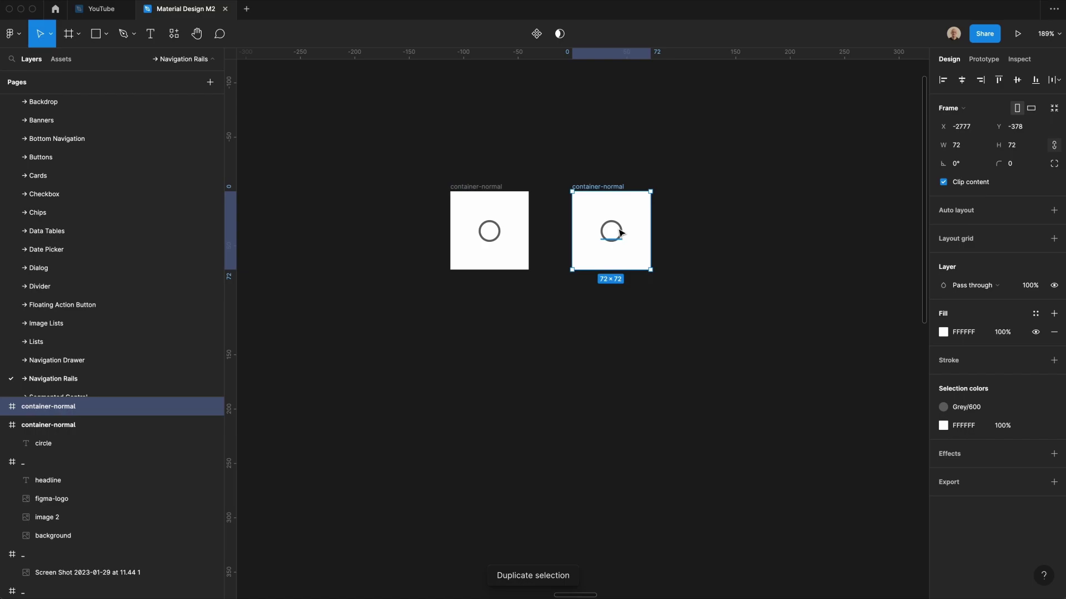
- Replace the circle icon with "file" in both container frames
left_click(491, 229)
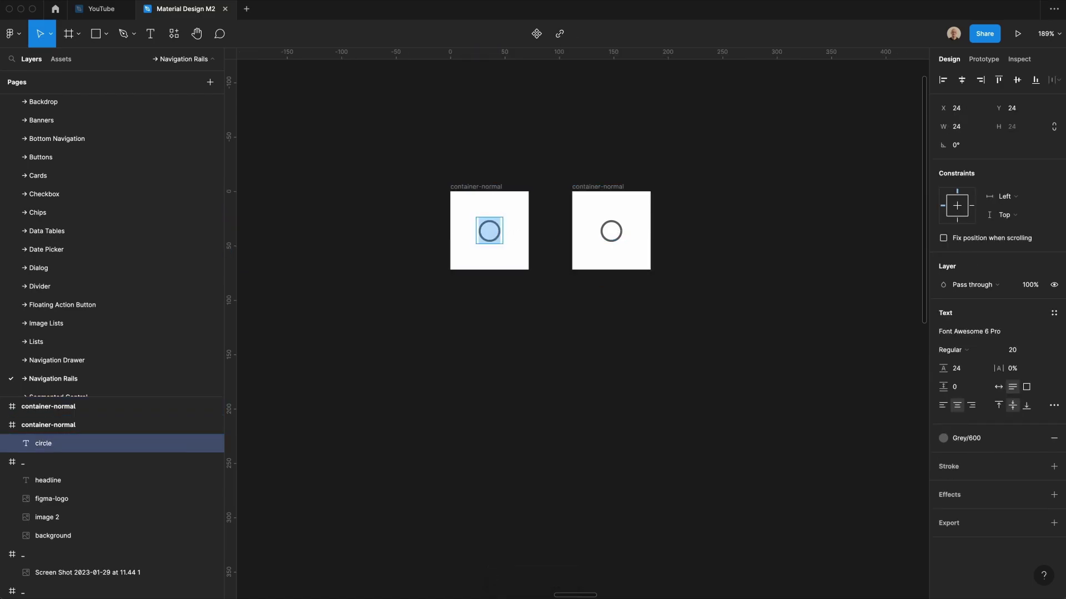
type("file")
key("super+a")
key("super+c")
double_click(611, 233)
key("super+v")
left_click(742, 236)
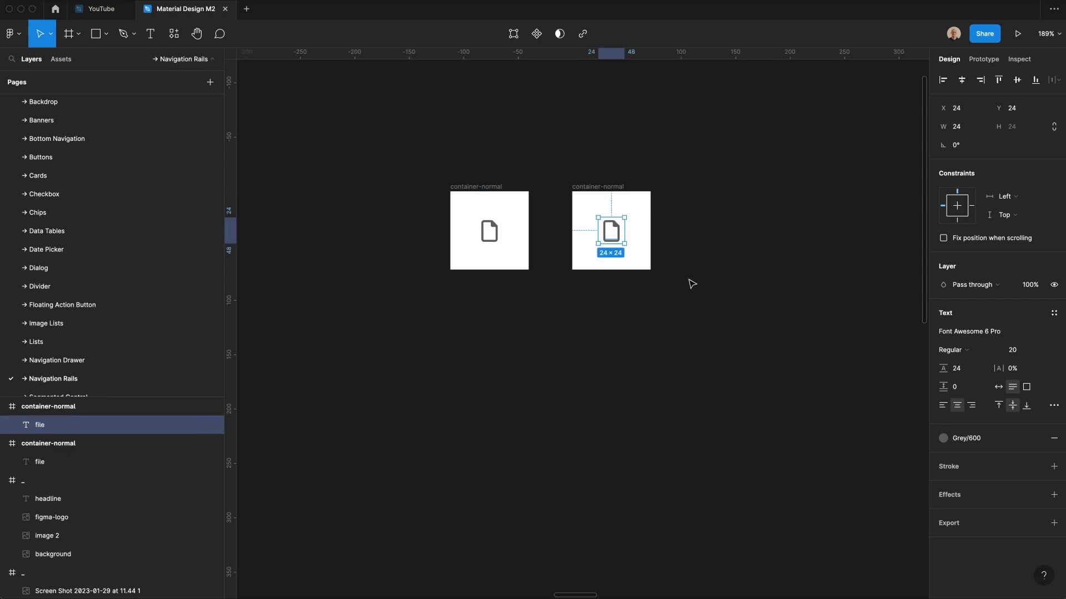
- Give the duplicated frame's file icon the Primary colour style and the Solid font weight
left_click(995, 441)
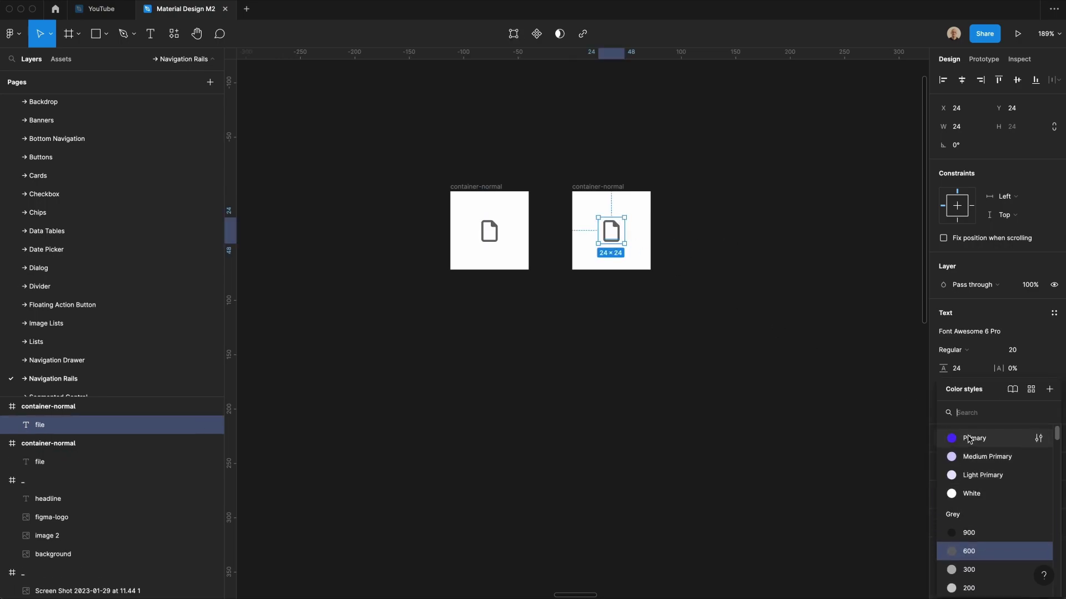
left_click(963, 437)
left_click(991, 355)
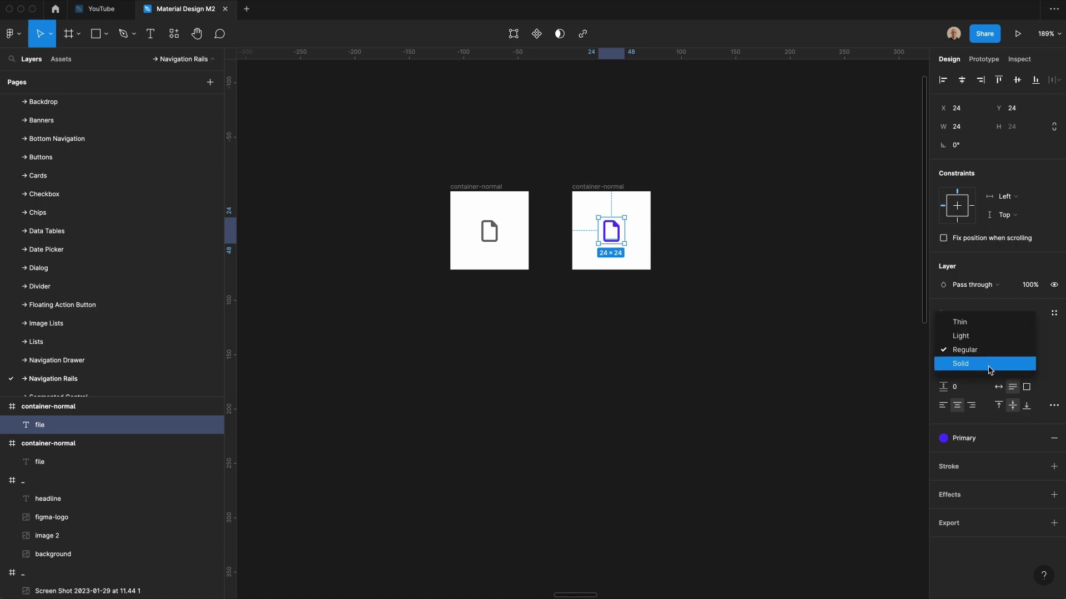
left_click(990, 364)
left_click(690, 340)
- Rename the frame with the solid purple icon container-active
left_click(607, 187)
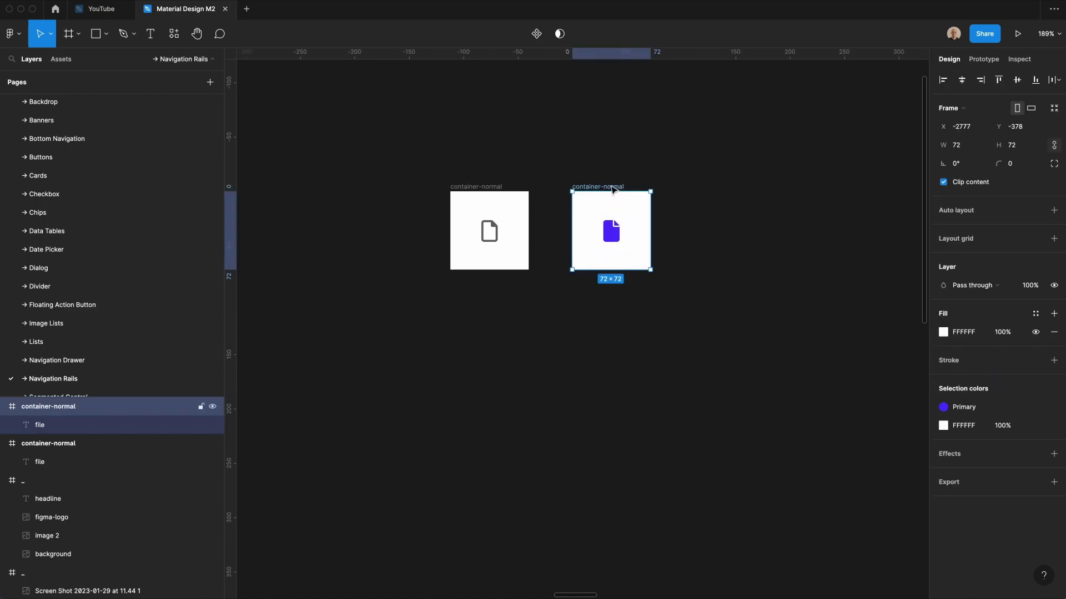
double_click(614, 187)
double_click(614, 186)
type("active")
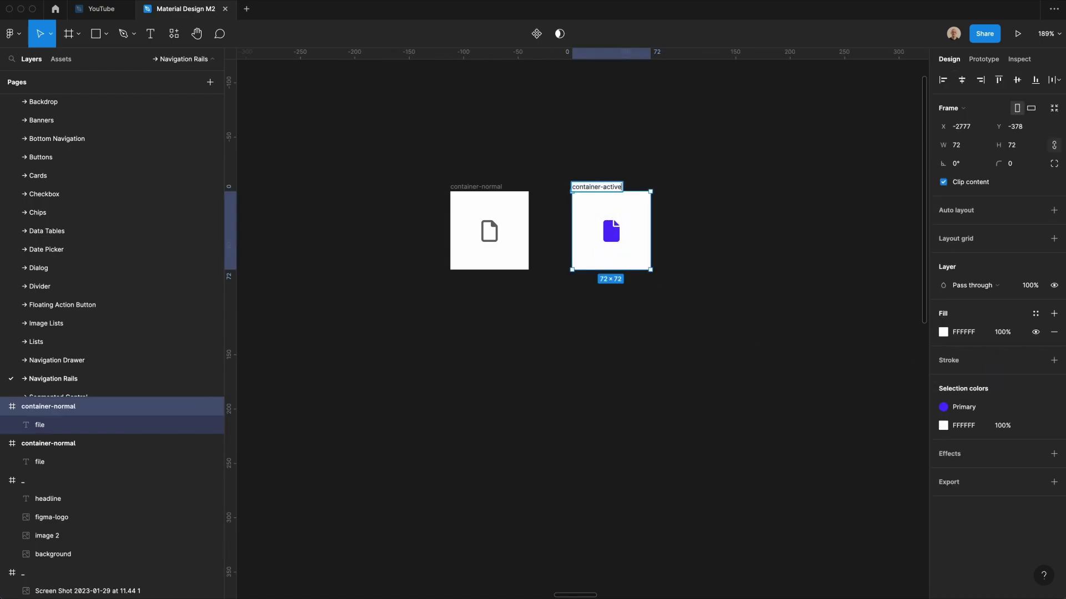
key("Return")
key("Escape")
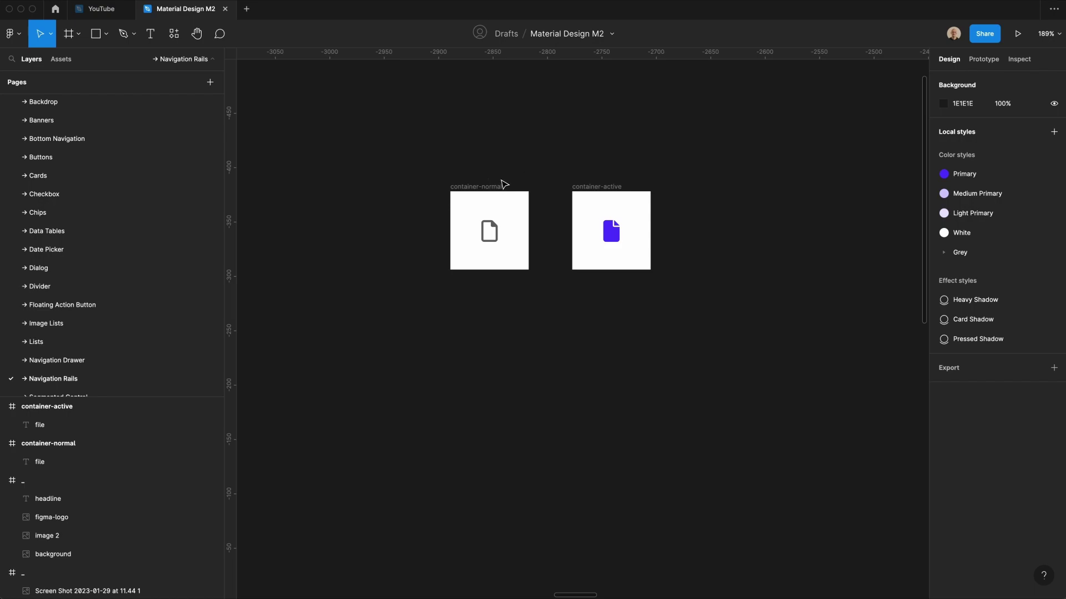
- Duplicate the container-normal and container-active frames directly below the originals
left_click(503, 186)
left_click(614, 185, "shift")
left_click_drag(631, 219, 711, 341)
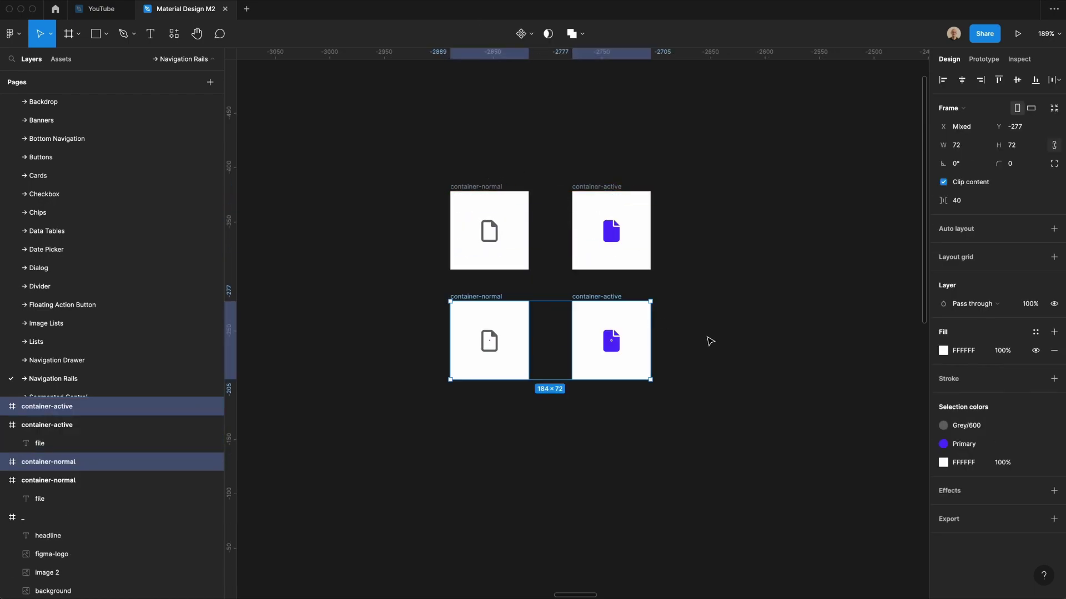
left_click(711, 341)
- Duplicate the file icon downward in the lower container-normal frame and set the copy's font to SF Pro Semibold
left_click(496, 341)
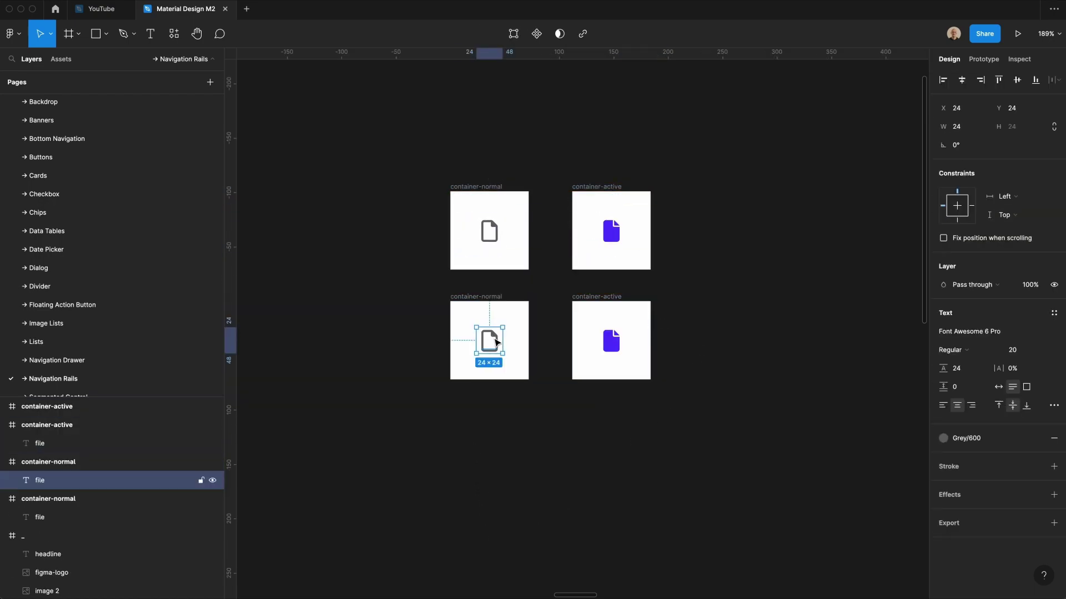
left_click_drag(497, 344, 500, 366)
left_click(959, 331)
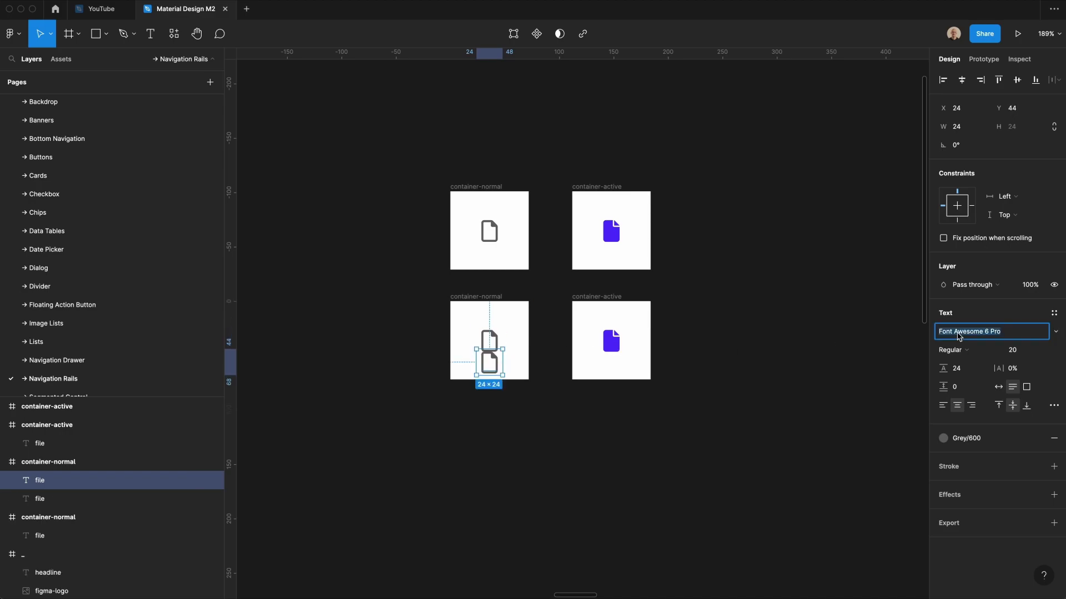
type("SF Pro")
key("Return")
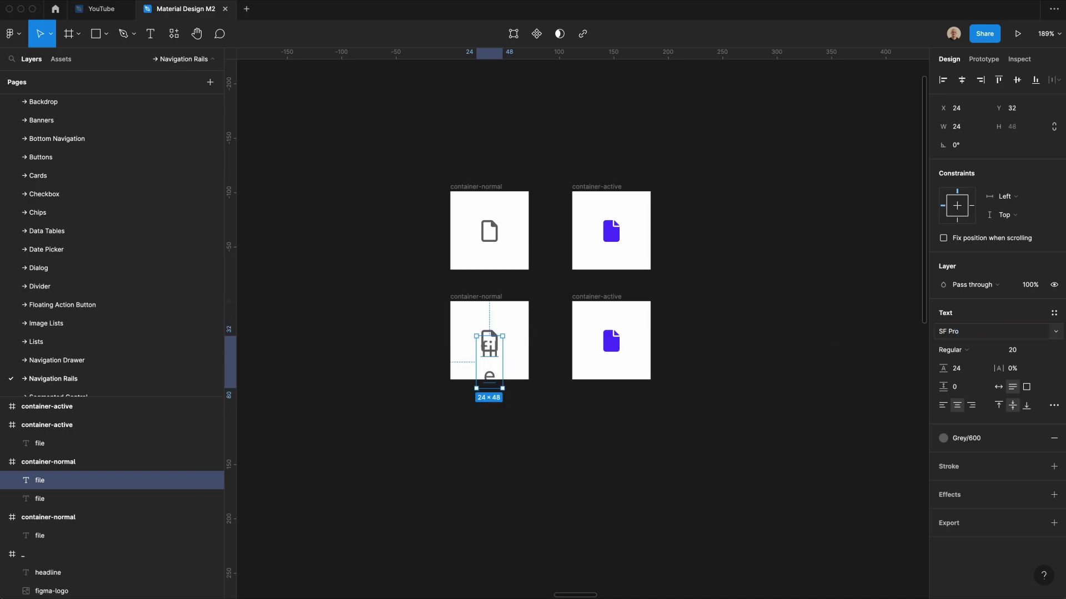
left_click(970, 353)
left_click(972, 374)
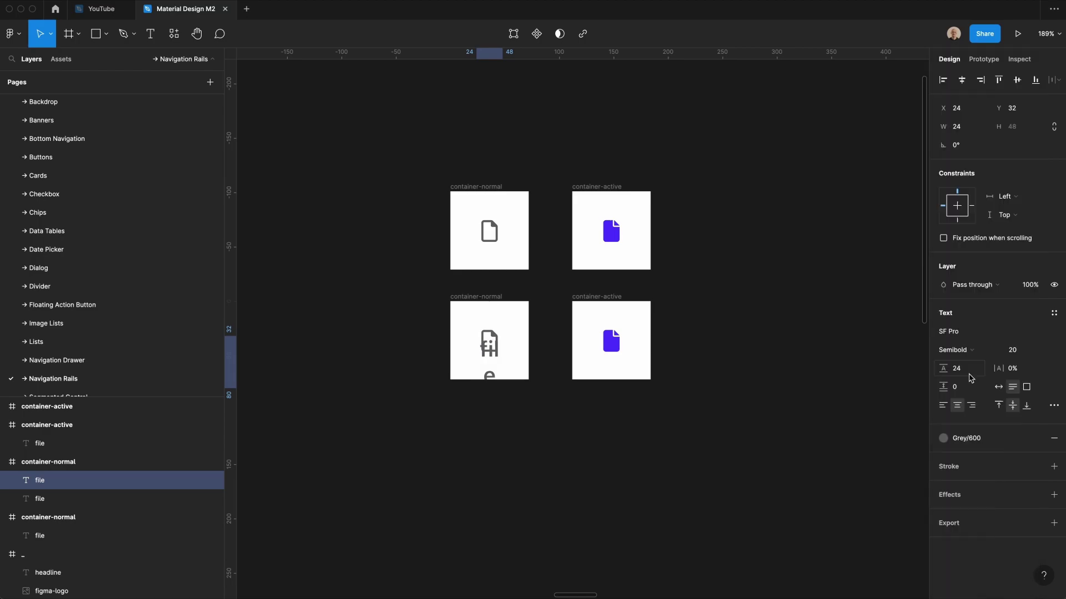
- Set the copied label's font size to 15 and its line height to 20
left_click(1014, 350)
type("15")
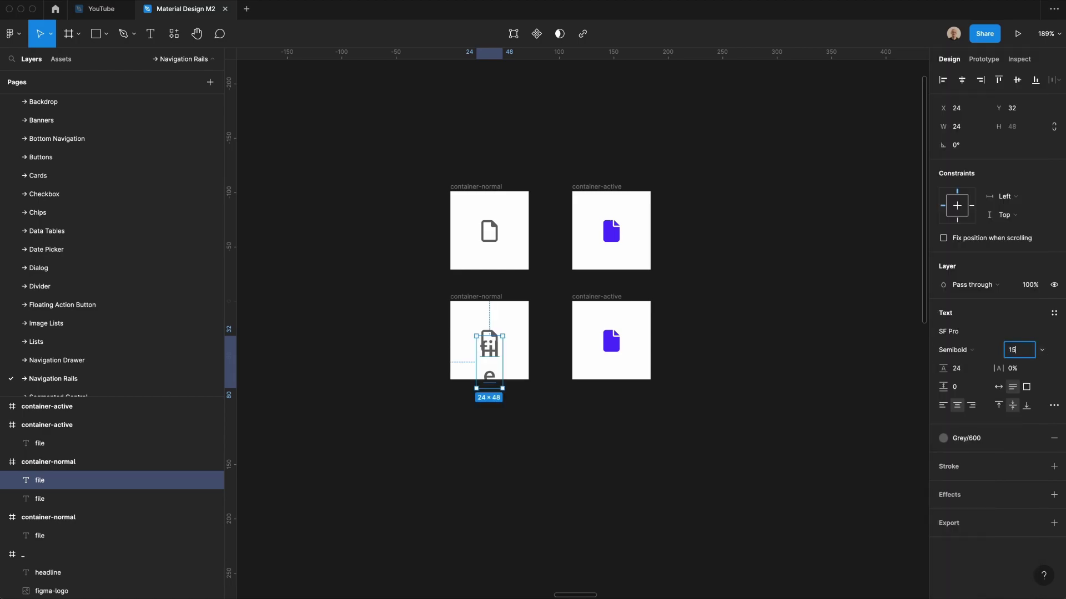
key("Tab")
type("20")
key("Return")
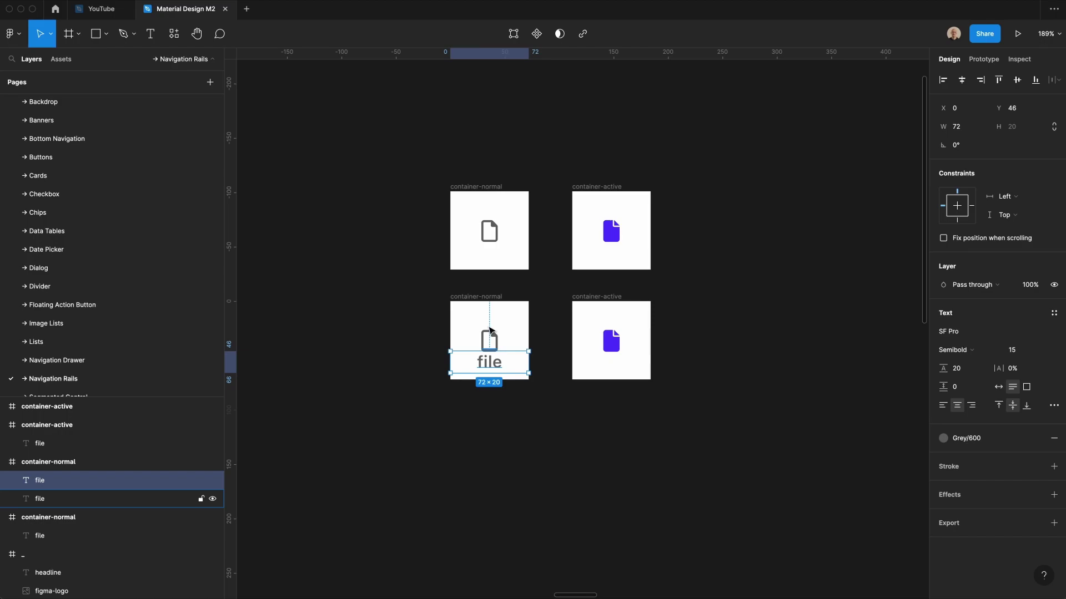
- Make the label read "Files" at a width of 72 and space it 4 below the icon
key("Down")
key("Down")
key("Down")
key("Down")
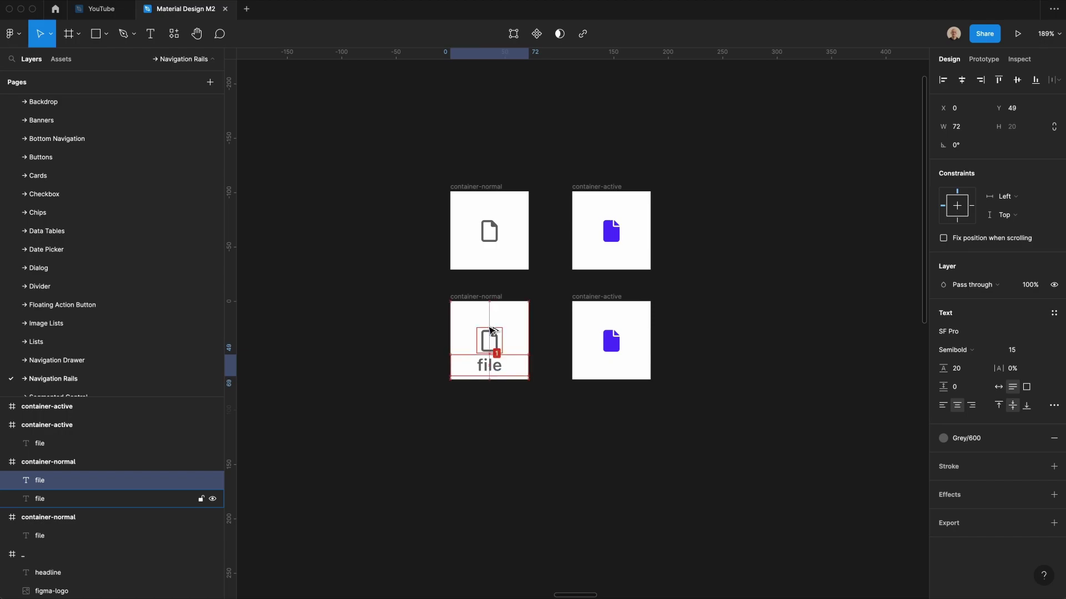
left_click(961, 163)
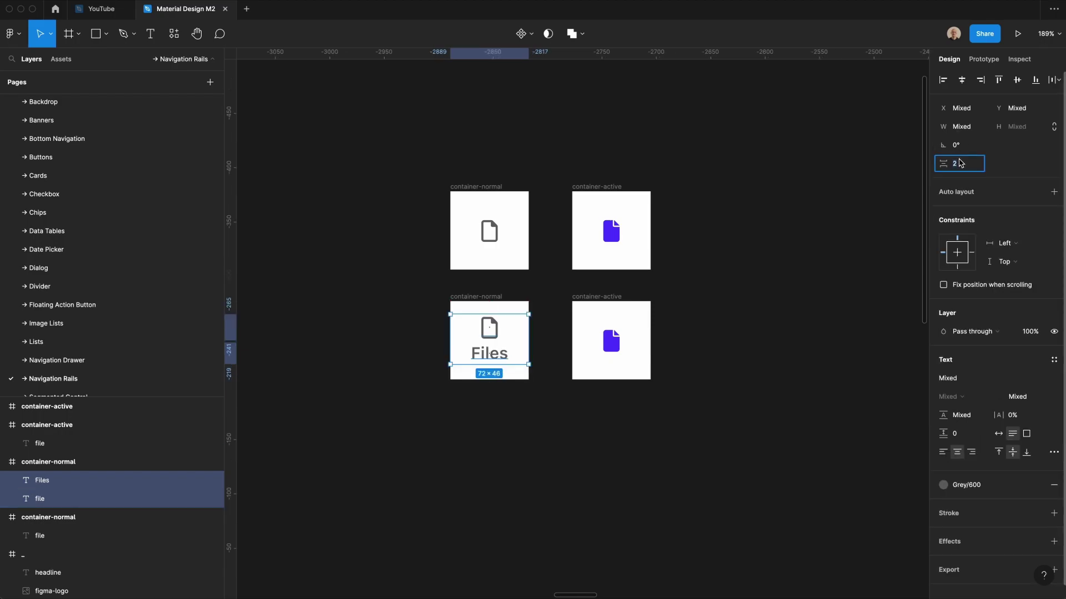
type("4")
key("Return")
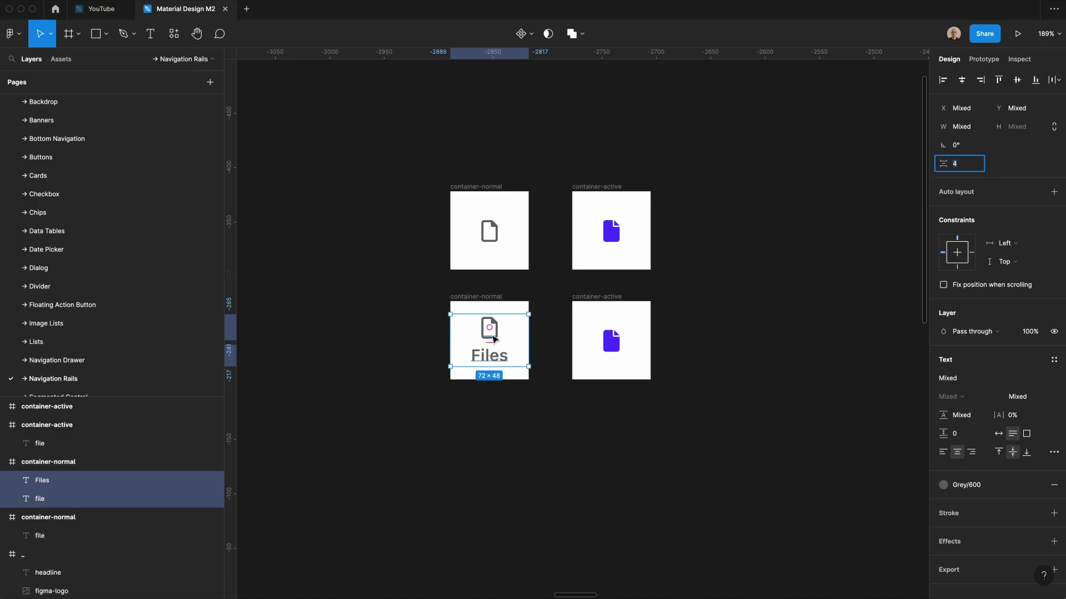
- Raise the icon in the lower container-active frame to match its neighbour and paste a copy of the Files label beneath it
left_click(543, 447)
left_click_drag(618, 349, 613, 336)
left_click(498, 365)
left_click(597, 297)
key("super+v")
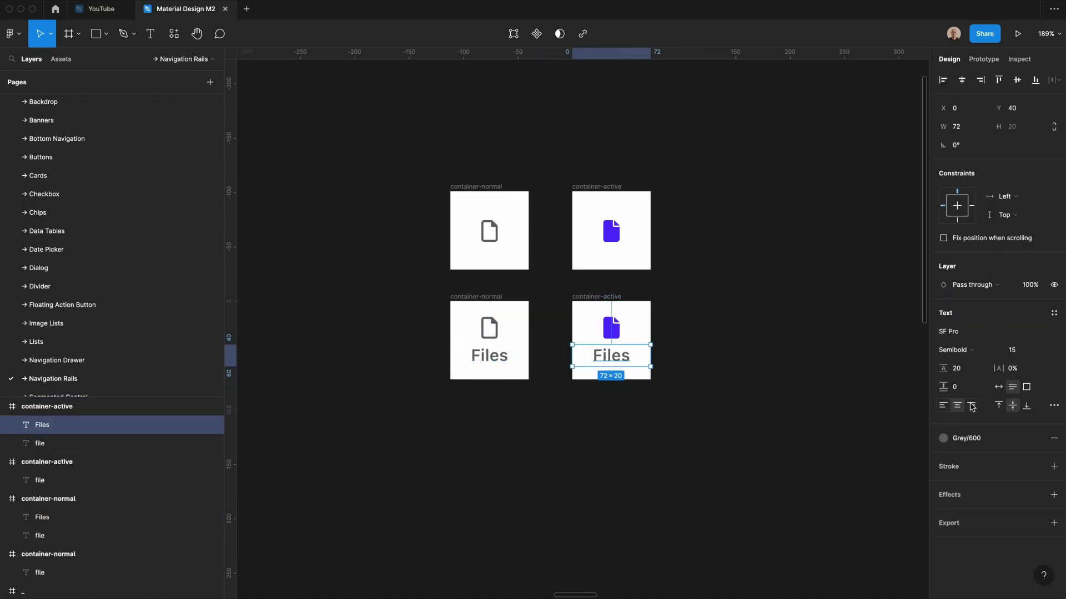
- Apply the Primary colour style to the Files label in the lower container-active frame
left_click(966, 439)
scroll(976, 514, "up", 2)
left_click(965, 439)
left_click(708, 469)
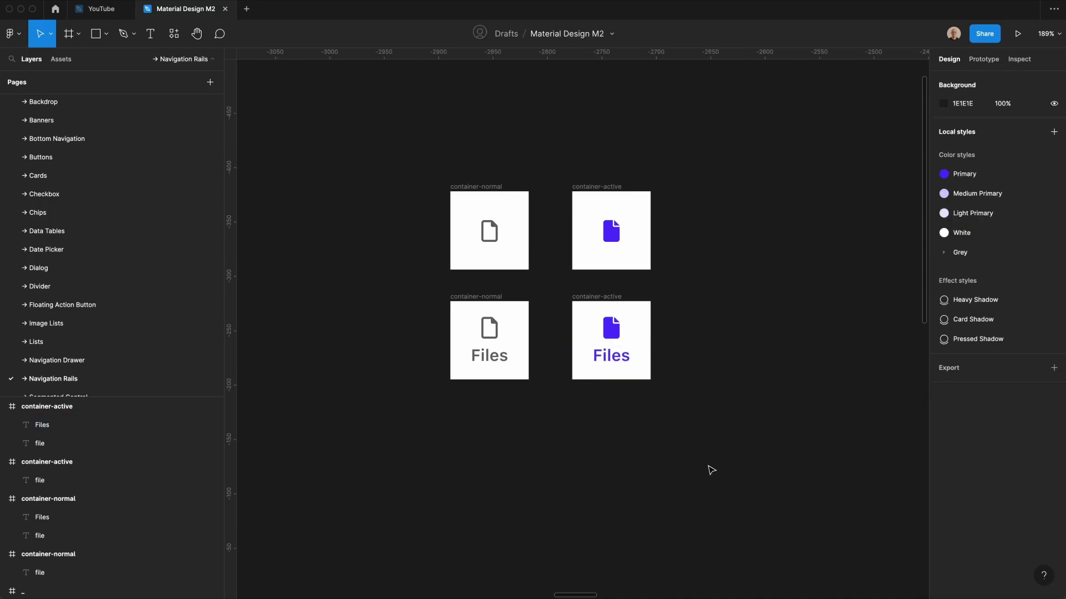
- Set both the horizontal and vertical spacing between the four container frames to 20
left_click_drag(377, 141, 702, 471)
left_click(973, 202)
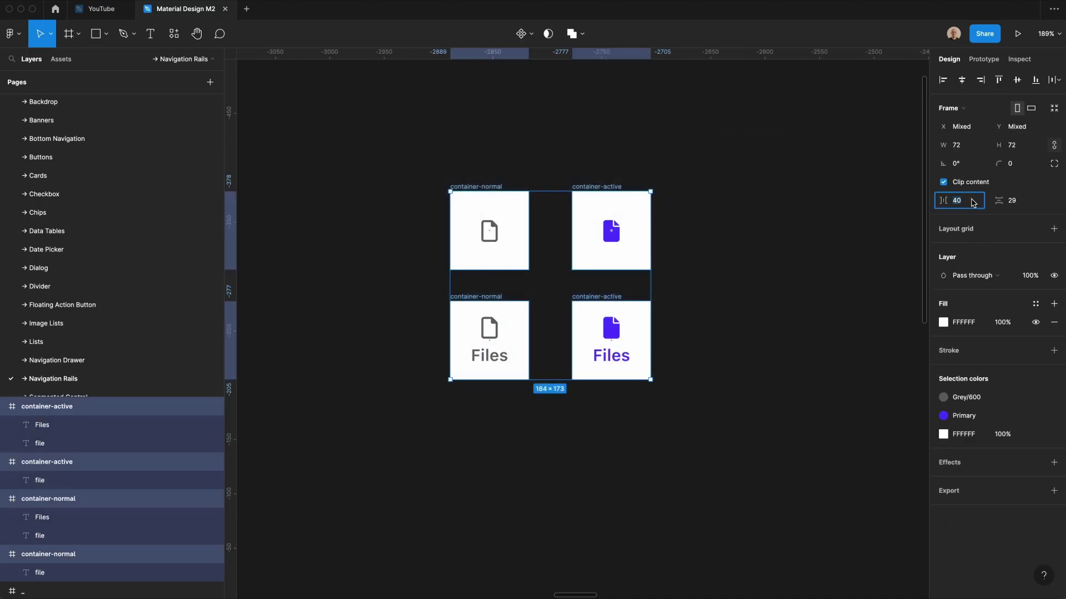
type("20")
key("Tab")
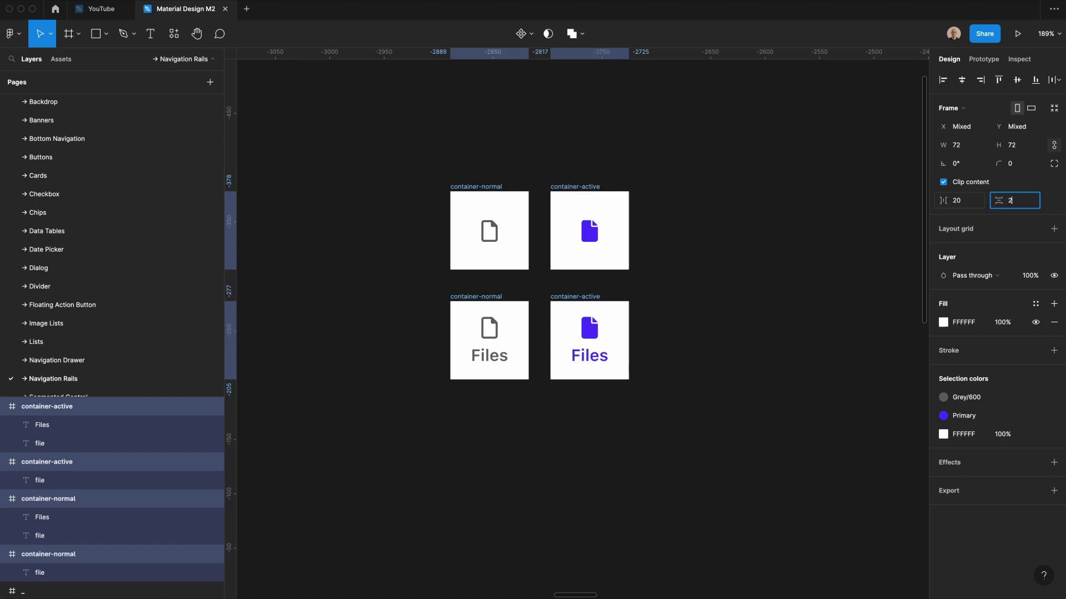
type("20")
key("Return")
- Combine the four container frames into a component set named "destination container"
left_click(460, 159)
left_click_drag(430, 151, 686, 407)
left_click(529, 34)
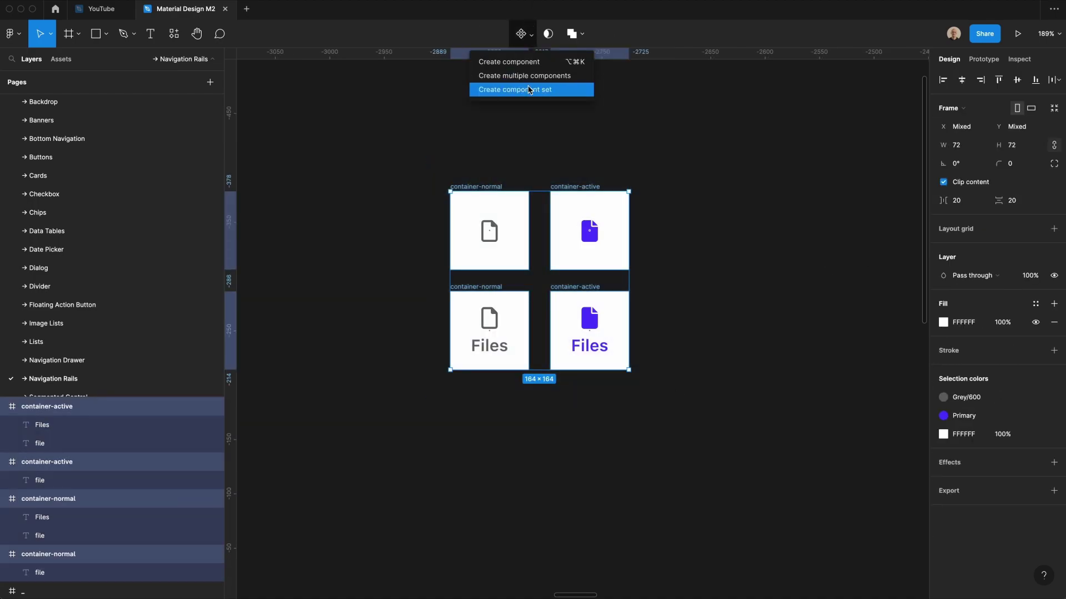
left_click(530, 88)
type("destinat")
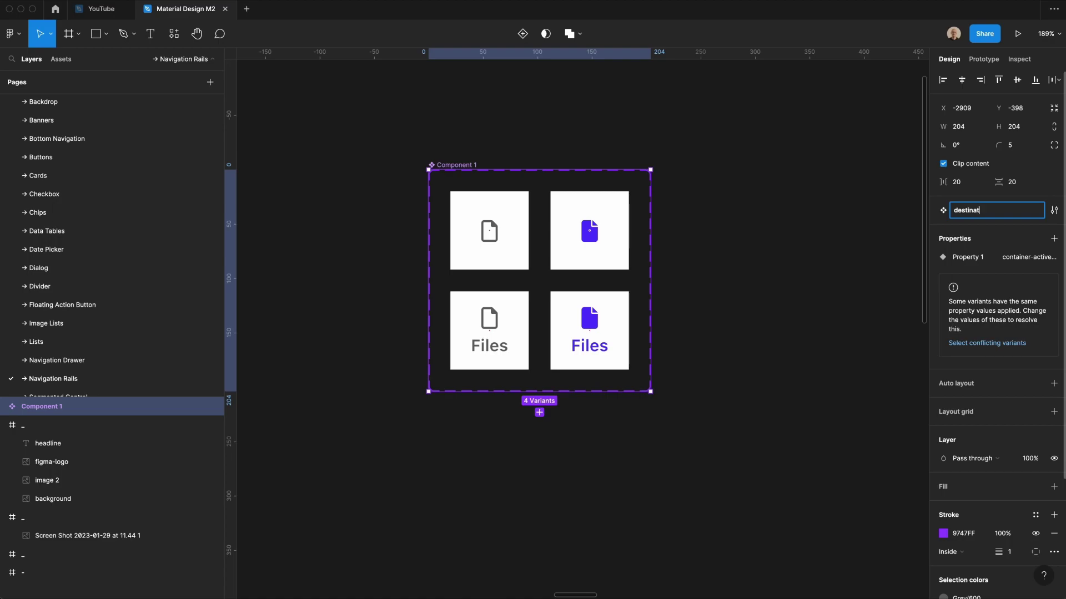
type("ion container")
key("Return")
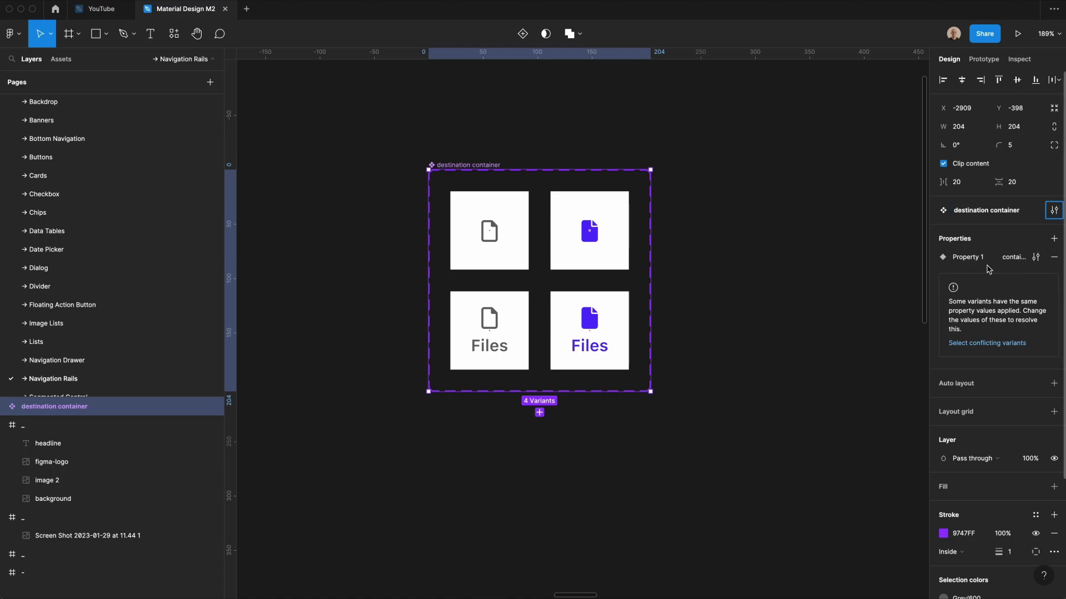
- Rename the component set's Property 1 as label
left_click(983, 262)
double_click(983, 263)
type("state")
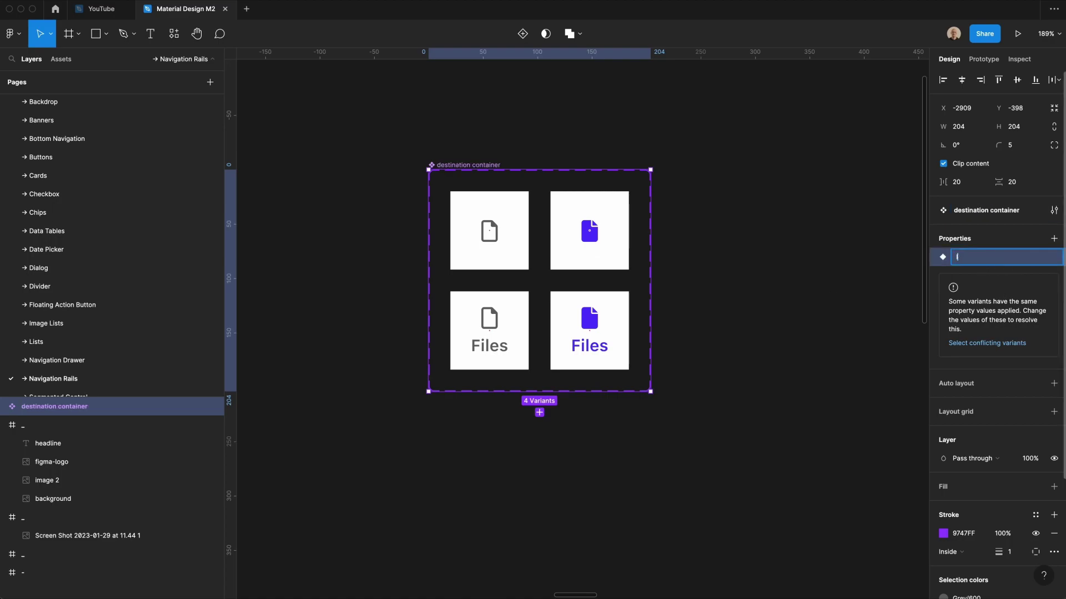
- Add a variant property named active with the value false to the destination container component set
left_click(1052, 241)
left_click(1027, 274)
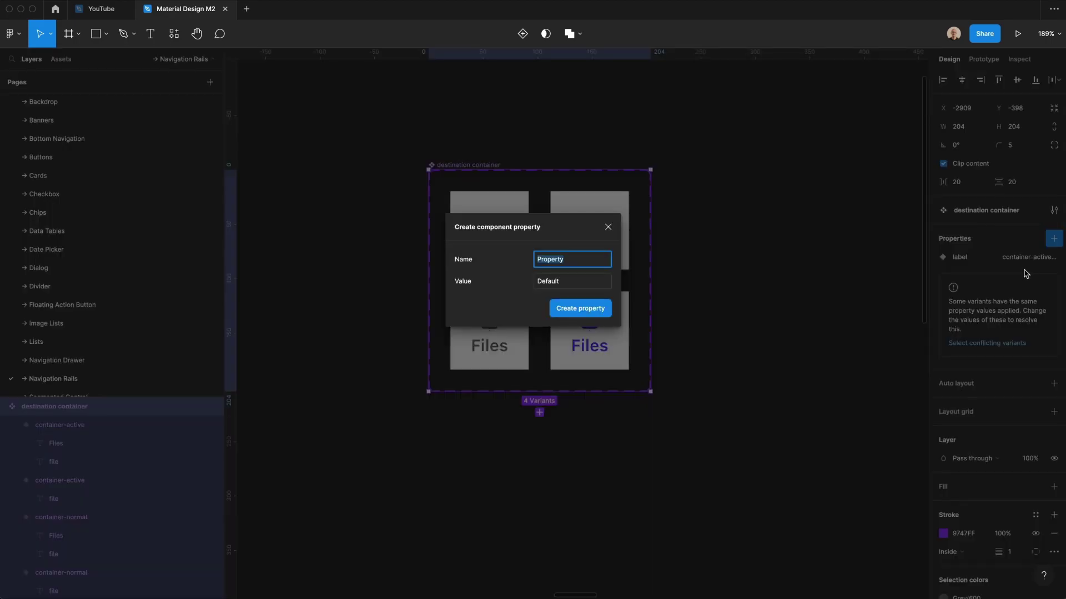
type("active")
key("Tab")
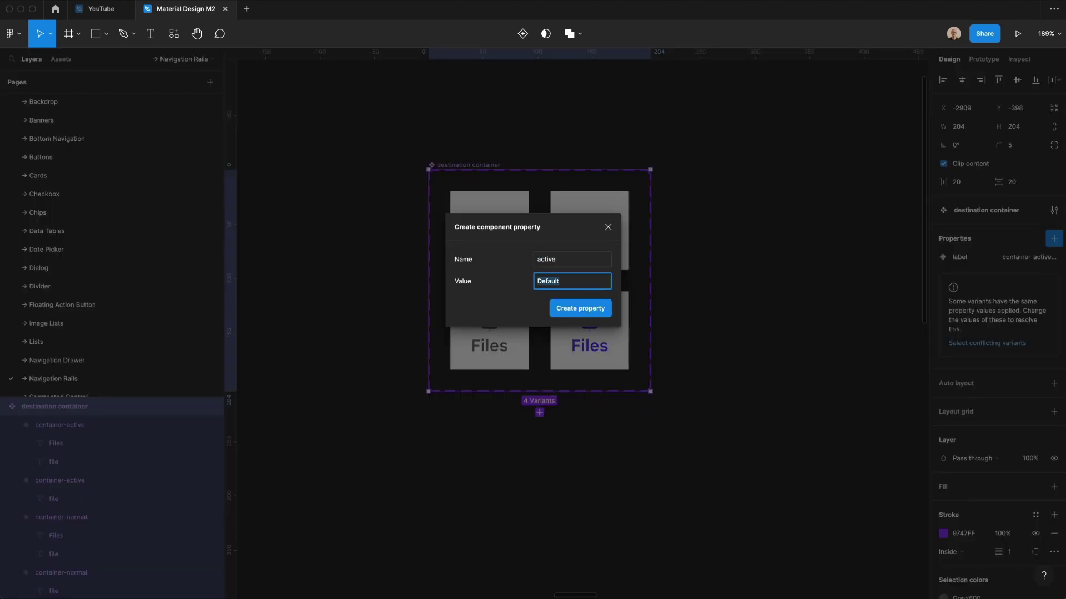
type("false")
left_click(570, 315)
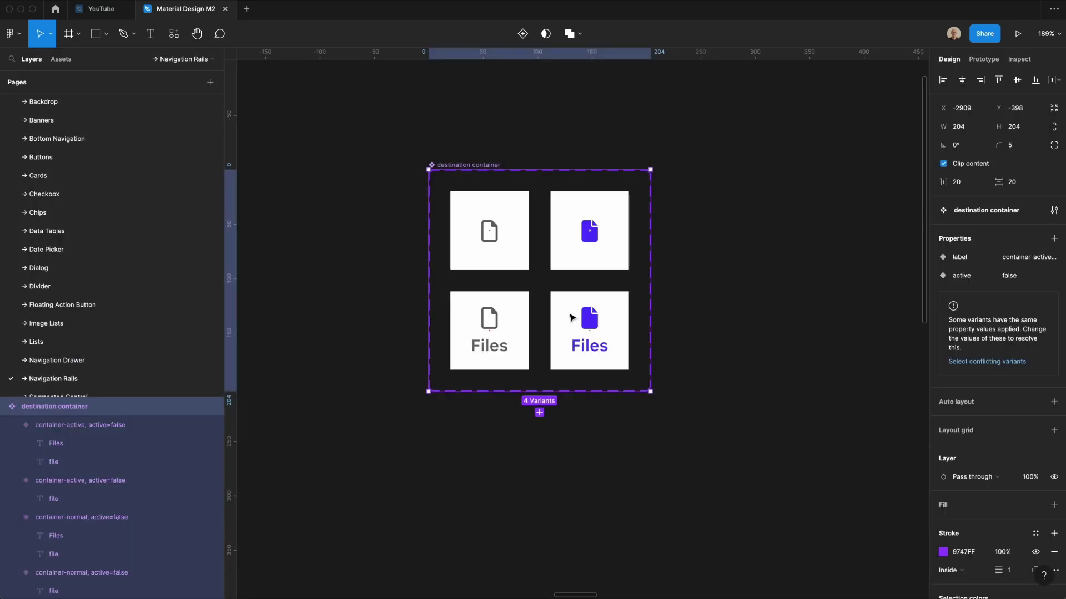
- Set the active property to true on the two variants with the purple icon
left_click_drag(402, 206, 482, 334)
left_click(1011, 319)
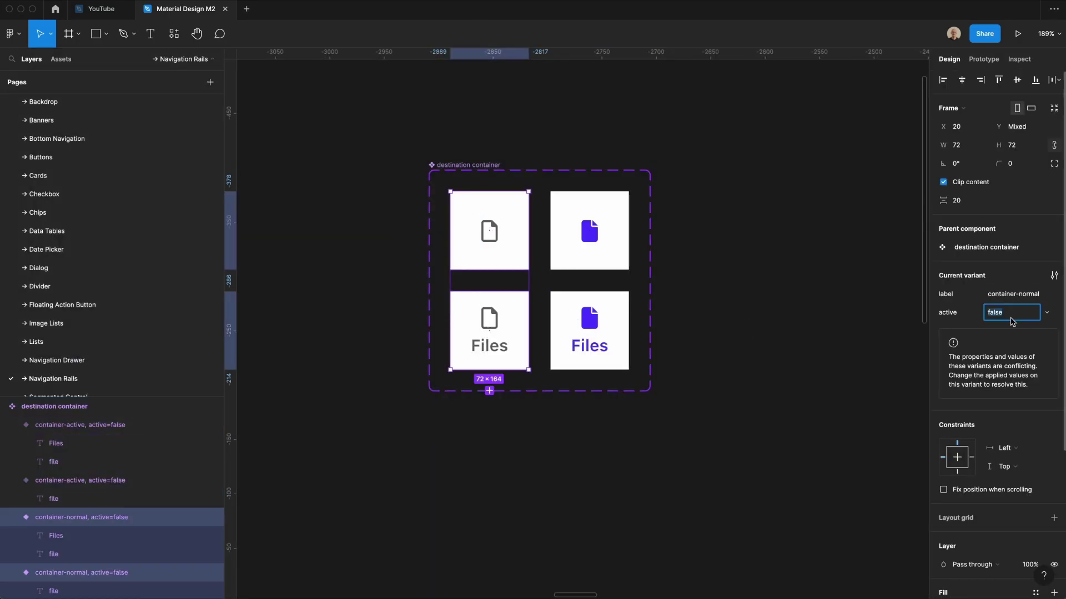
left_click_drag(668, 354, 580, 241)
left_click(1014, 322)
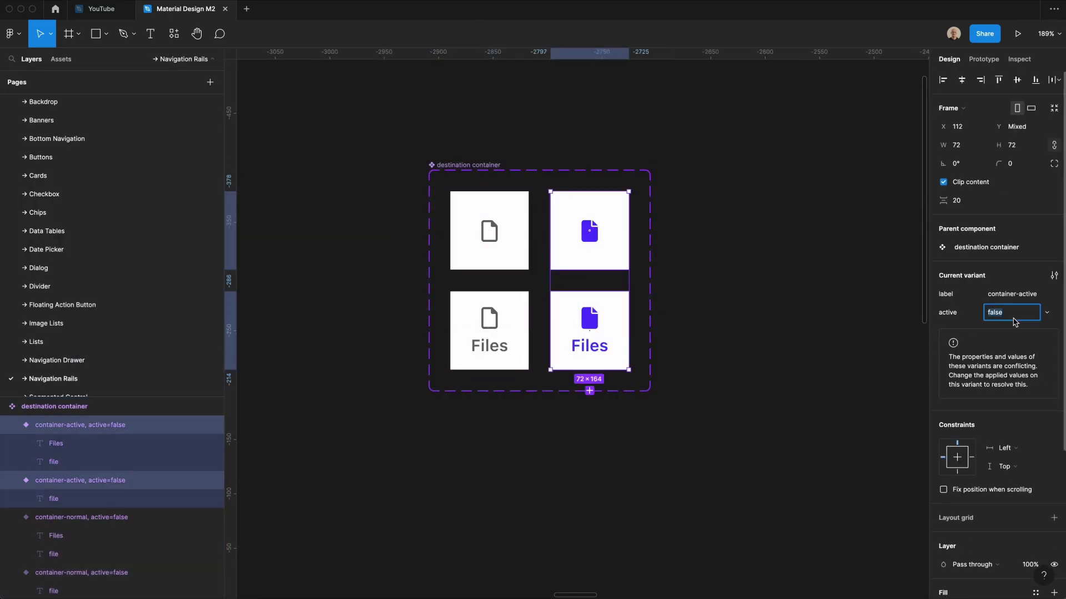
type("true")
key("Return")
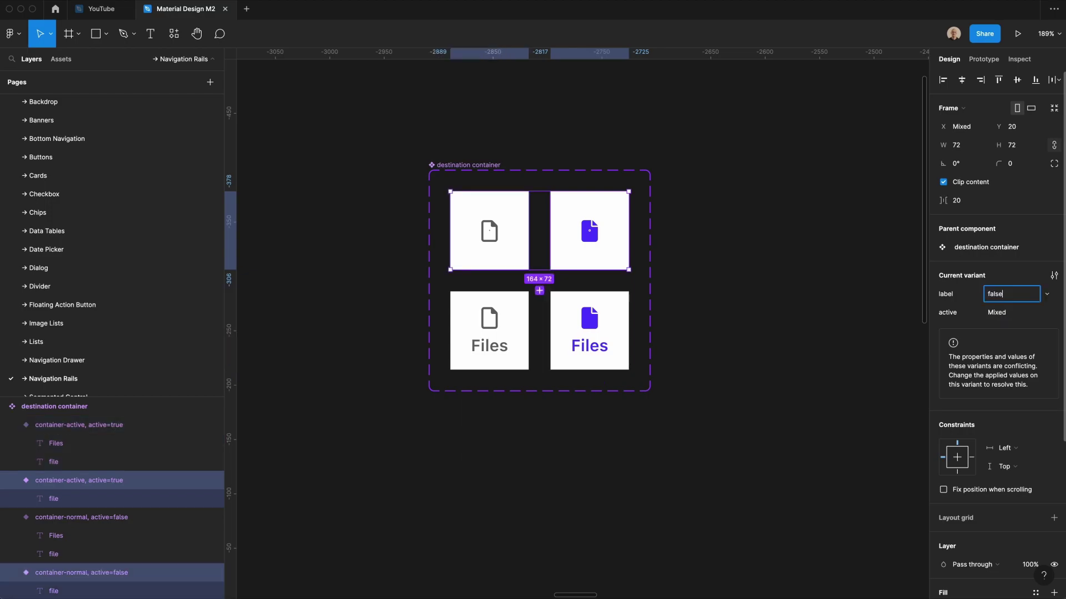
- Set the label property to false on the two icon-only variants and true on the two variants with Files text
key("Return")
type("false")
key("Return")
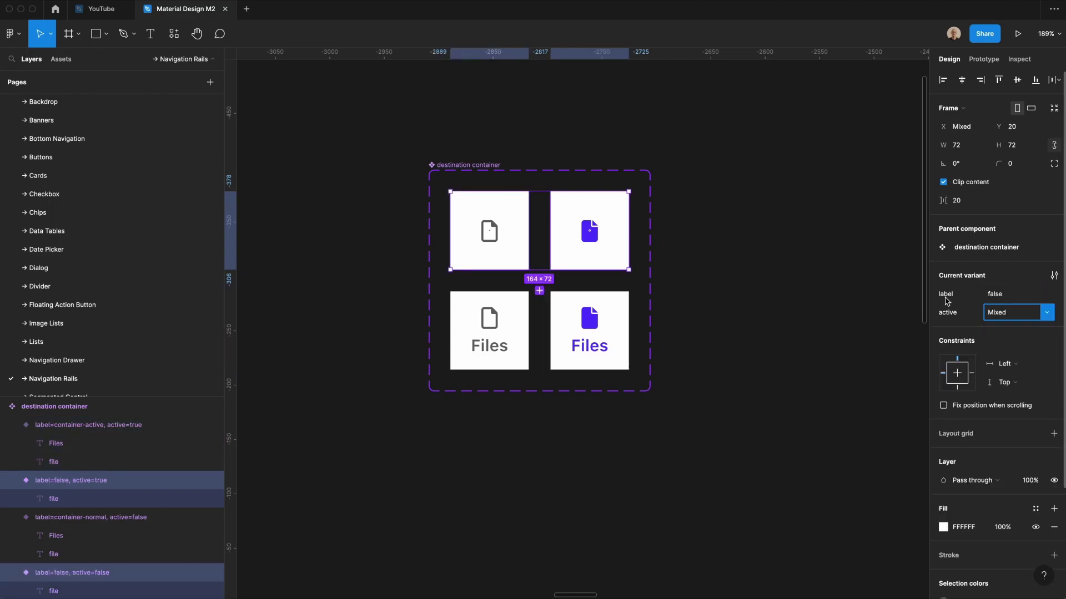
key("shift+Tab")
left_click(995, 294)
type("true")
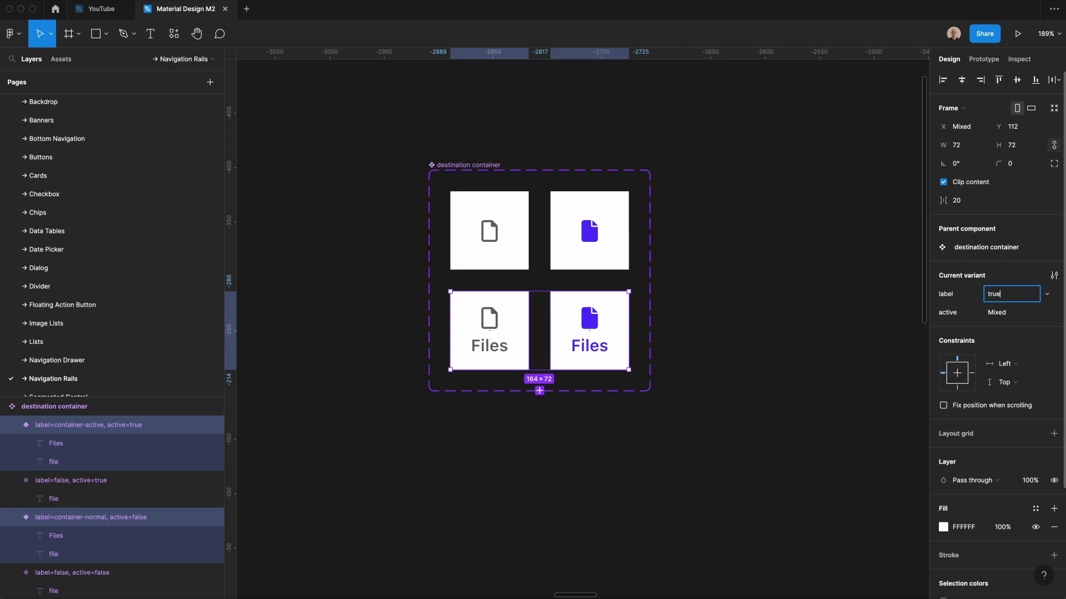
key("Return")
- Try the label and active switches on an instance of the labelled normal variant placed beside the component set
left_click(471, 254)
left_click_drag(471, 254, 753, 303)
left_click(1009, 229)
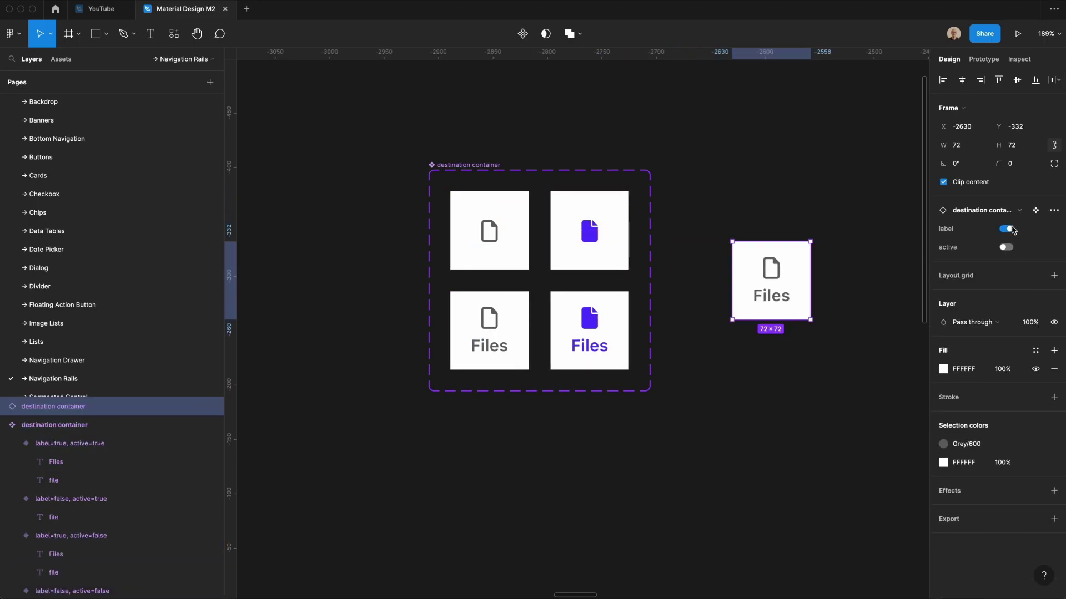
left_click(1009, 229)
left_click(1006, 248)
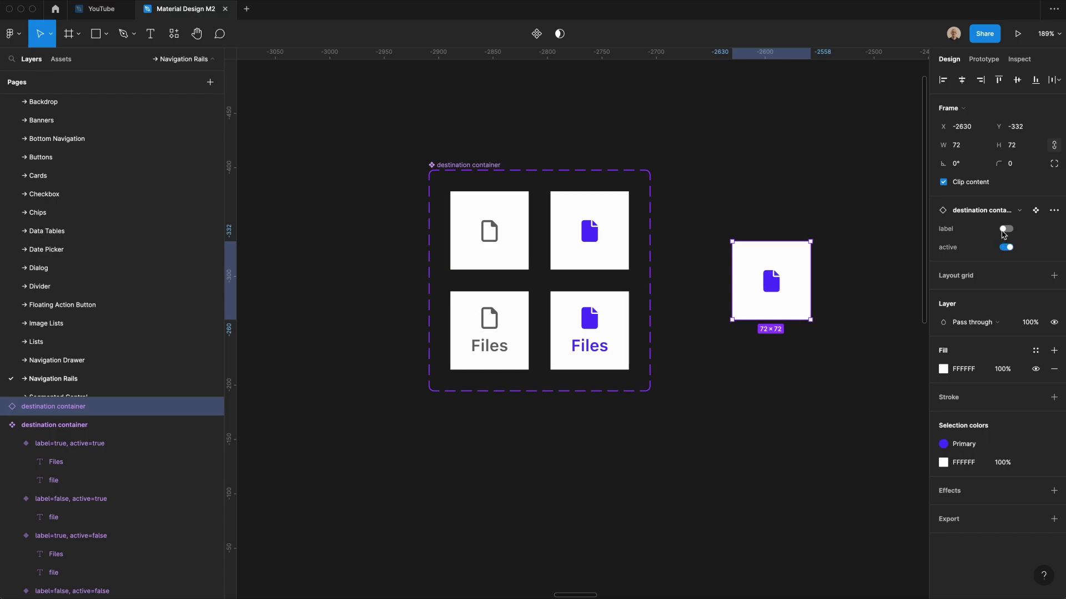
left_click(1004, 230)
left_click(1004, 230)
left_click(1007, 248)
left_click(850, 208)
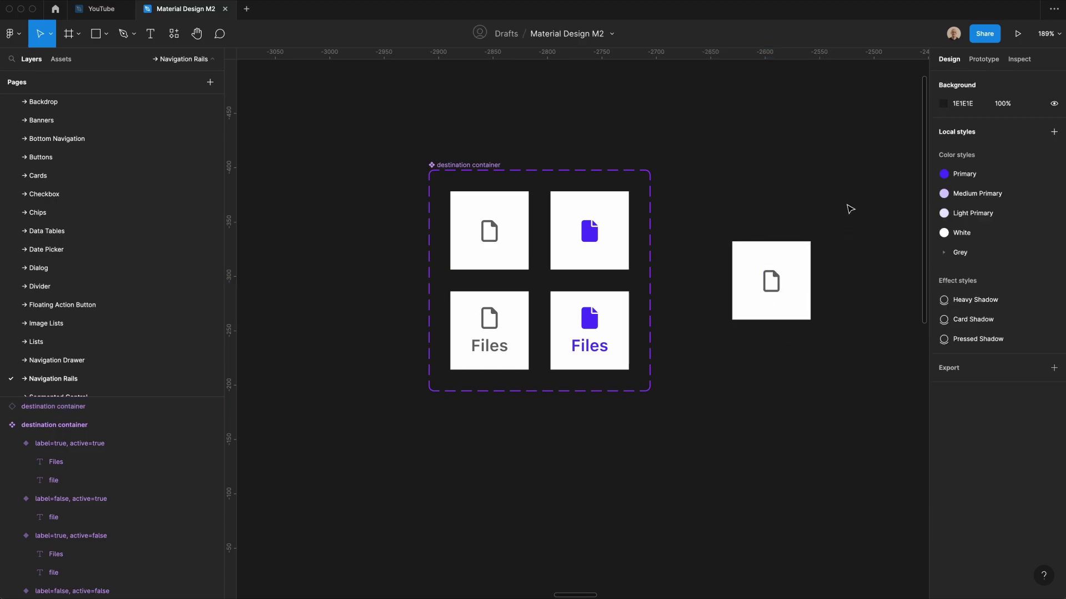
scroll(733, 243, "right", 5)
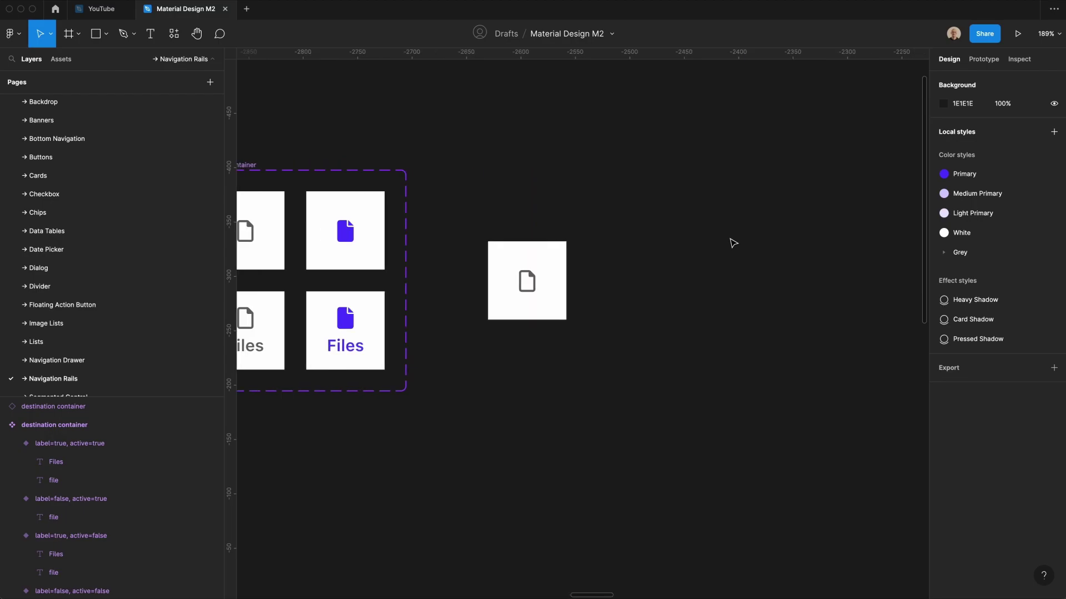
left_click(539, 277)
- Rename the 1440 × 1024 wireframe frame as "desktop" and fill it with a light grey colour style
scroll(509, 363, "left", 3)
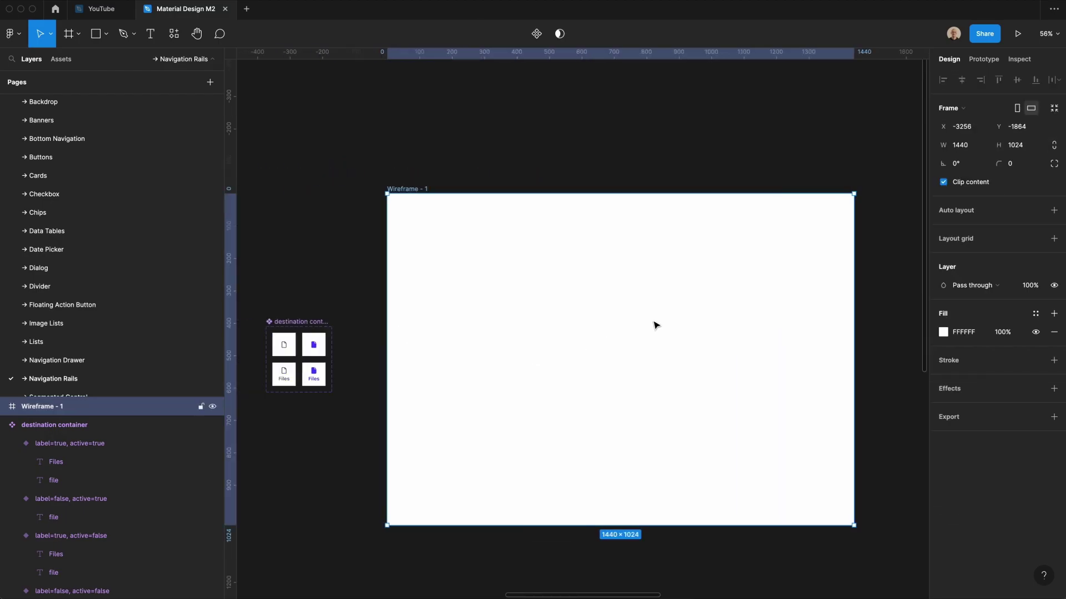
double_click(417, 189)
type("desktop")
key("Return")
left_click(1035, 314)
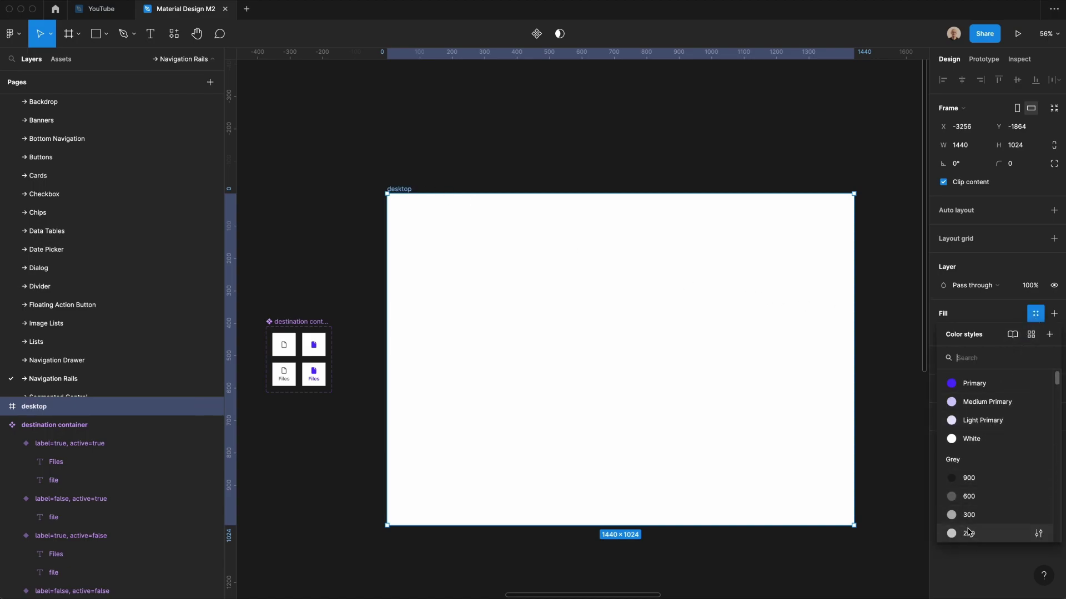
scroll(969, 533, "down", 3)
left_click(967, 488)
left_click(288, 286)
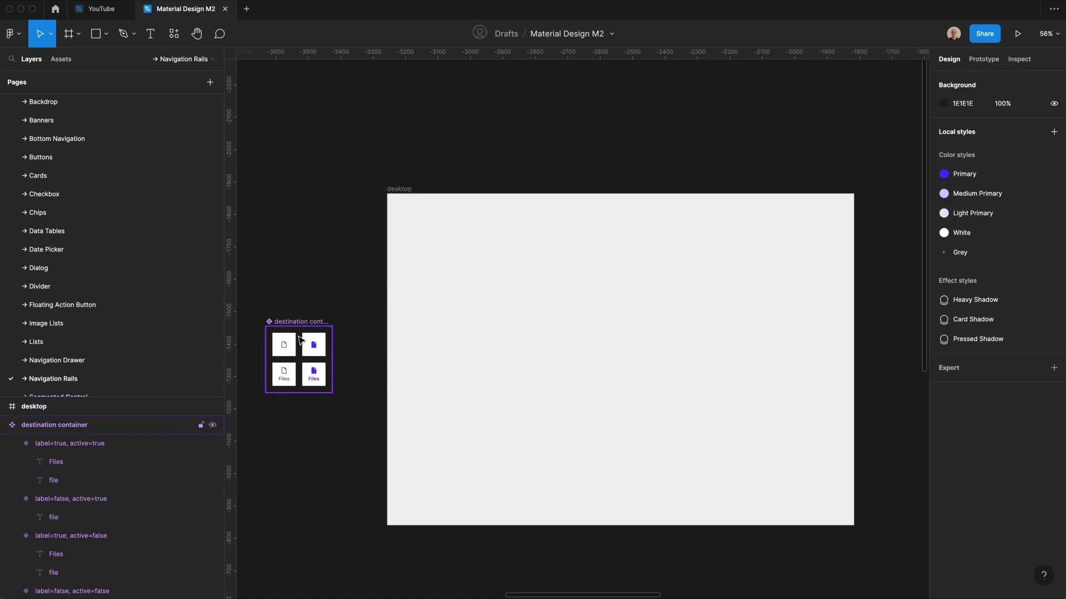
- Place an instance of the icon-only normal variant in the desktop frame's upper-left corner and duplicate it directly below
left_click(292, 350)
left_click_drag(288, 350, 401, 209)
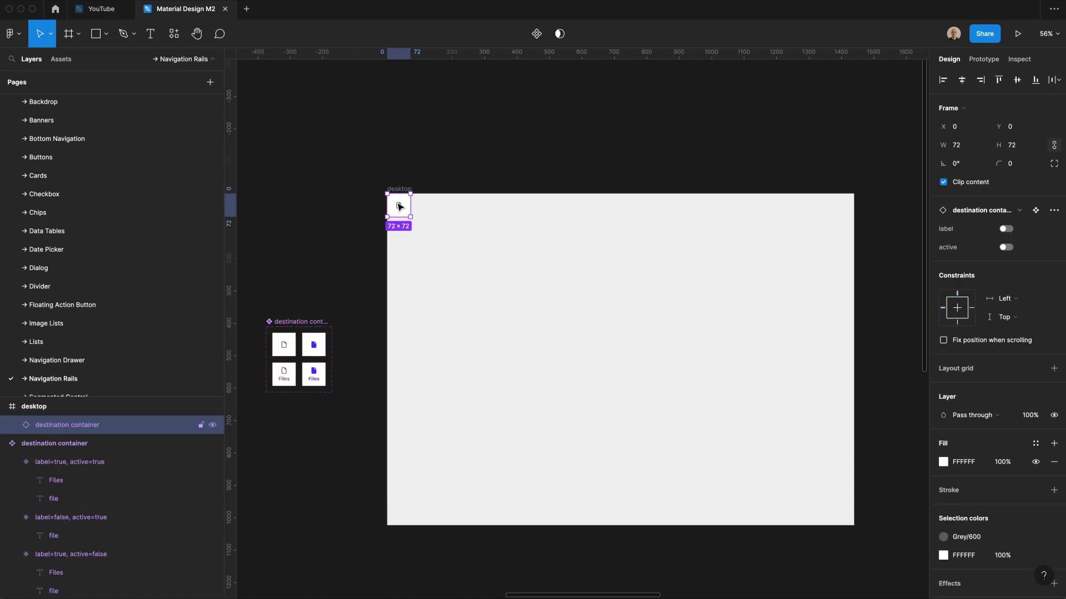
scroll(412, 135, "up", 5)
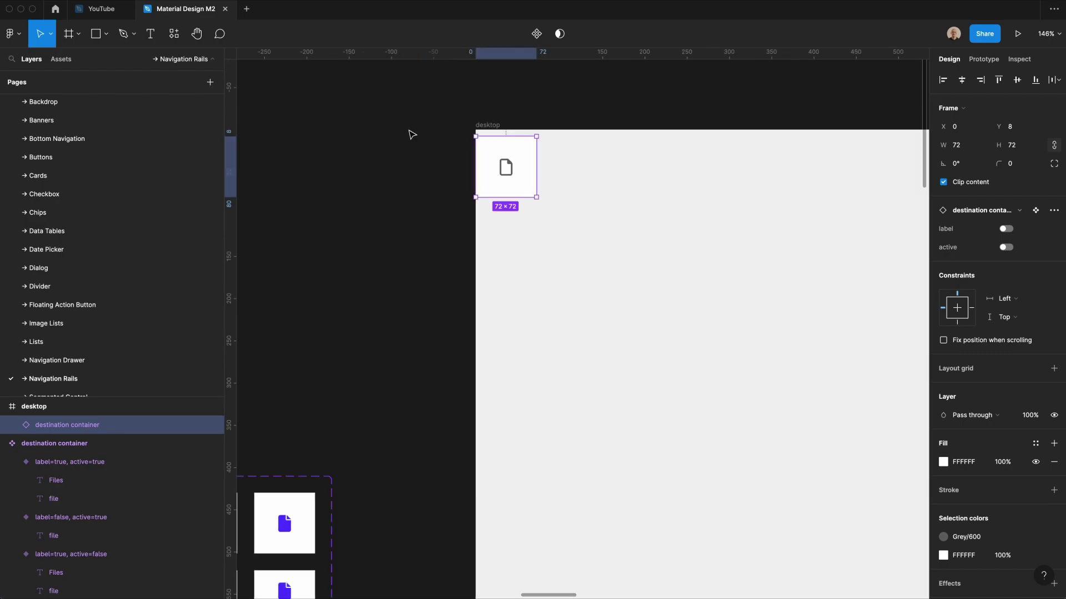
left_click_drag(503, 159, 503, 220, "alt")
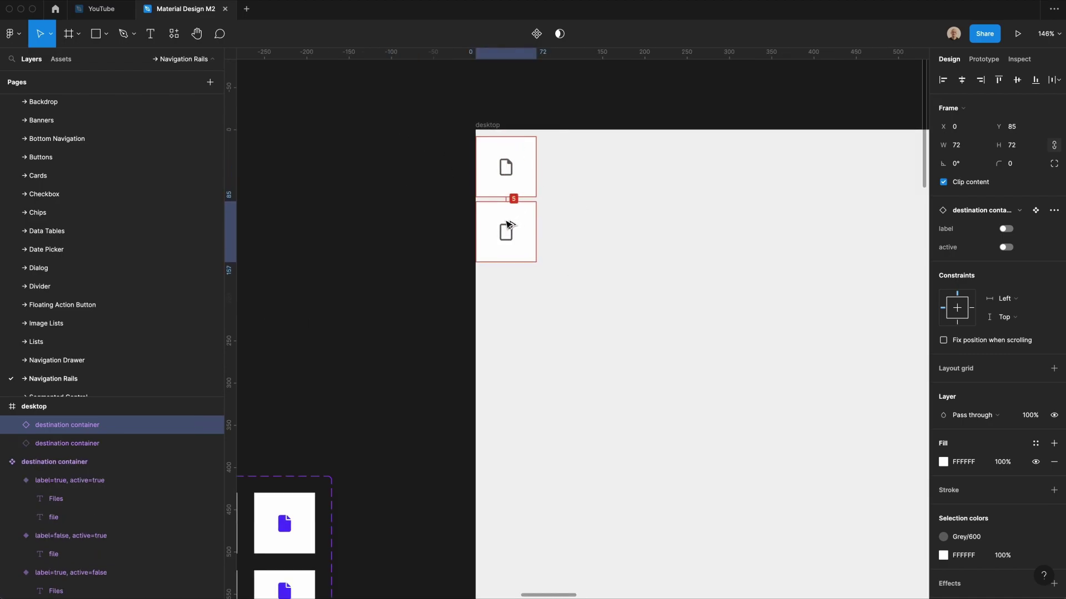
- Wrap the two instances in an auto layout with vertical padding 8 and align it to the desktop frame's top edge
left_click(517, 180, "shift")
key("shift+a")
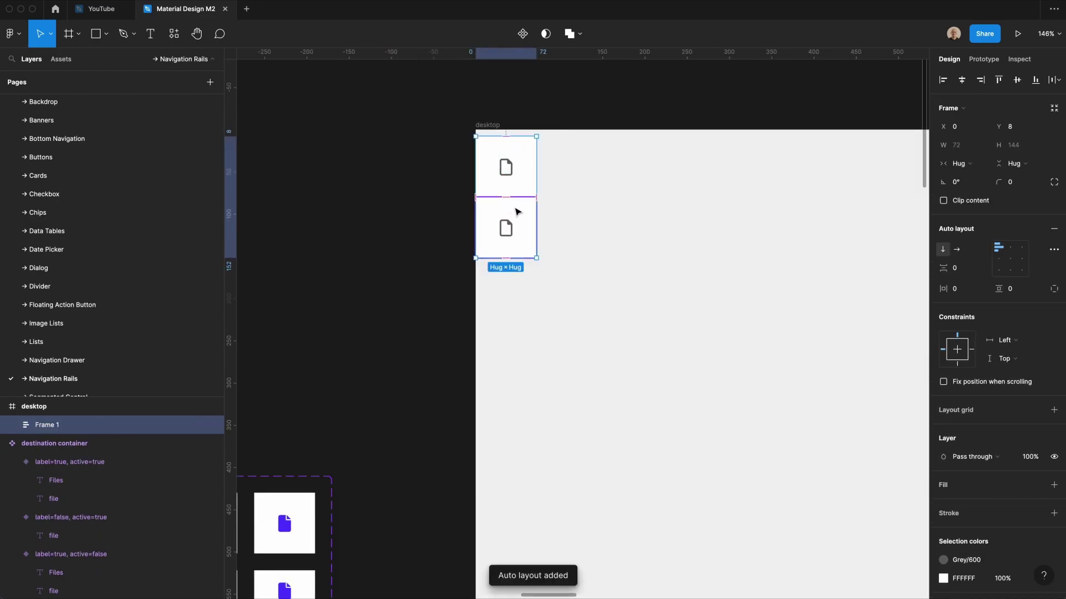
left_click(1028, 288)
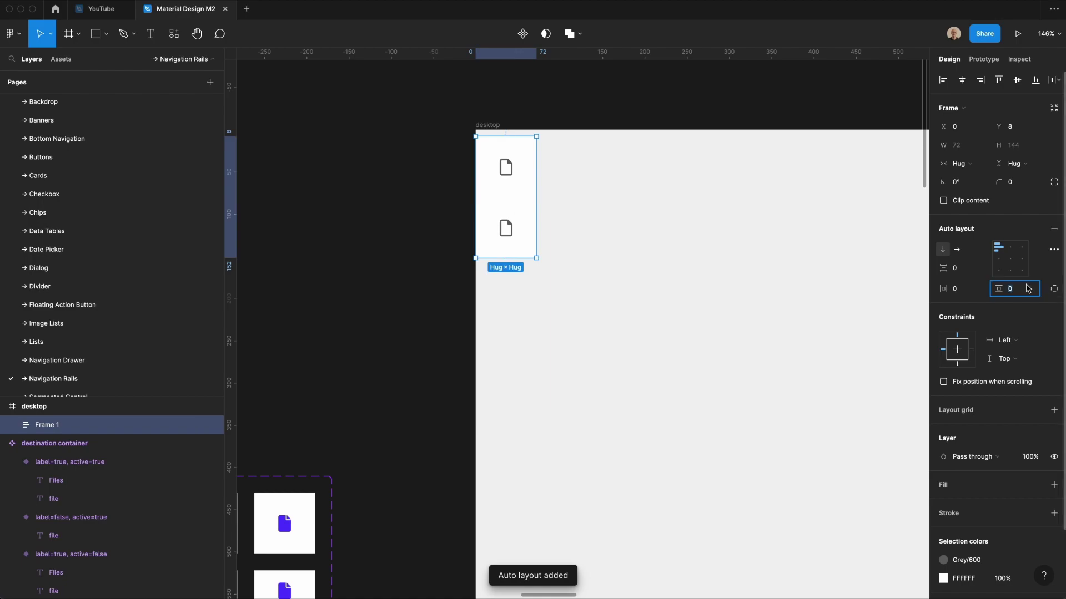
type("8")
key("Return")
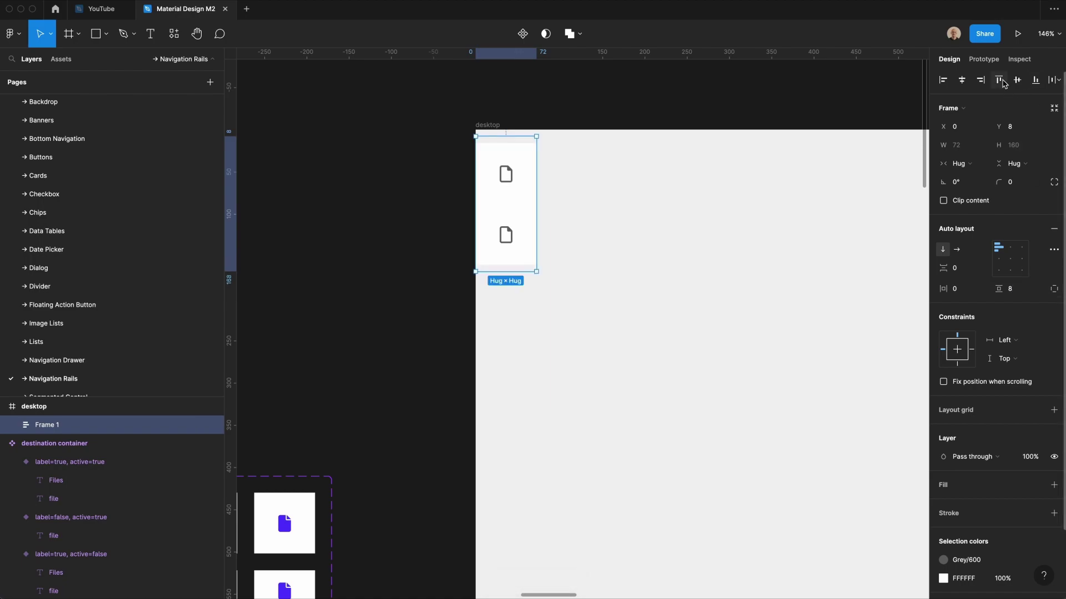
left_click(999, 80)
- Apply the White colour style to the auto layout frame and stretch it to the desktop frame's full height of 1024
left_click(1037, 484)
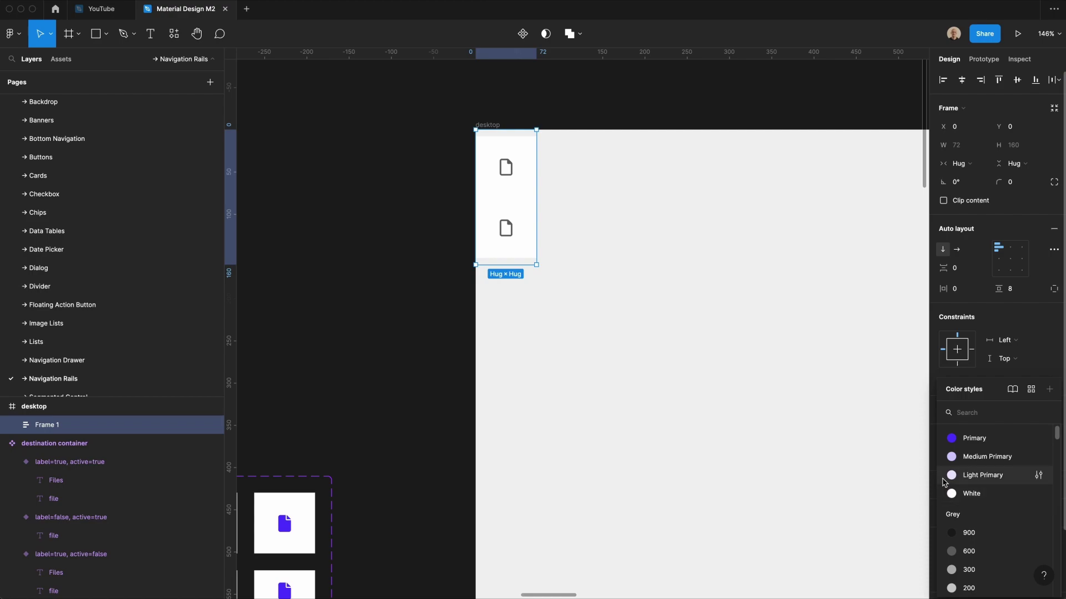
left_click(958, 493)
scroll(537, 373, "down", 5)
scroll(537, 374, "up", 2)
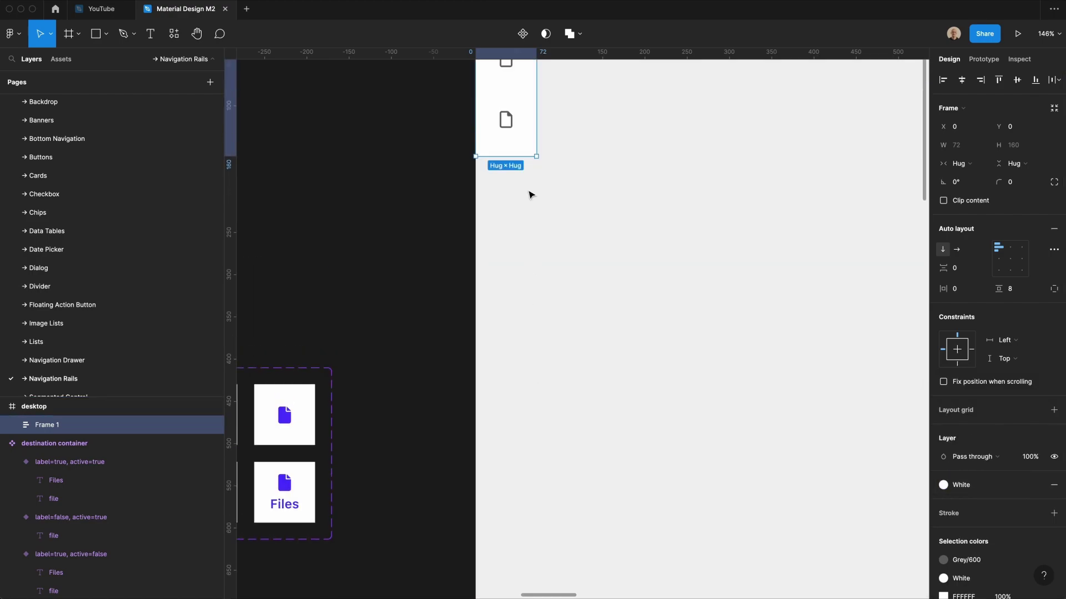
left_click_drag(531, 158, 518, 458)
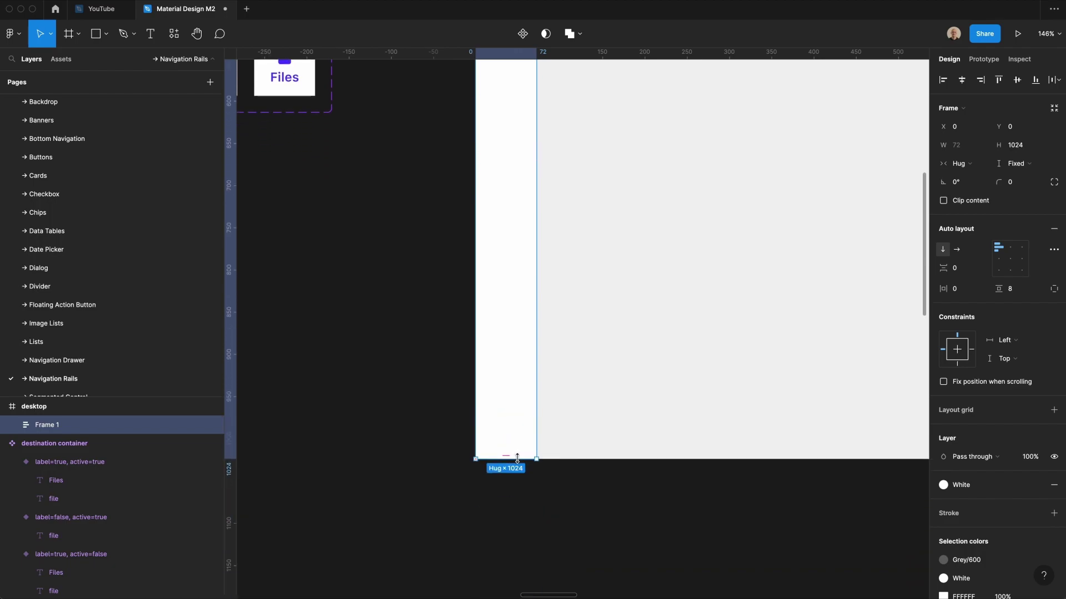
scroll(533, 428, "up", 13)
left_click(547, 416)
scroll(547, 417, "down", 2)
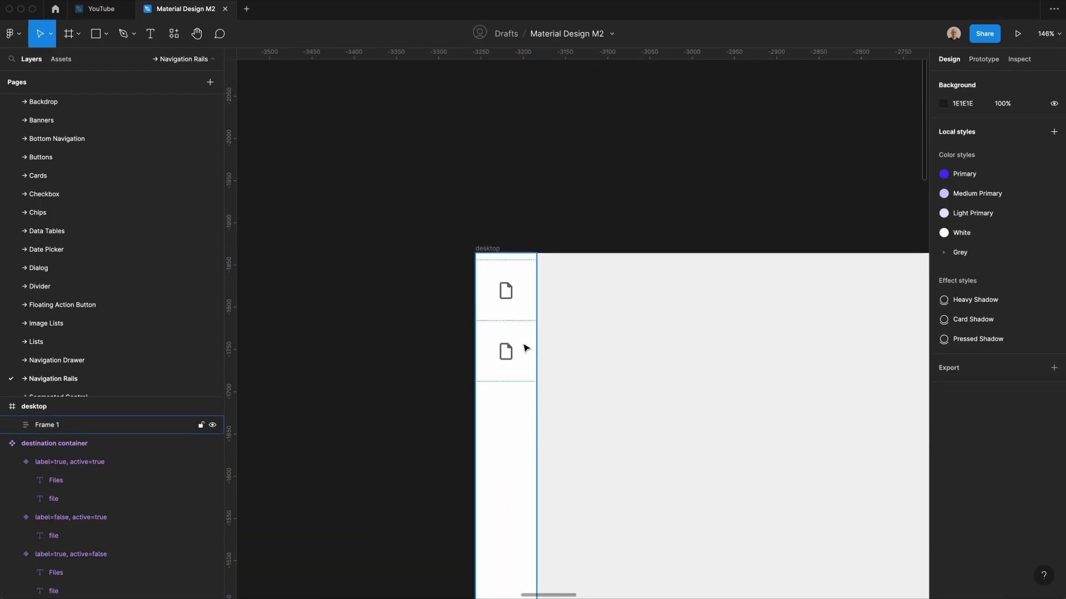
- Add a stroke to the rail's auto layout frame on its right side only
left_click(515, 402)
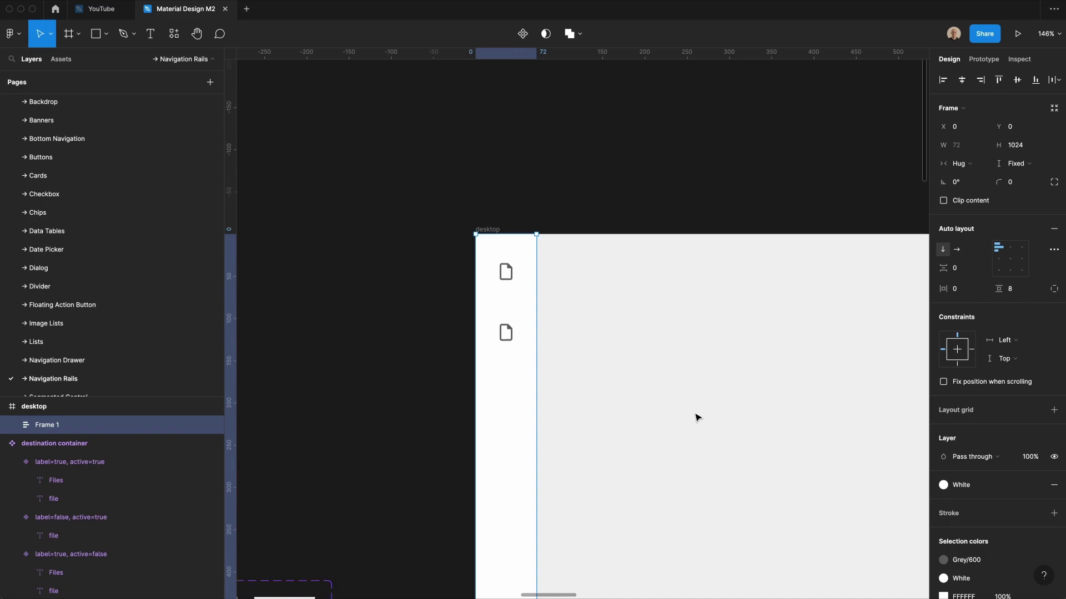
left_click(1054, 514)
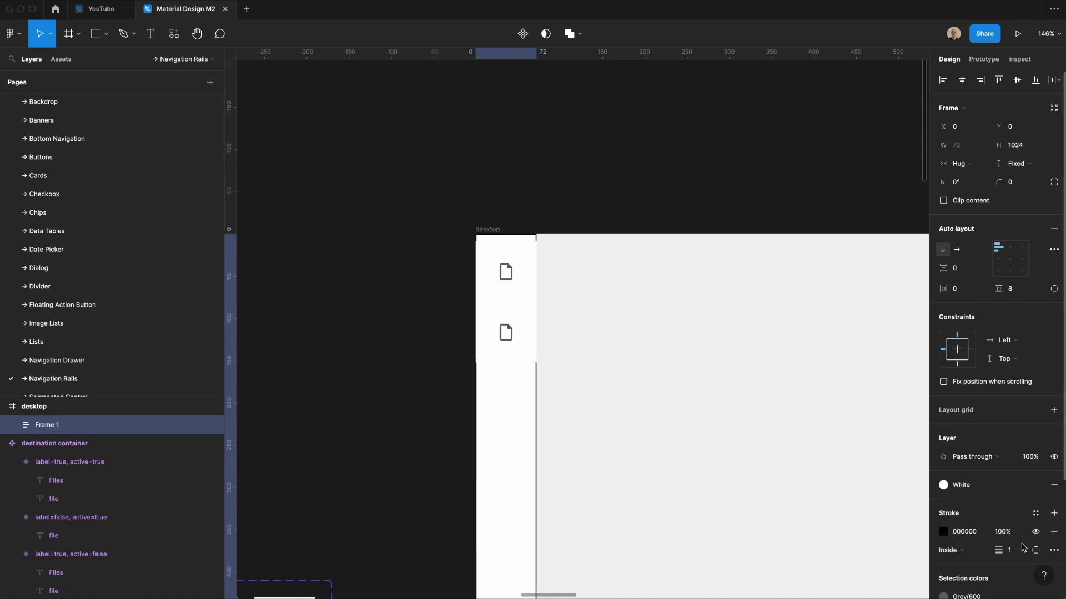
left_click(1035, 553)
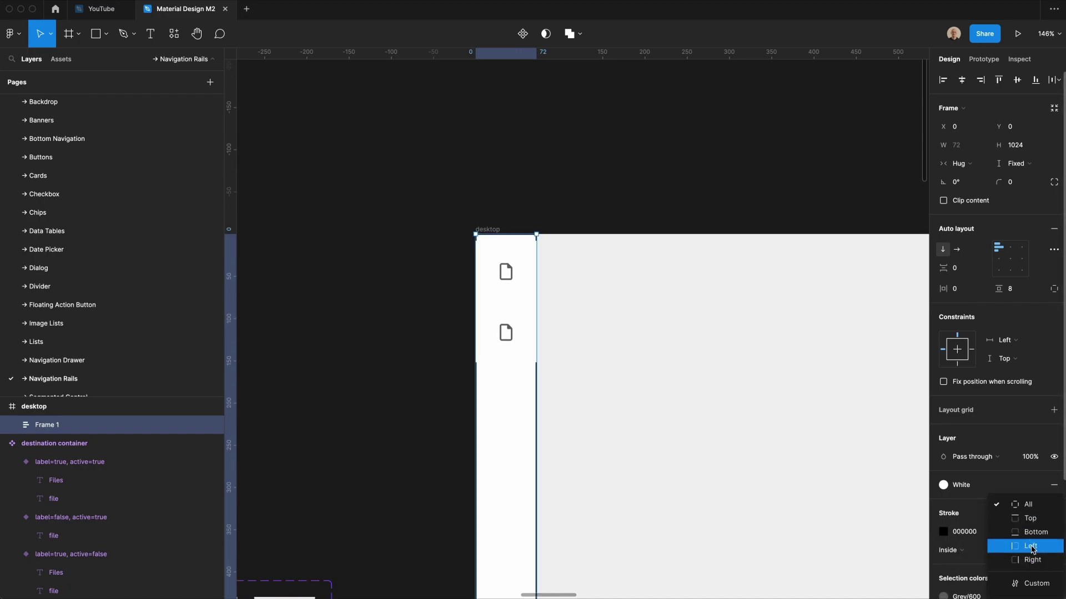
left_click(1032, 559)
- Apply the Grey 200 colour style to the stroke on the rail's right side
left_click(1035, 514)
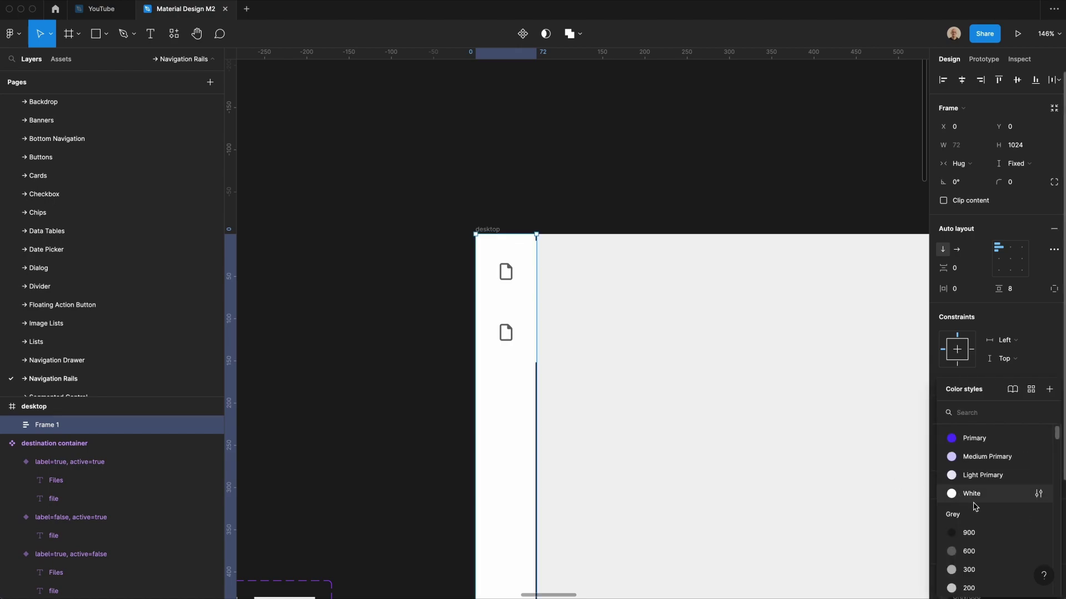
scroll(974, 506, "down", 3)
scroll(977, 510, "down", 2)
scroll(982, 522, "up", 5)
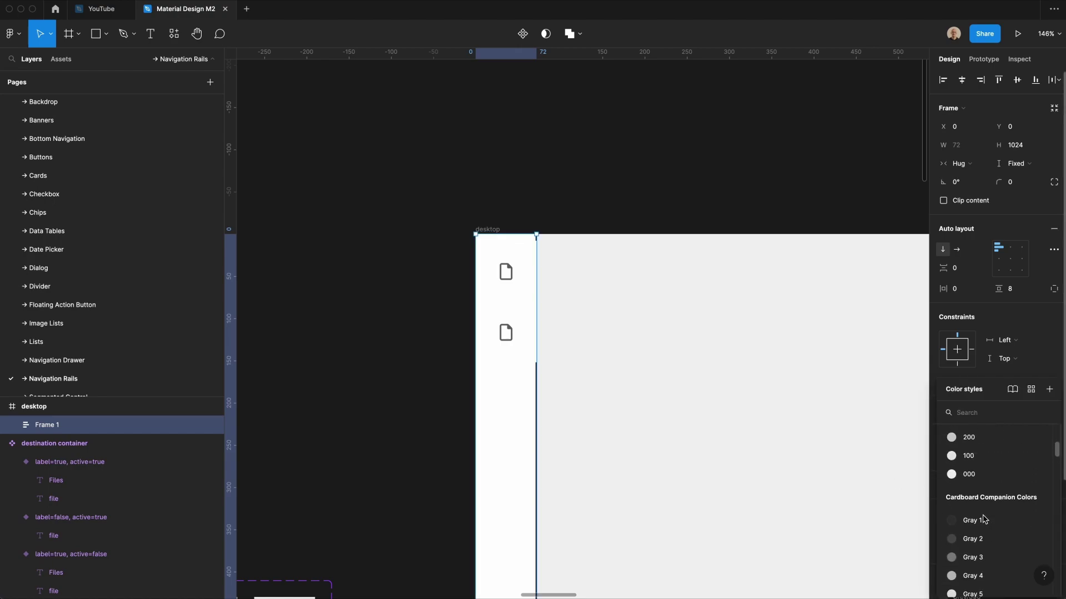
scroll(981, 561, "down", 1)
left_click(979, 556)
left_click(983, 514)
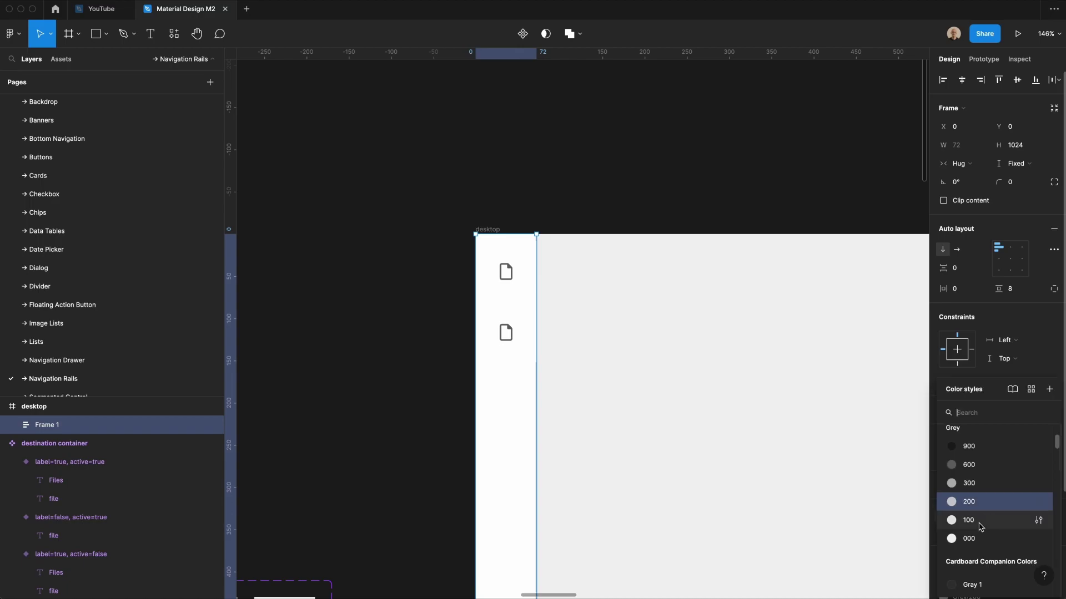
- Apply the Grey 100 colour style to the stroke on the rail's right side
left_click(963, 524)
left_click(763, 478)
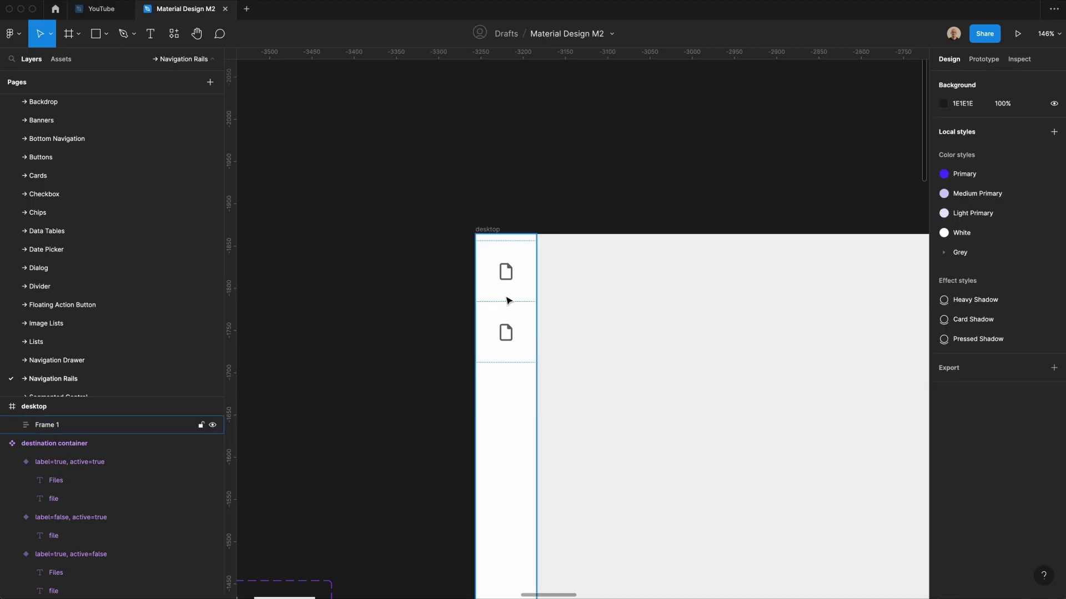
- Remove the fill from all four variants in the destination container component set
scroll(493, 326, "down", 5)
scroll(493, 326, "left", 5)
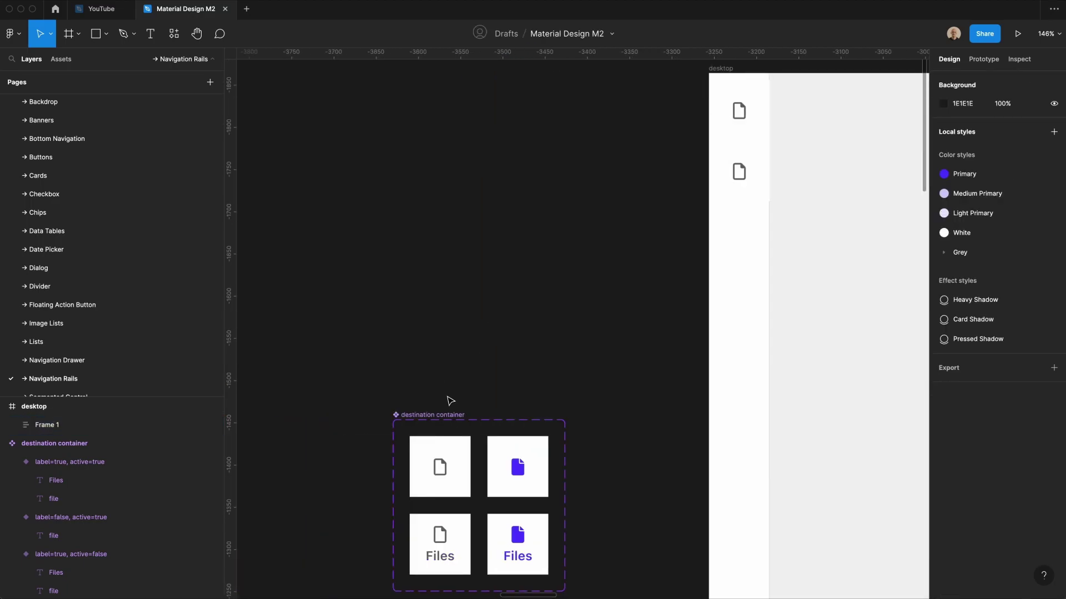
left_click_drag(450, 401, 503, 546)
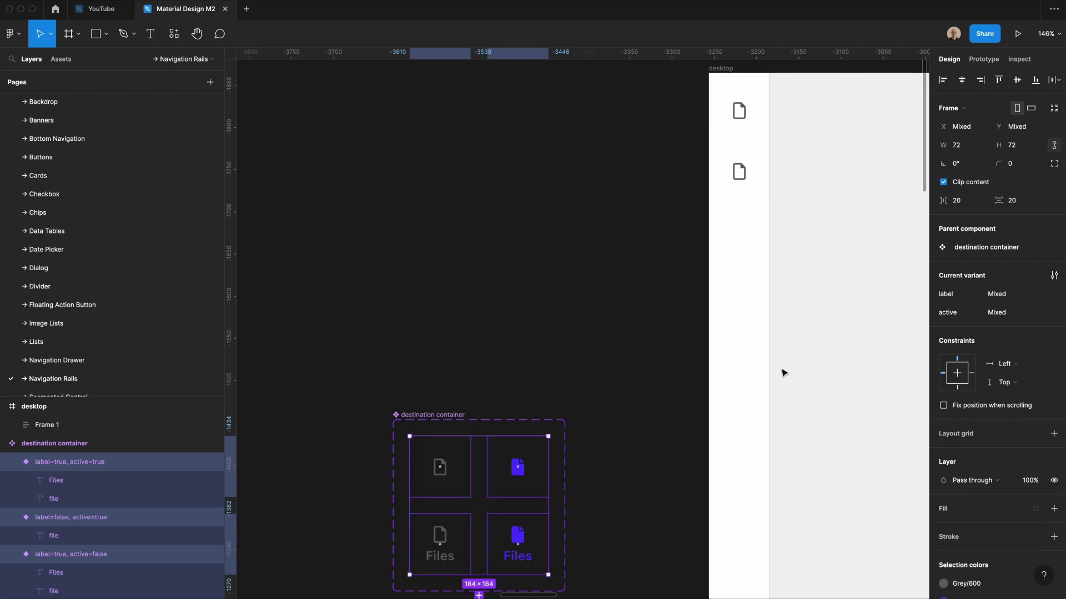
left_click(483, 195)
- Duplicate the rail's second destination container instance three times within the auto layout frame
scroll(483, 194, "right", 5)
left_click(541, 171)
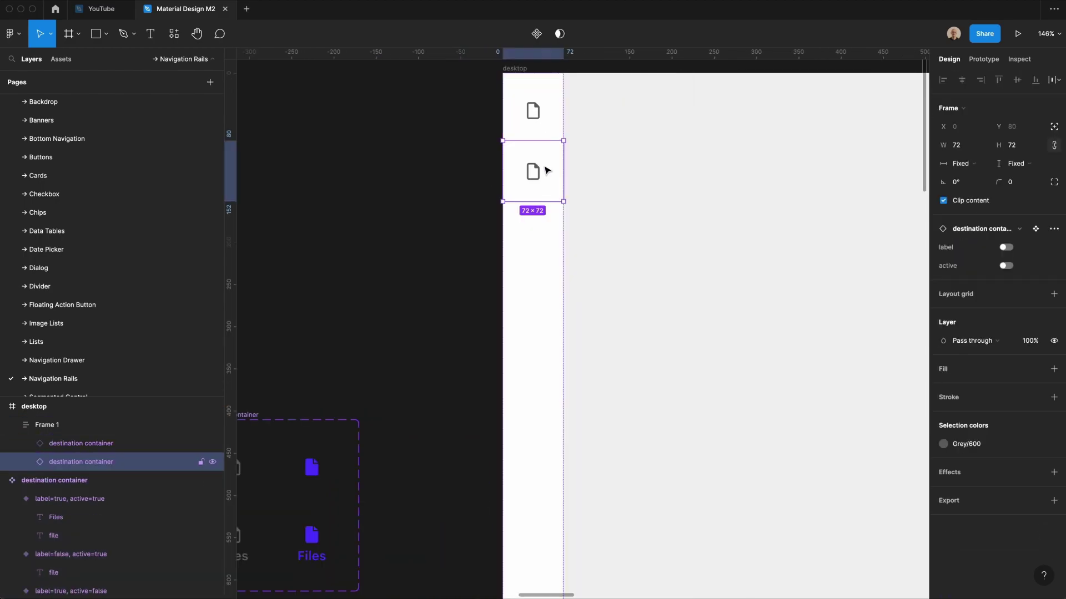
key("super+d")
key("super+d")
key("super+d")
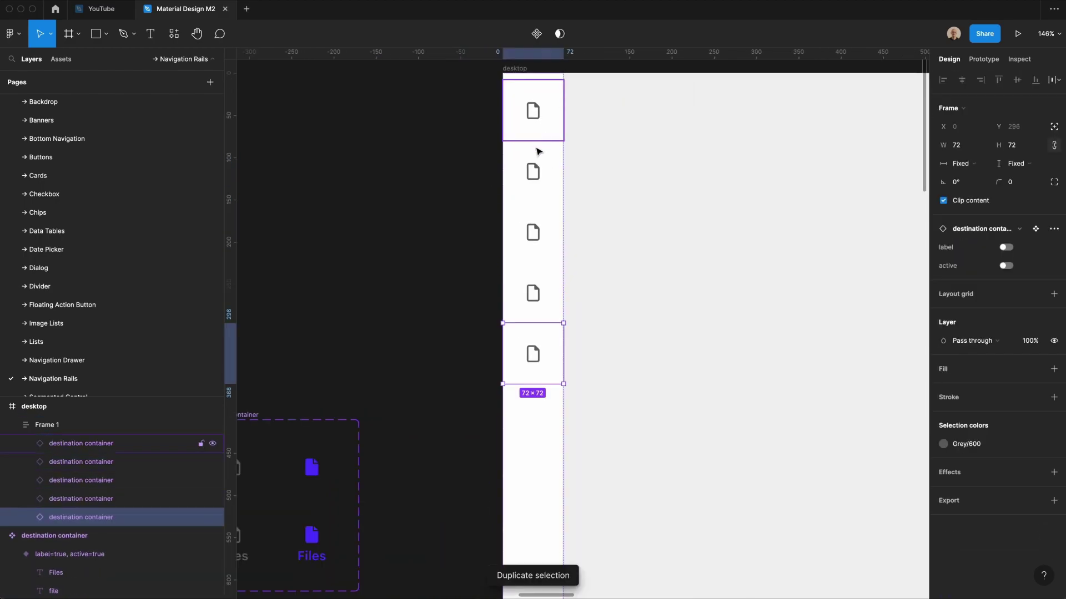
- Change the icons of the first three rail items to folder, star and clock
left_click(532, 114, "super")
double_click(532, 114)
type("folder")
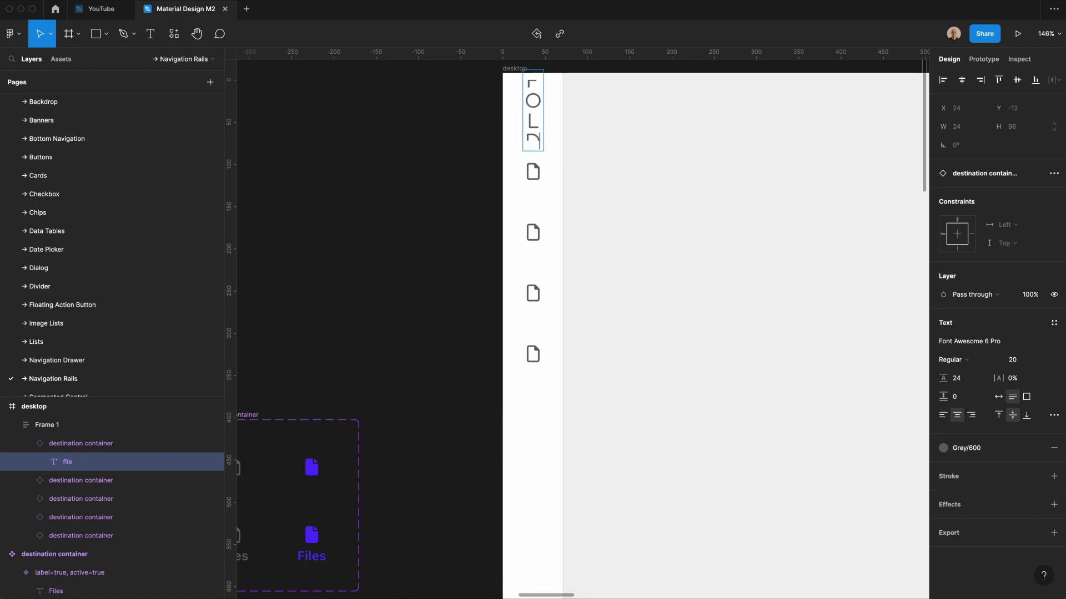
left_click(535, 175, "super")
double_click(537, 181)
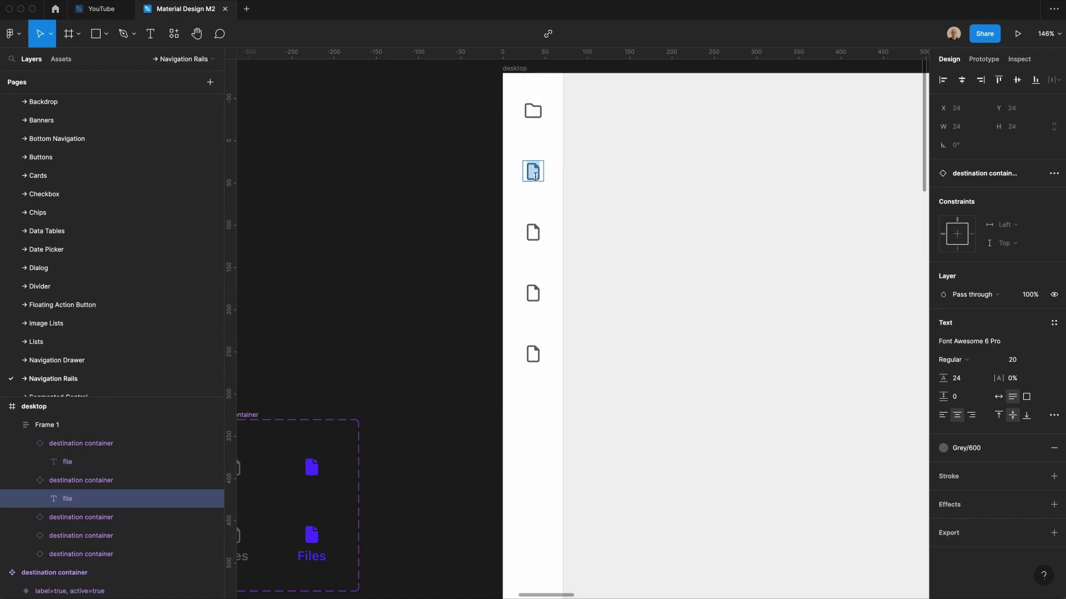
type("star")
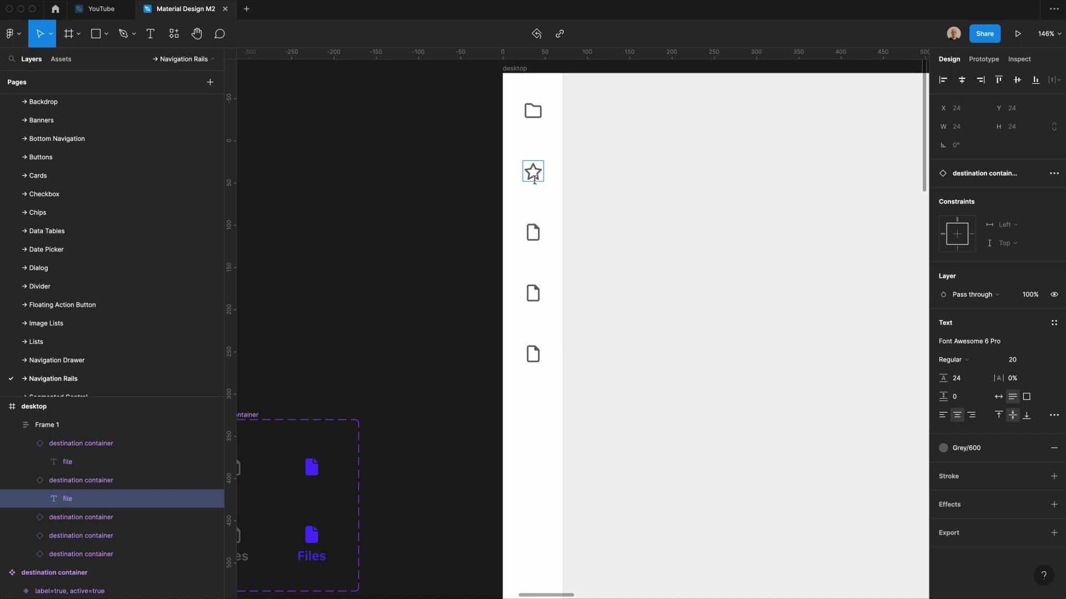
left_click(530, 226, "super")
double_click(531, 230)
type("clock")
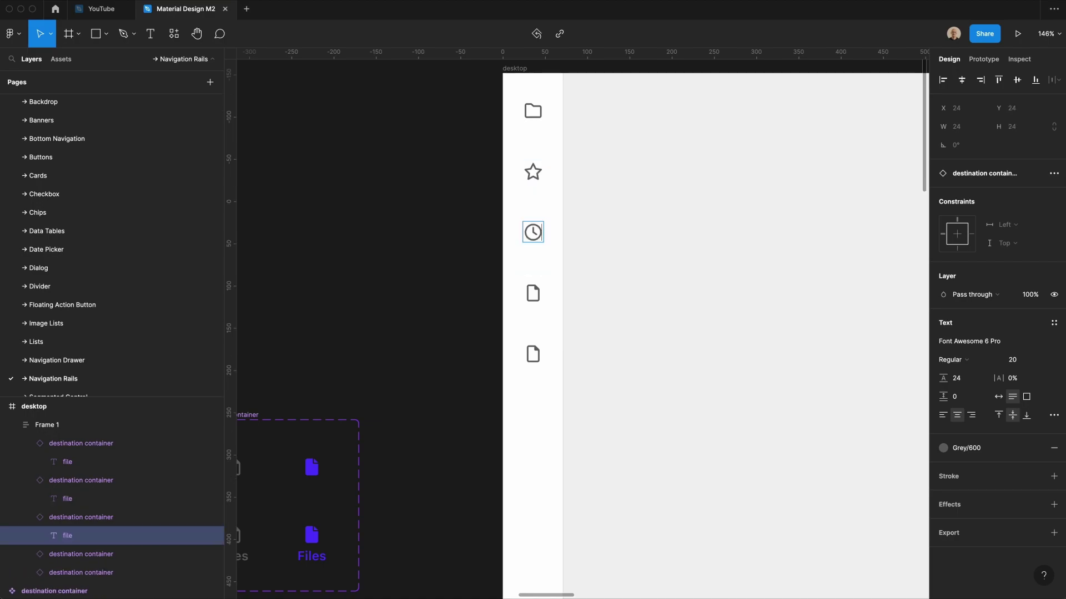
- Change the fifth rail item's icon to trash and the fourth item's icon to image
left_click(533, 354, "super")
double_click(532, 354)
type("trash")
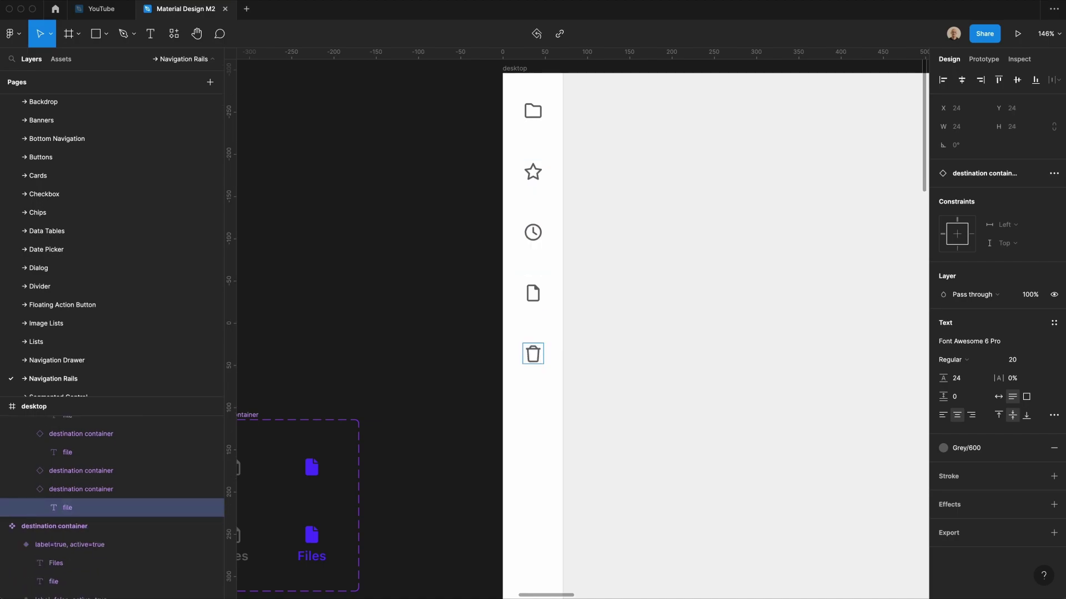
left_click(534, 294, "super")
double_click(534, 294)
type("image")
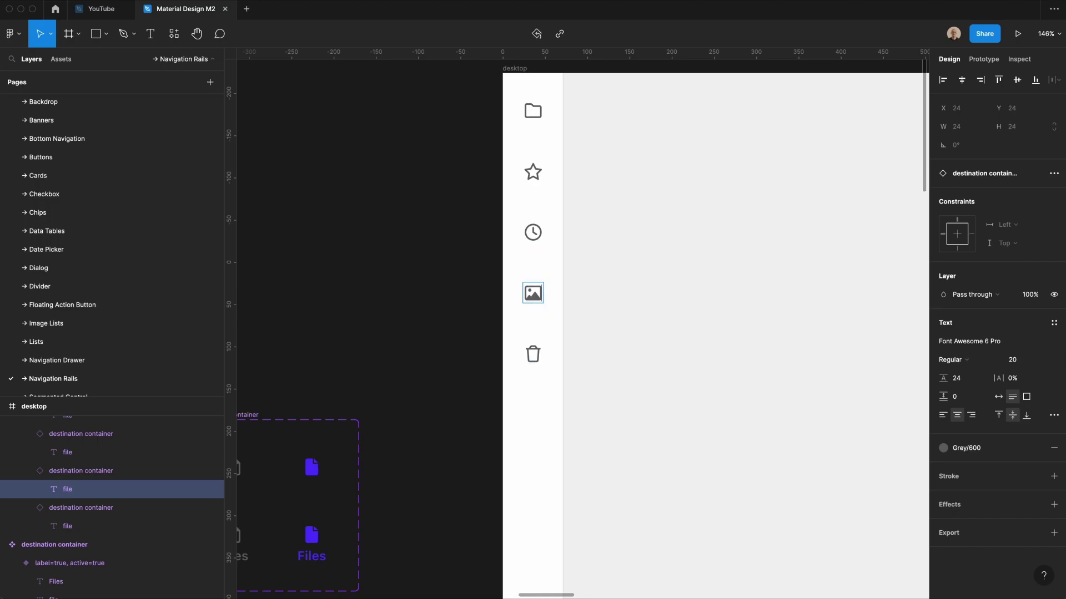
key("Escape")
key("Escape")
- Turn on the label property for all five destination container instances in the rail
left_click_drag(508, 120, 545, 355)
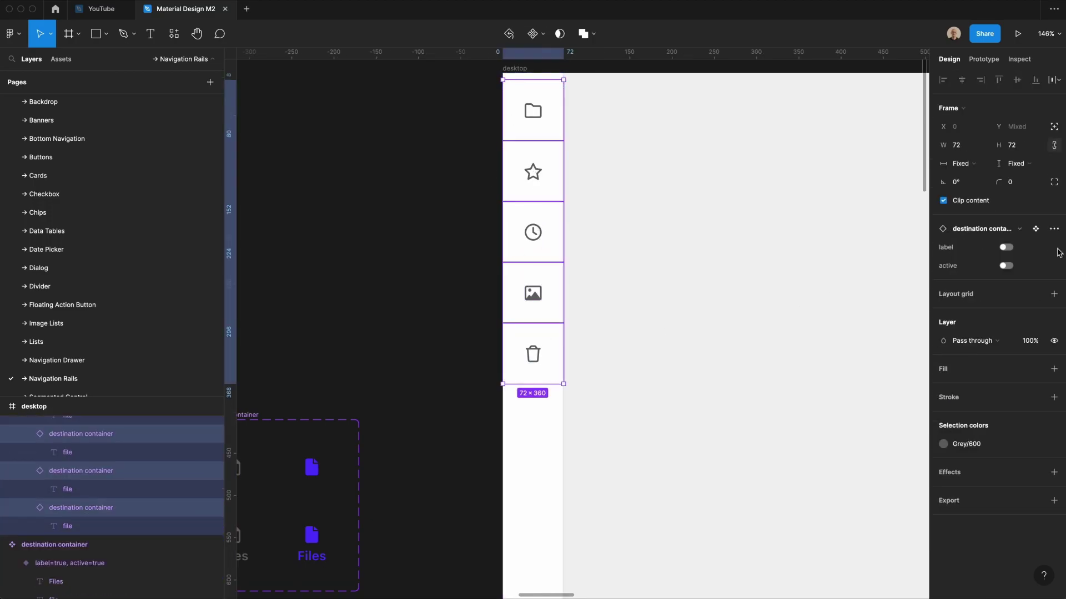
left_click(1005, 247)
left_click(530, 122)
- Change the star item's label to Starred and the clock item's label to Recent
left_click(536, 186)
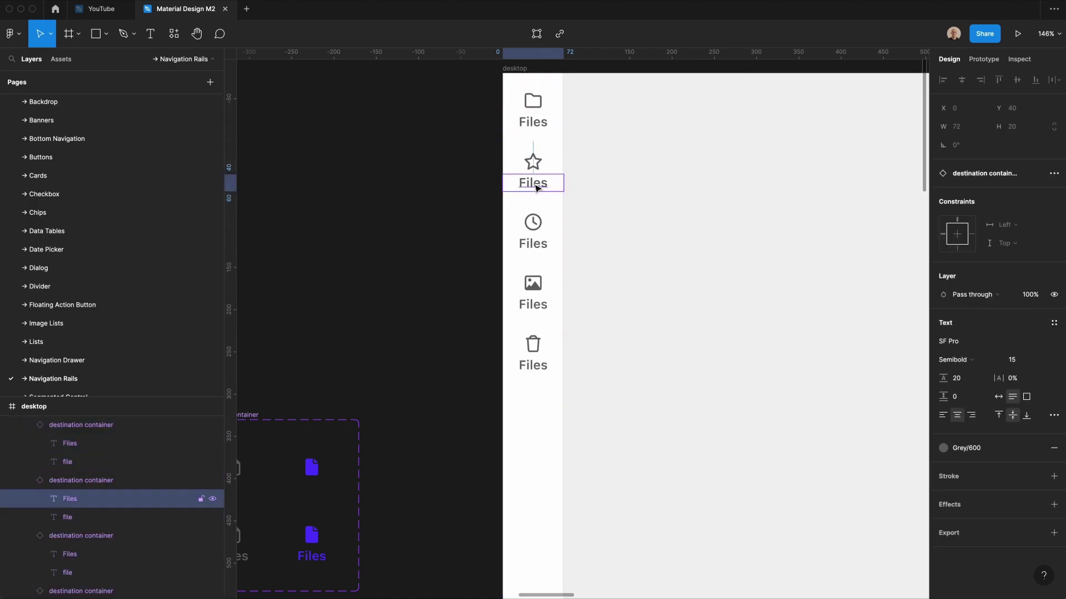
double_click(536, 187)
type("Starred")
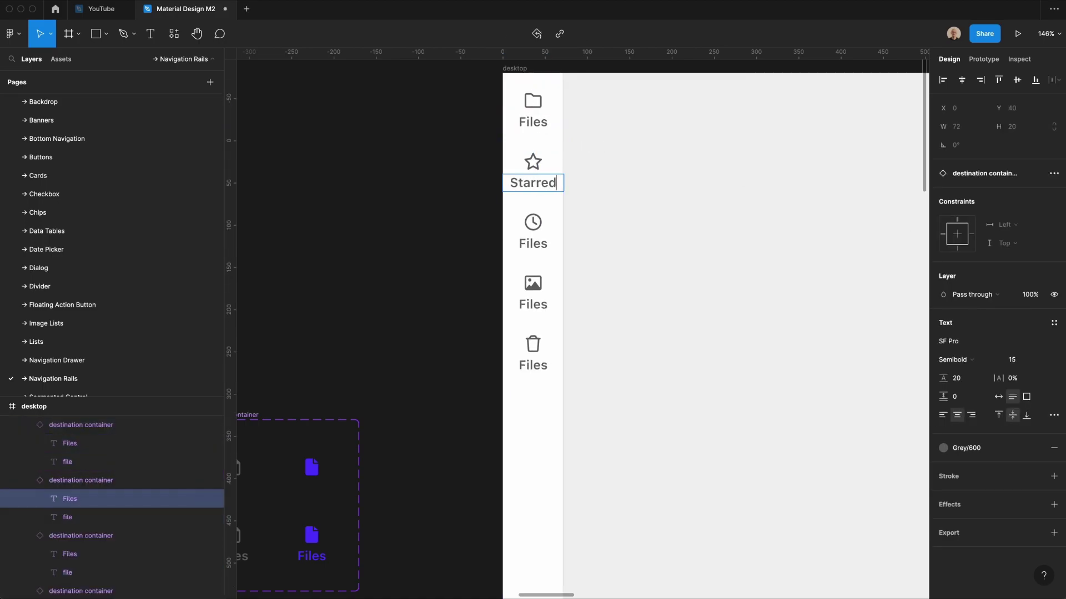
key("Escape")
key("Tab")
key("Return")
type("Recen")
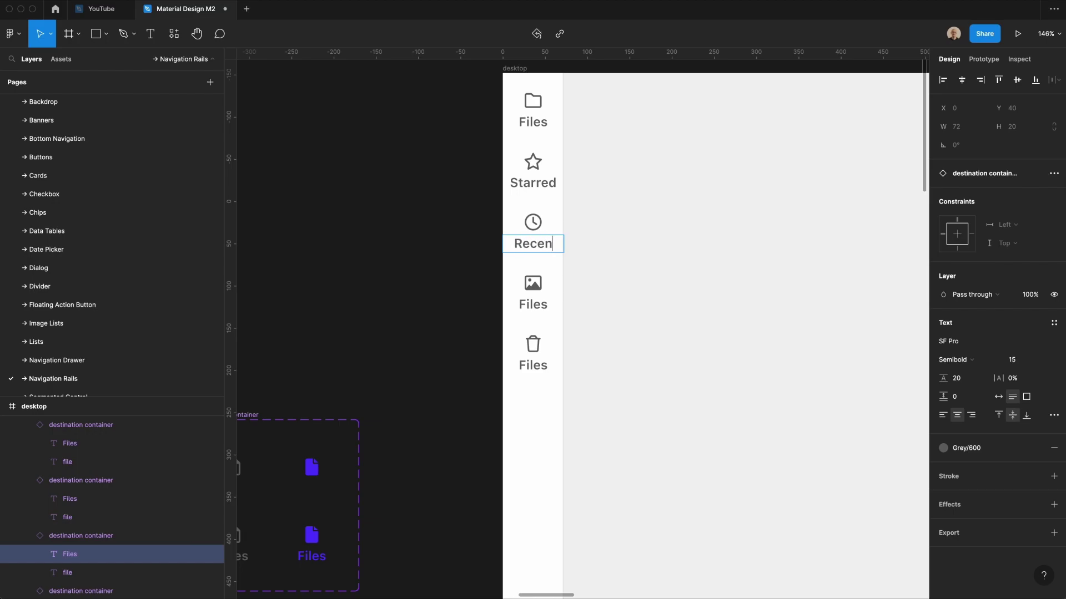
type("t")
key("Escape")
- Change the image item's label to Images and the trash item's label to Trash
key("Tab")
key("Return")
key("BackSpace")
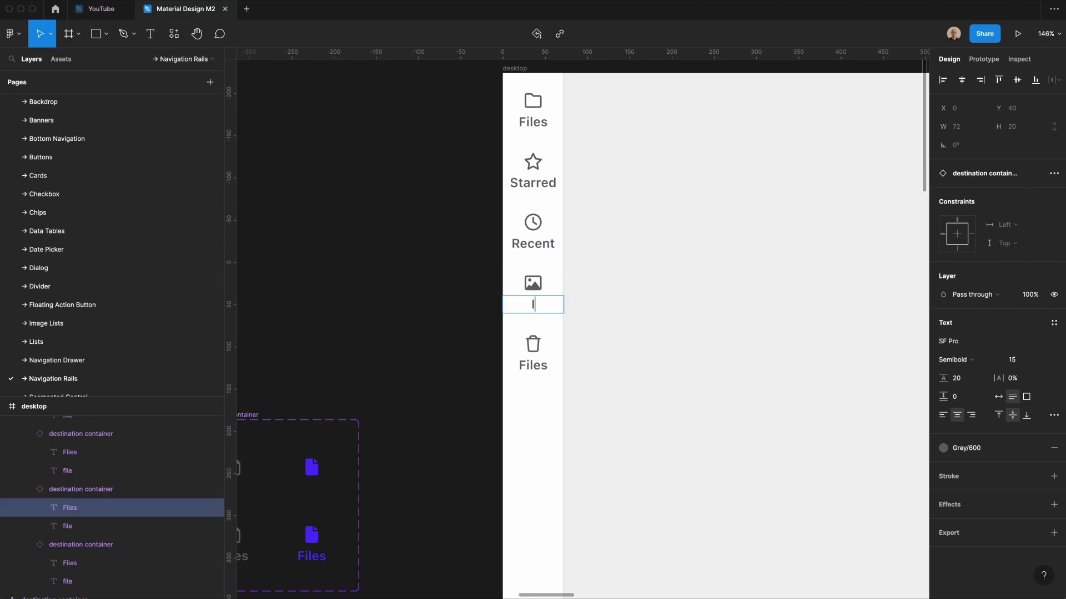
type("Images")
key("Escape")
key("Tab")
key("Return")
key("BackSpace")
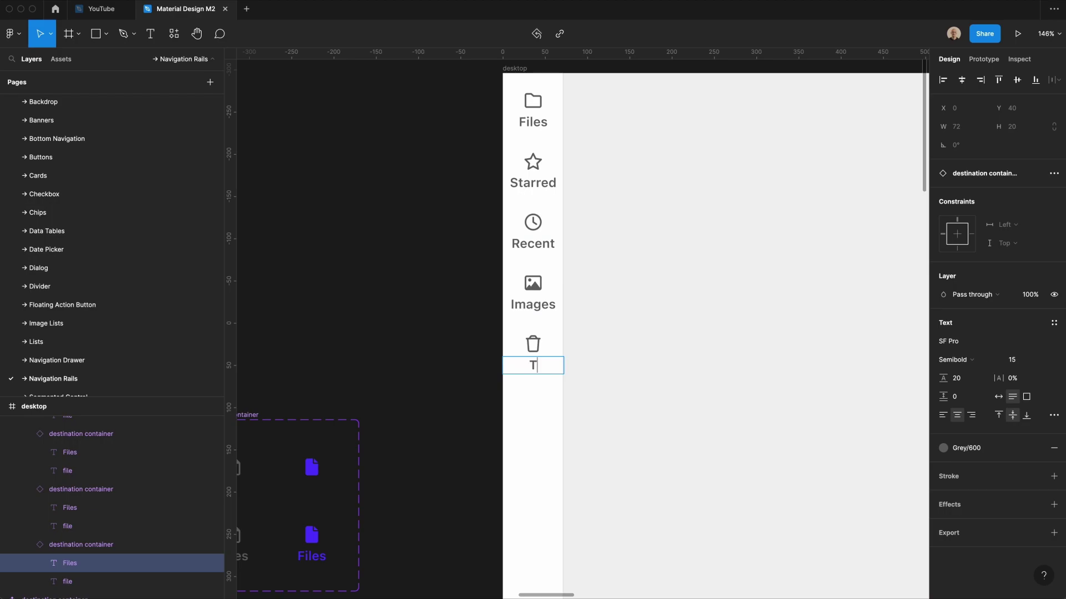
type("Trash")
key("Escape")
- Set both Files labels in the destination container component set to font size 14 with -2% letter spacing
scroll(415, 168, "left", 4)
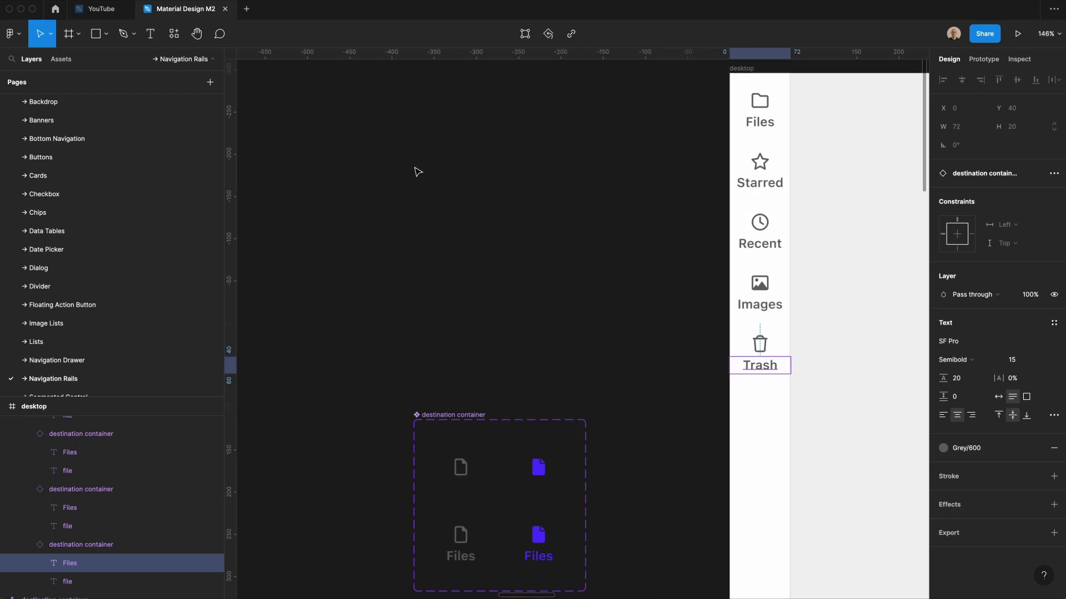
scroll(448, 353, "down", 2)
left_click(462, 465, "super")
left_click(537, 461, "shift")
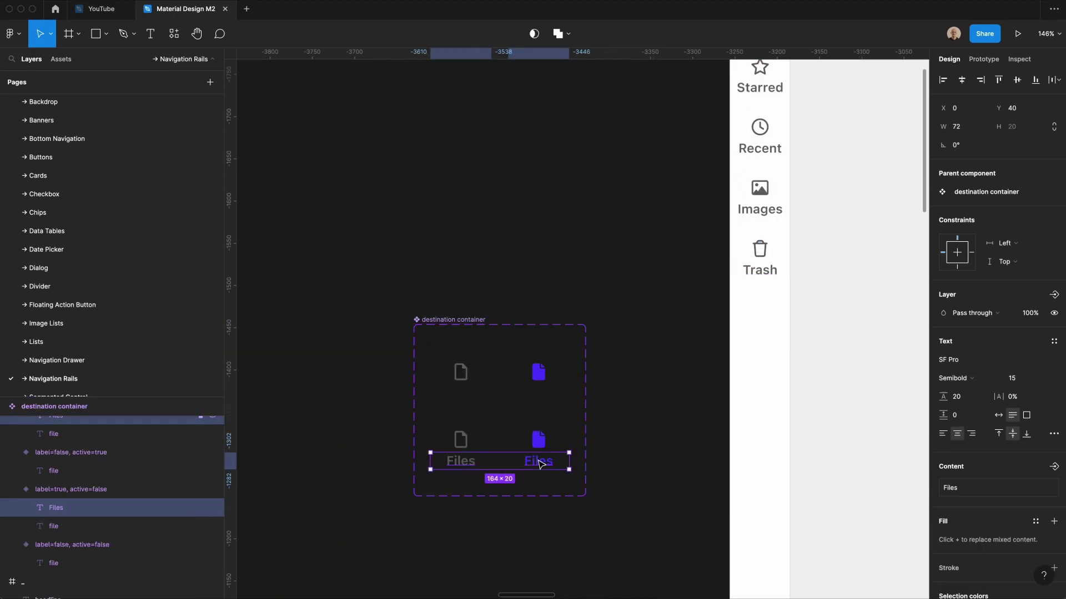
left_click(1021, 379)
key("Down")
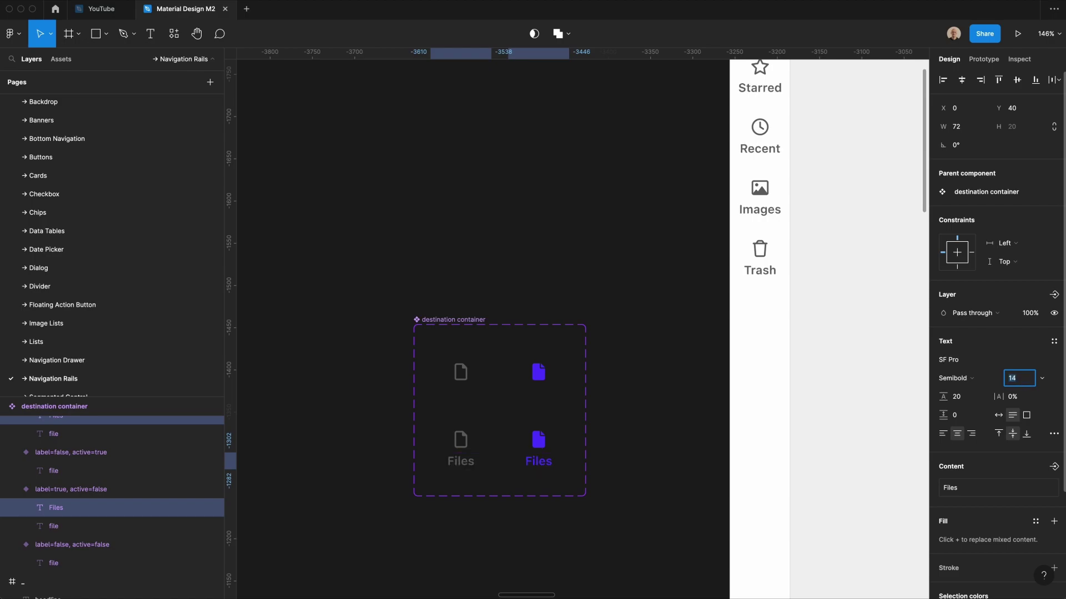
key("Tab")
key("Tab")
key("Down")
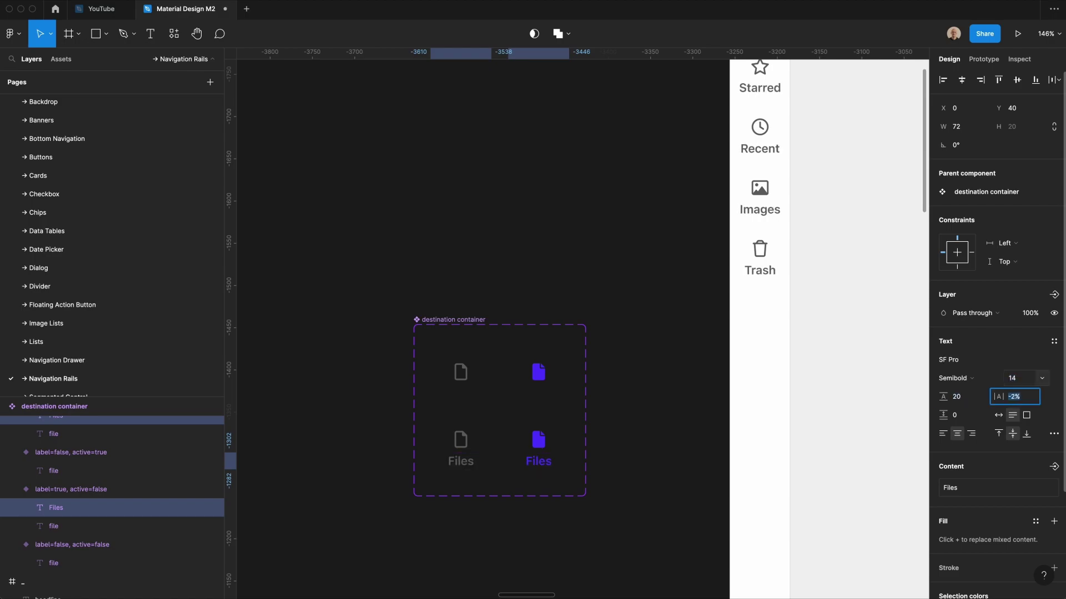
left_click(682, 249)
- Turn on the active property for the Files item in the rail
scroll(683, 250, "right", 3)
scroll(472, 383, "up", 5)
scroll(472, 383, "right", 4)
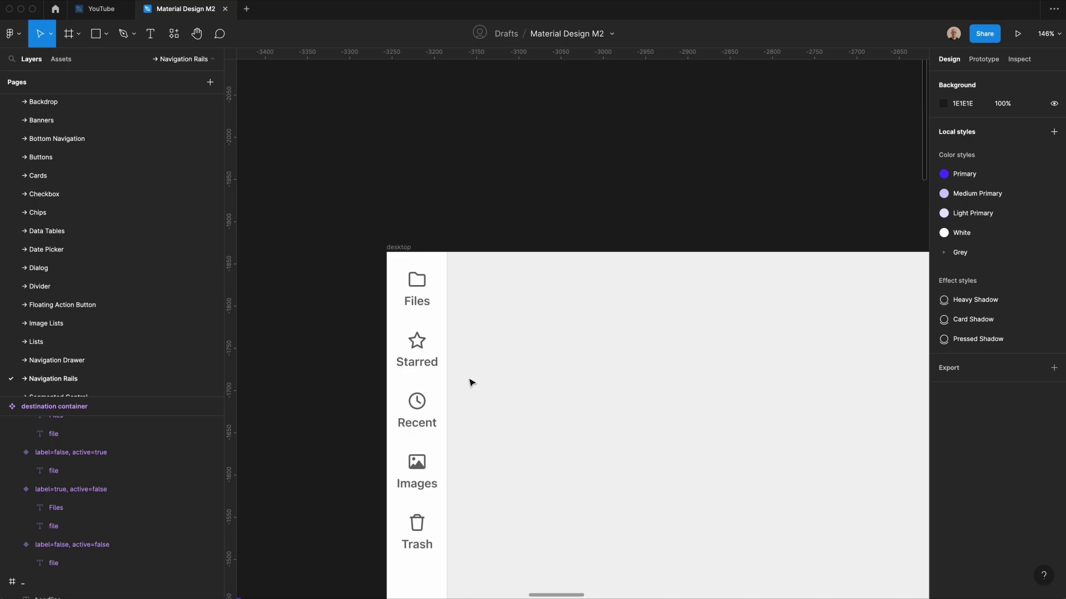
double_click(416, 300)
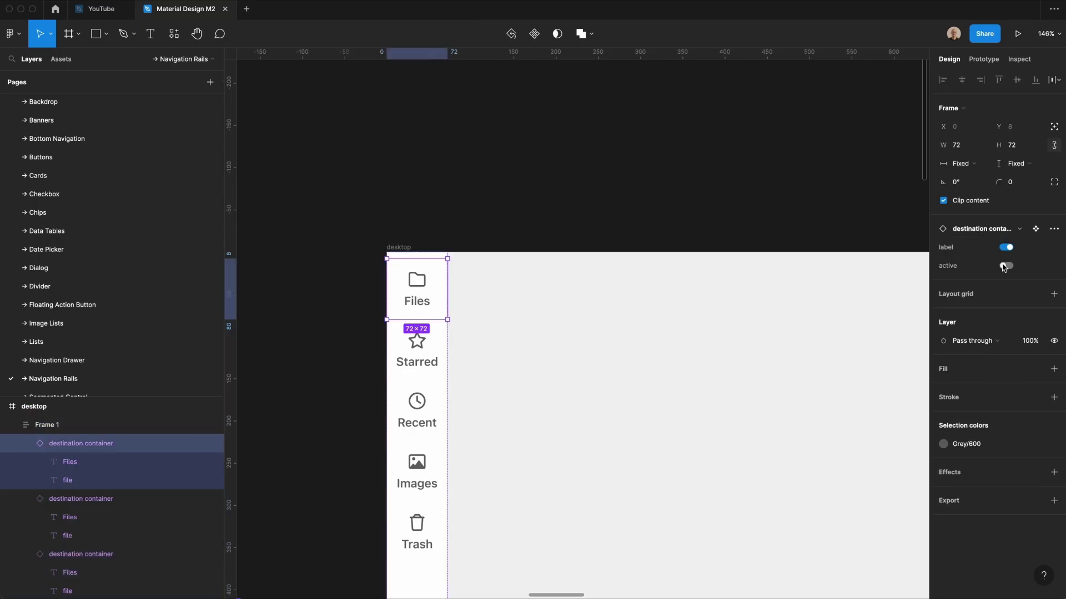
left_click(1005, 266)
left_click(602, 161)
- Ungroup the desktop frame so only the navigation rail frame remains on the canvas
scroll(468, 216, "down", 5)
left_click(419, 213)
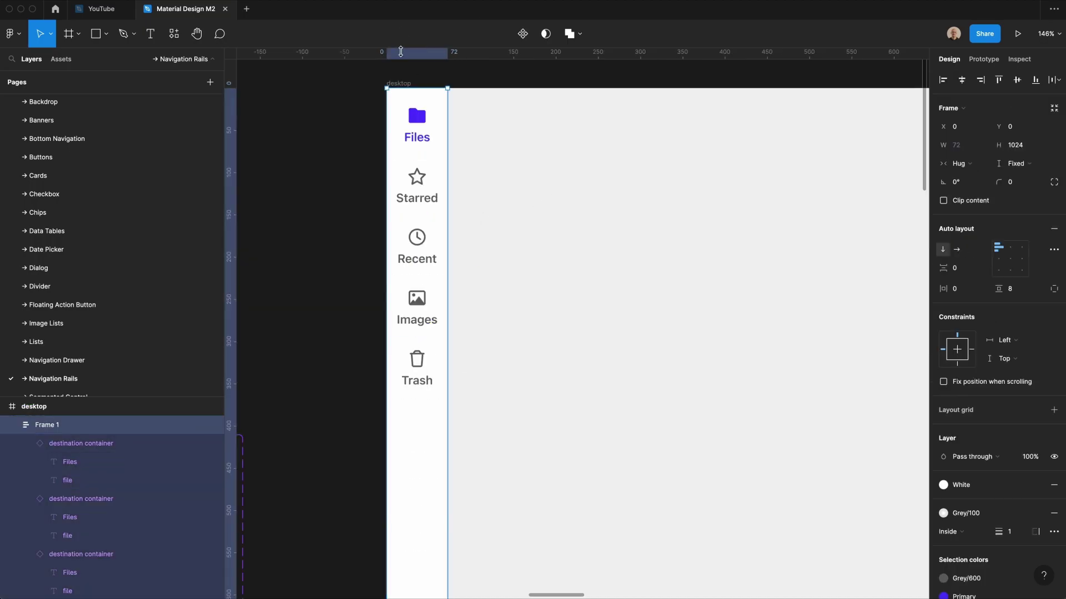
left_click(399, 83)
key("shift+super+g")
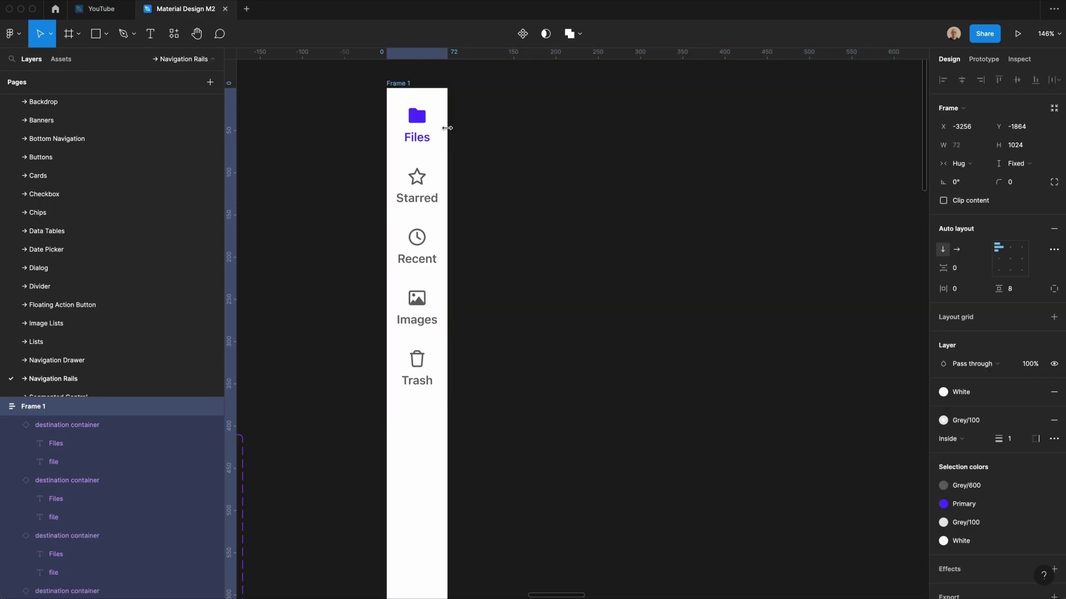
- Name the rail frame default with a height of 800 and place a duplicate beside it with a 24 px gap
key("super+r")
type("default")
key("Return")
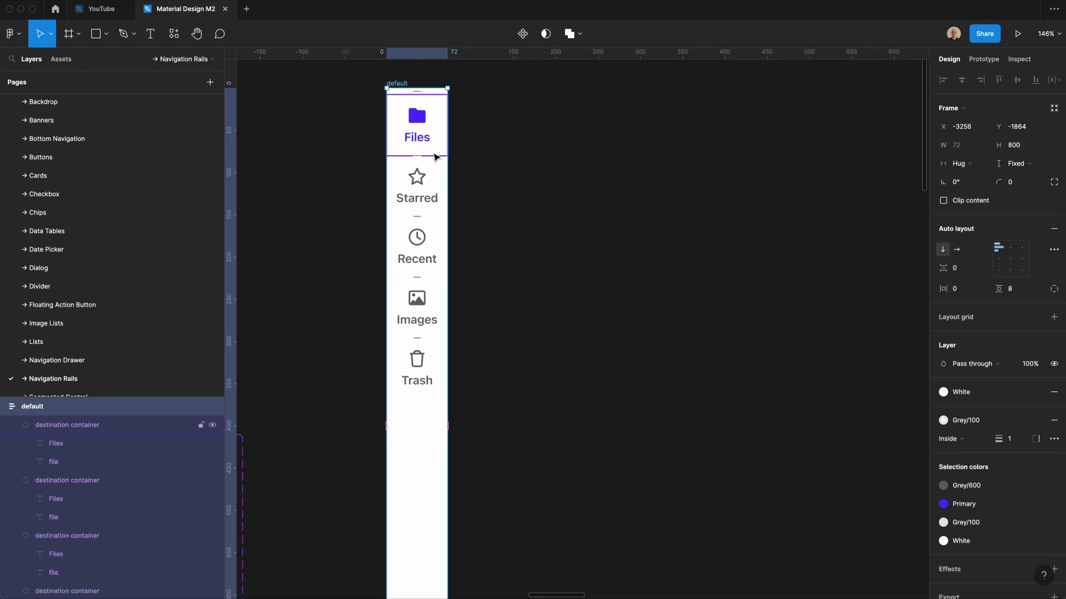
left_click_drag(429, 155, 510, 155)
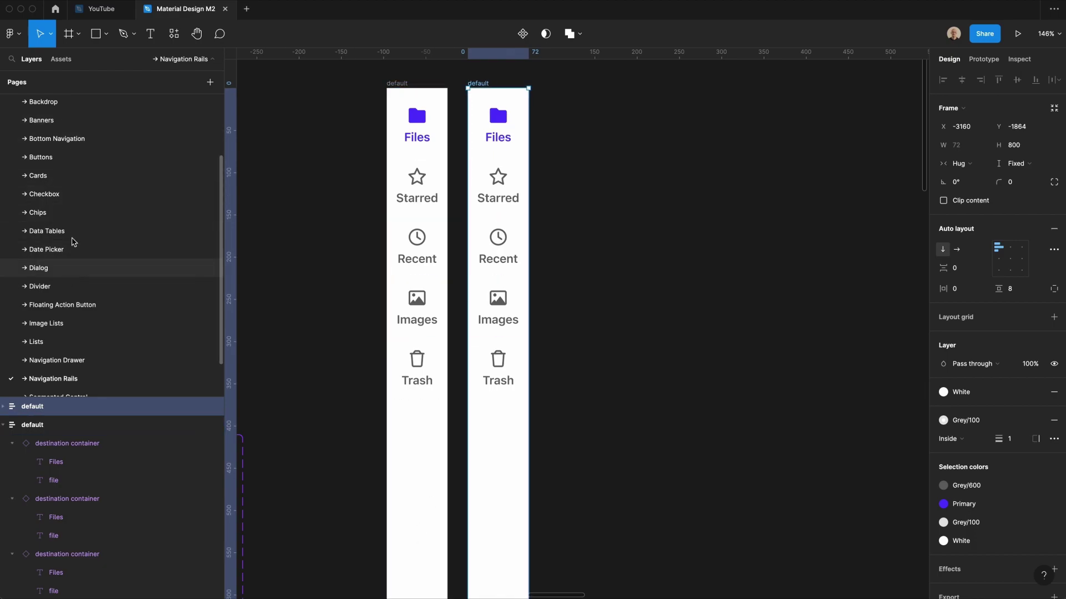
- Insert the Floating Action Button local component above the Files item in the duplicated rail
left_click(61, 58)
left_click(33, 314)
key("Escape")
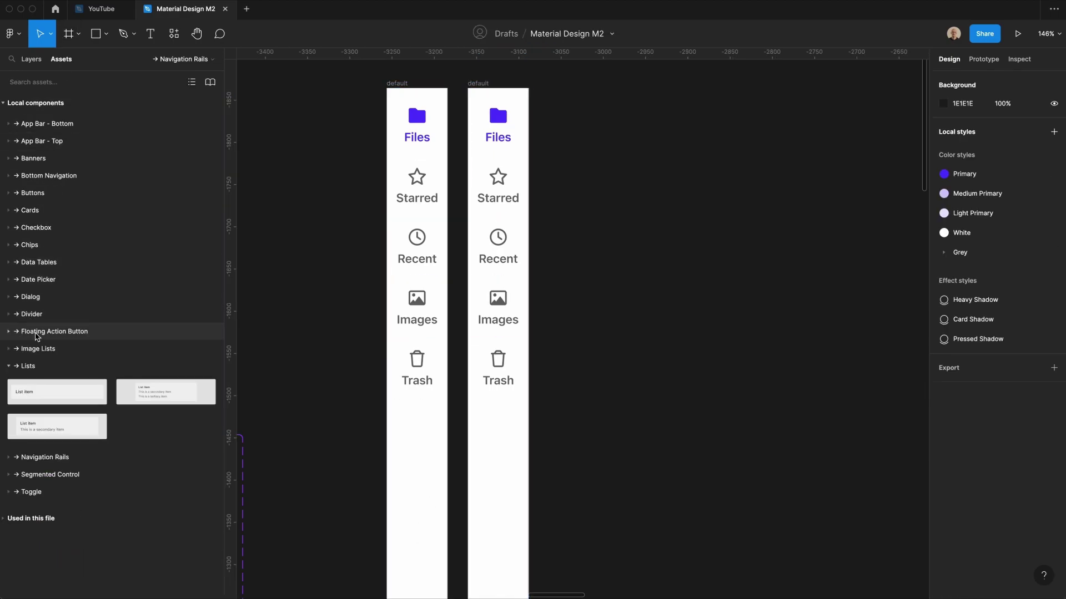
left_click(44, 331)
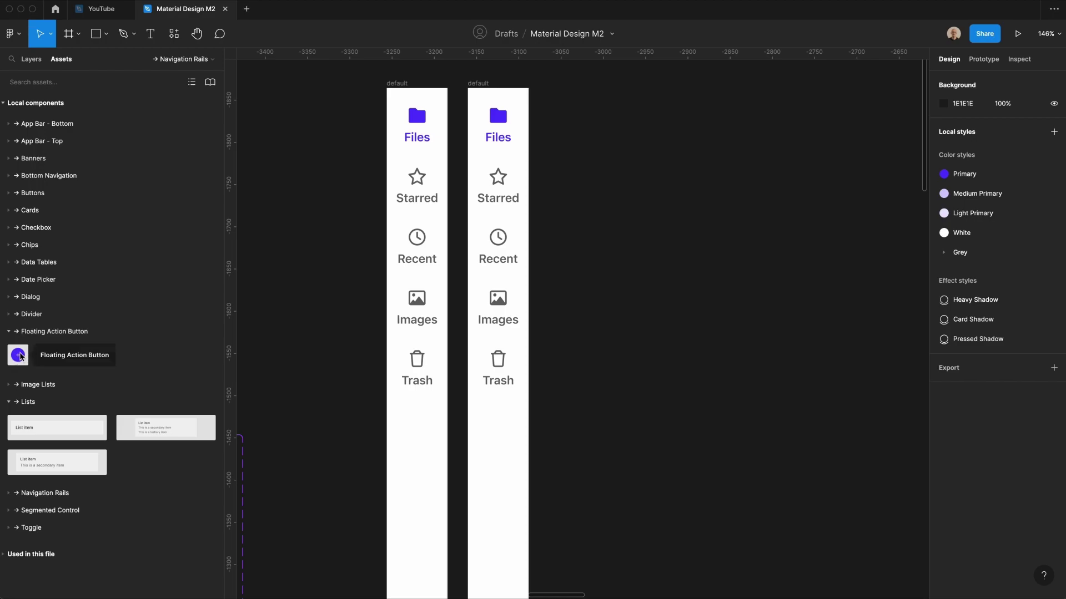
left_click_drag(18, 355, 496, 114)
- Align the duplicated rail's auto layout content to top centre and return to the layer list
left_click(483, 83)
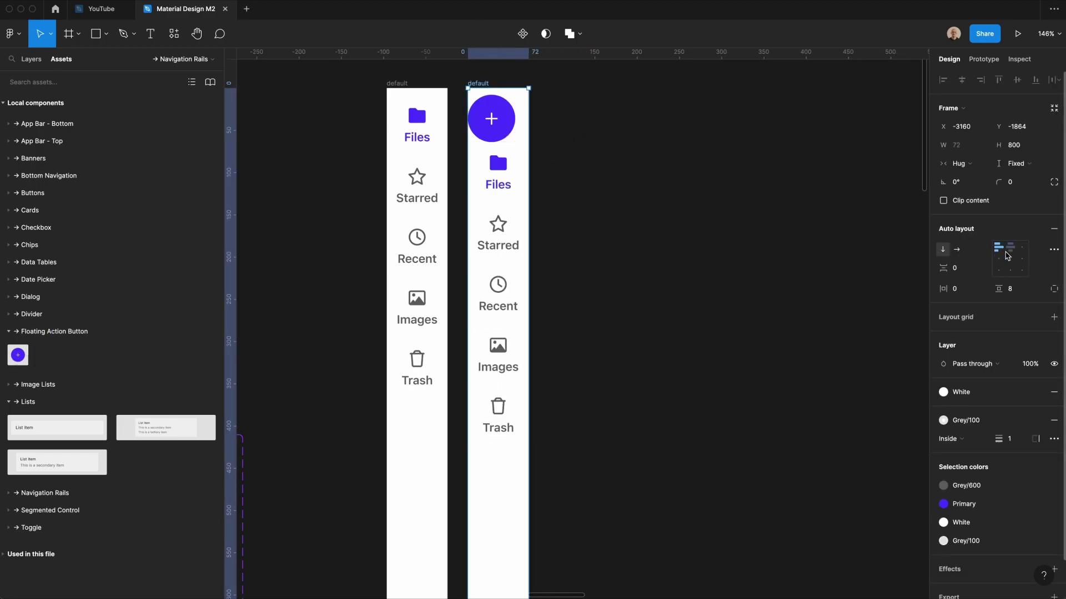
left_click(1007, 255)
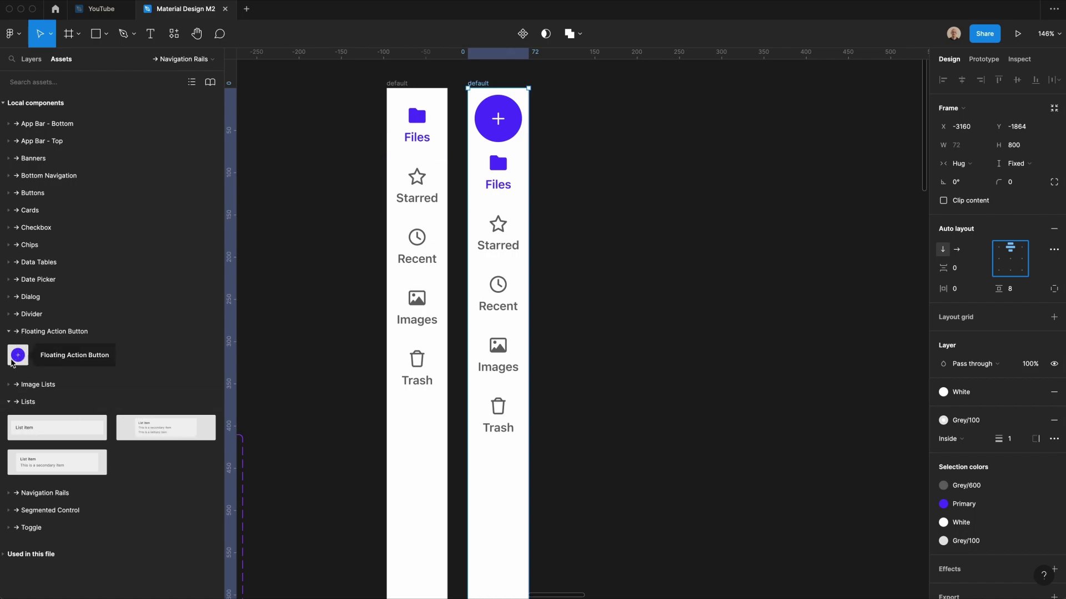
left_click(4, 104)
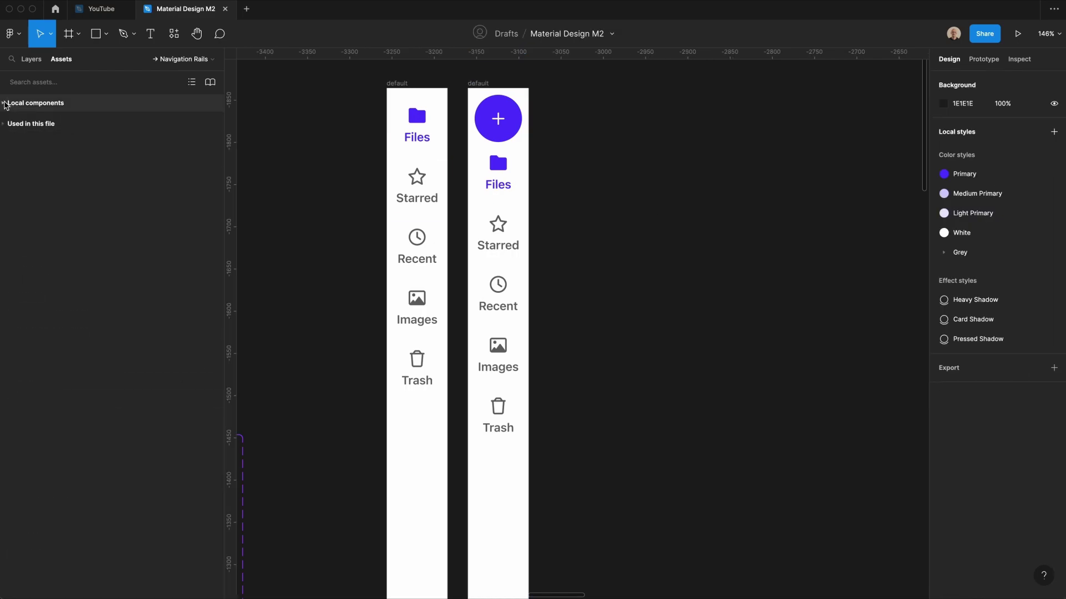
left_click(28, 60)
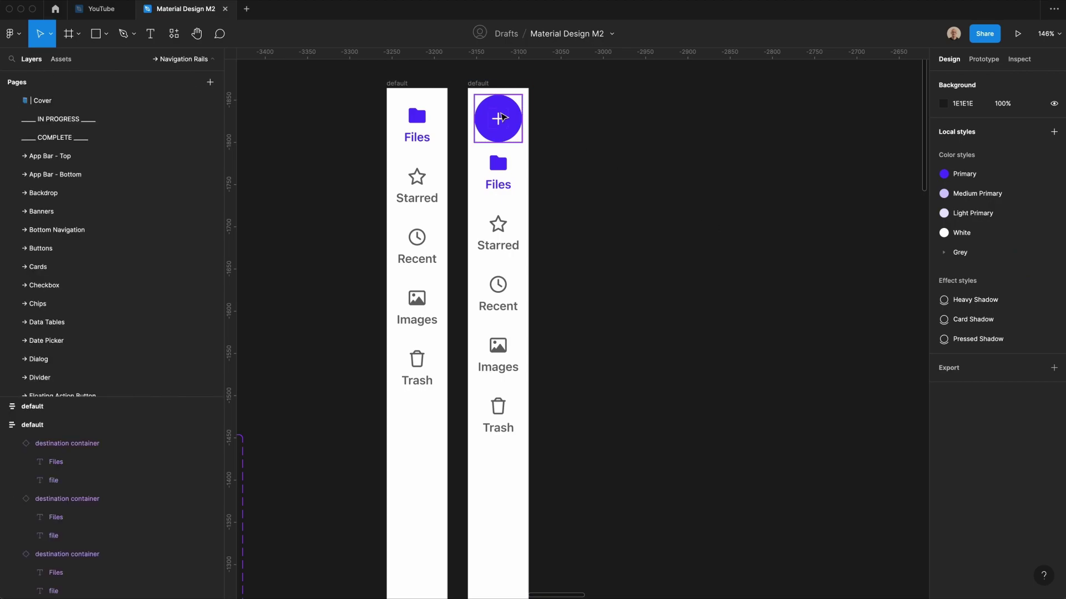
- Add a soft drop shadow to the Floating Action Button in the duplicated rail using a plugin
left_click(498, 119)
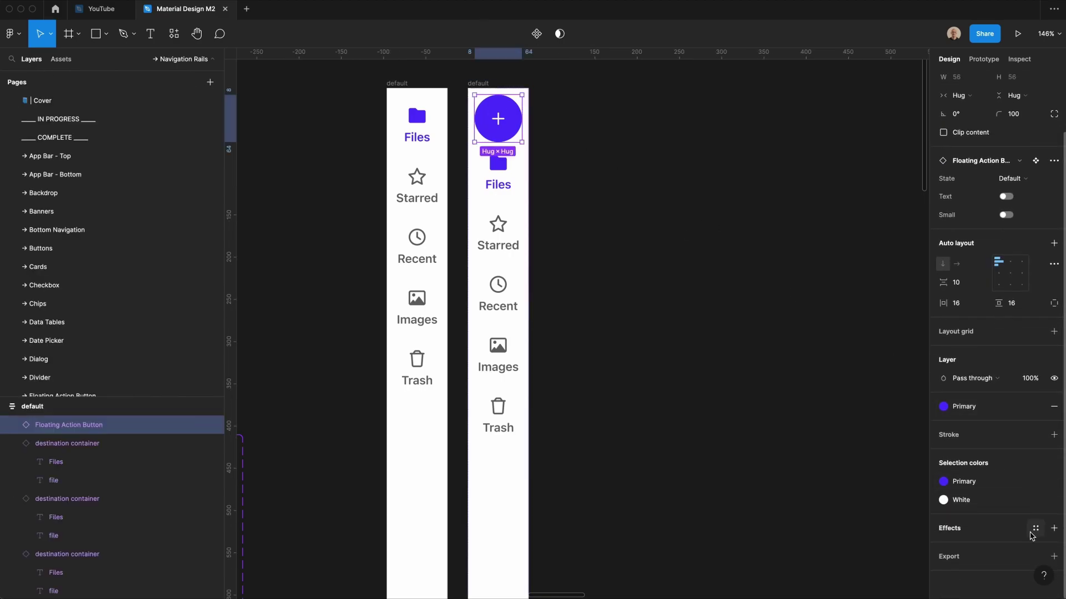
left_click(1035, 528)
right_click(491, 115)
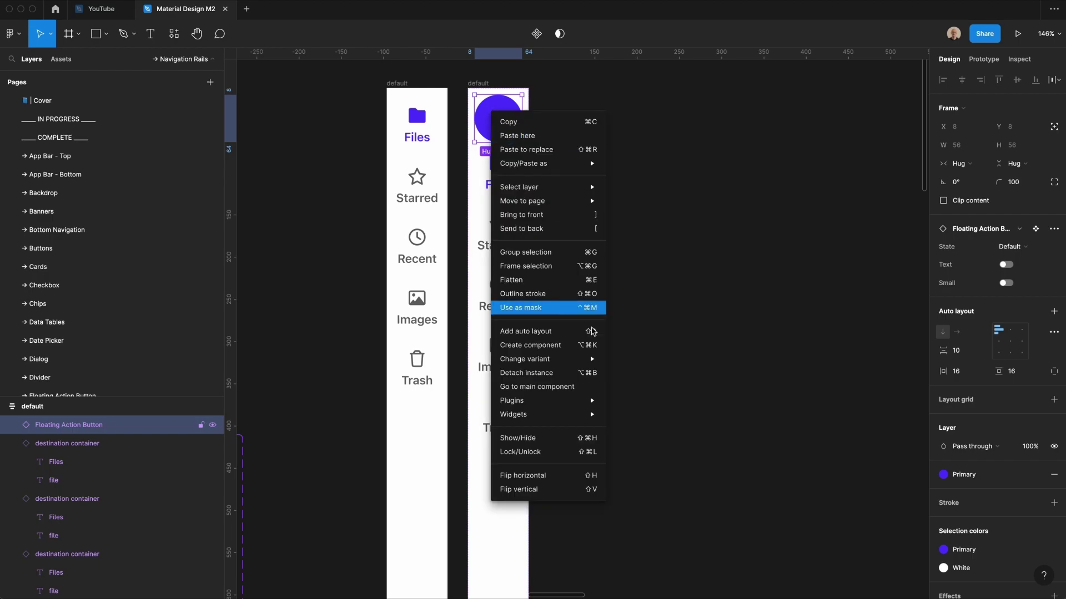
mouse_move(511, 400)
left_click(661, 215)
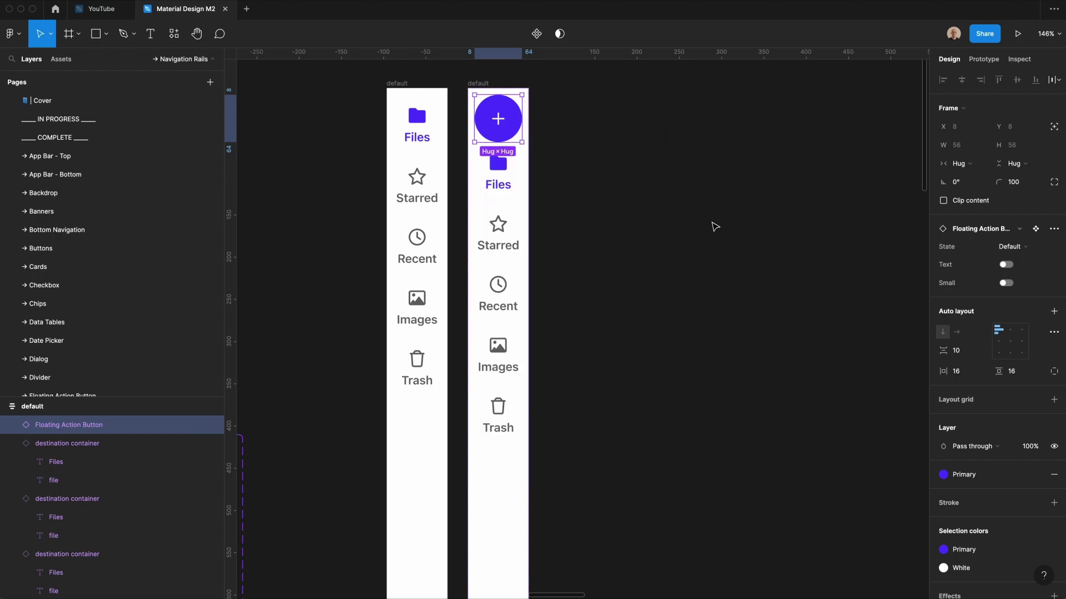
left_click(753, 532)
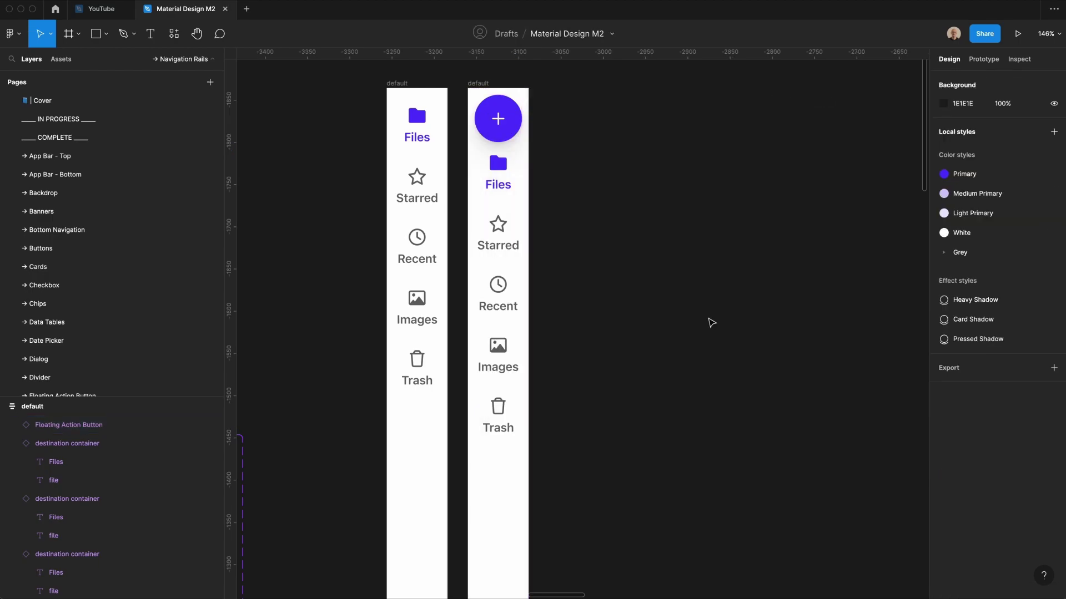
- Wrap the five destination containers, Files to Trash, below the Floating Action Button in their own auto layout frame
left_click(498, 175)
left_click(500, 416, "shift")
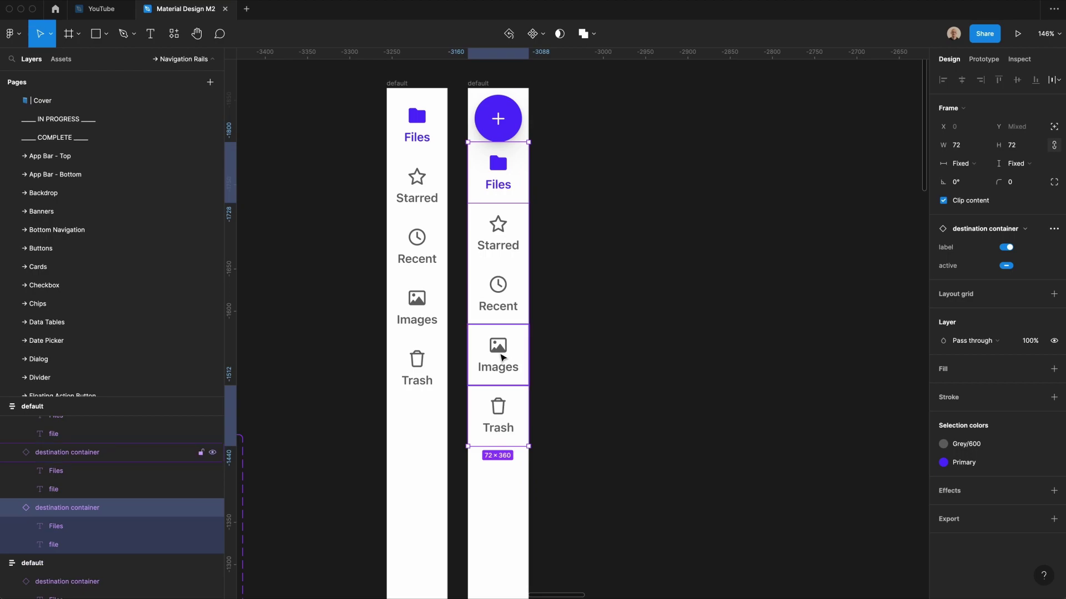
left_click(501, 357, "shift")
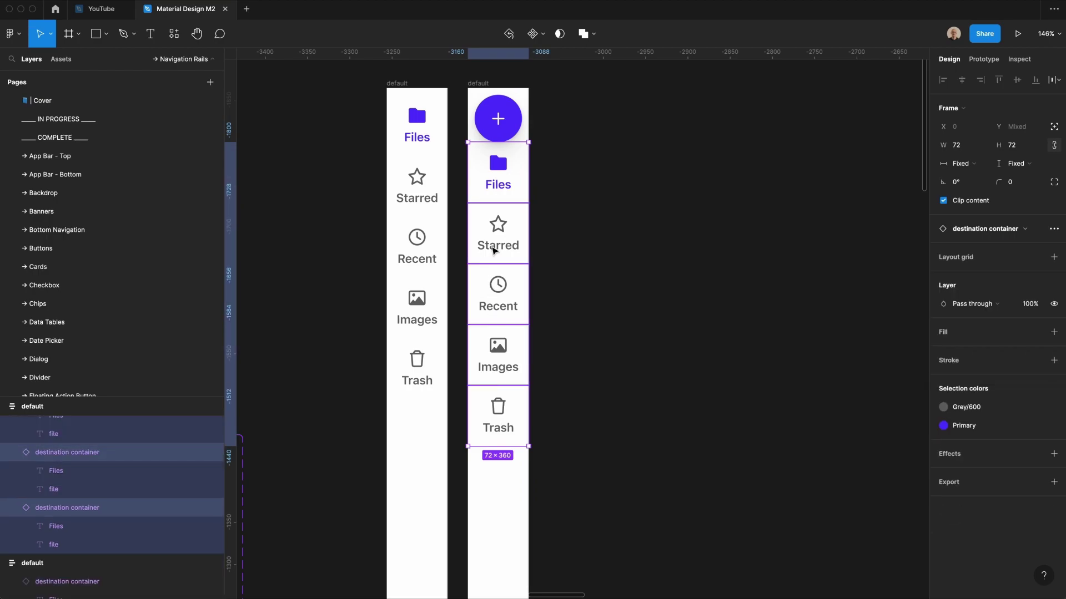
key("shift+a")
left_click(638, 236)
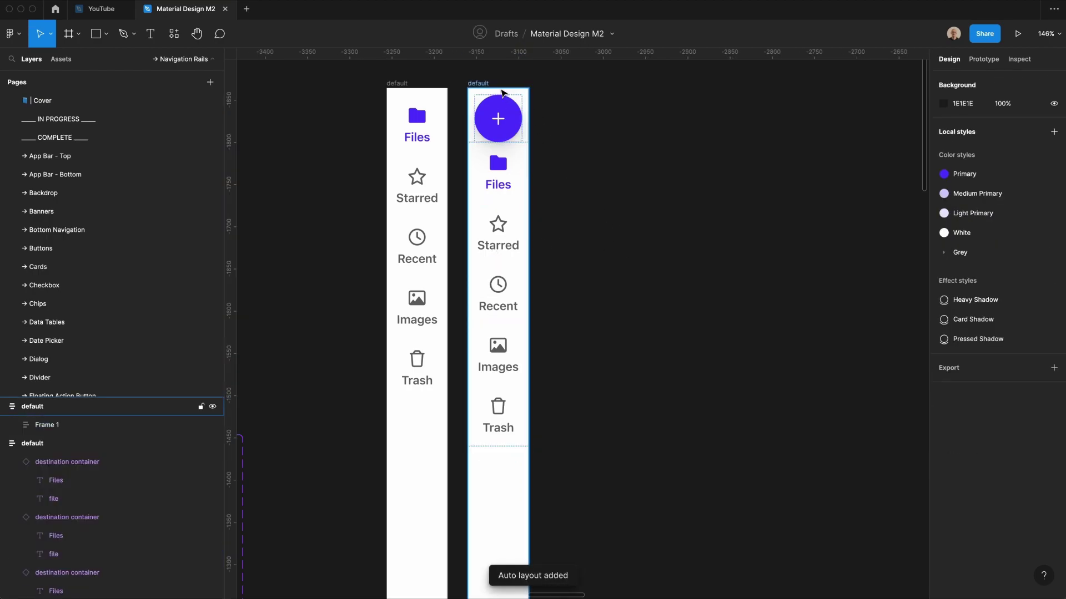
- Set the Floating Action Button rail's item spacing to 8 and rename its frame with FAB
left_click(477, 84)
left_click(957, 269)
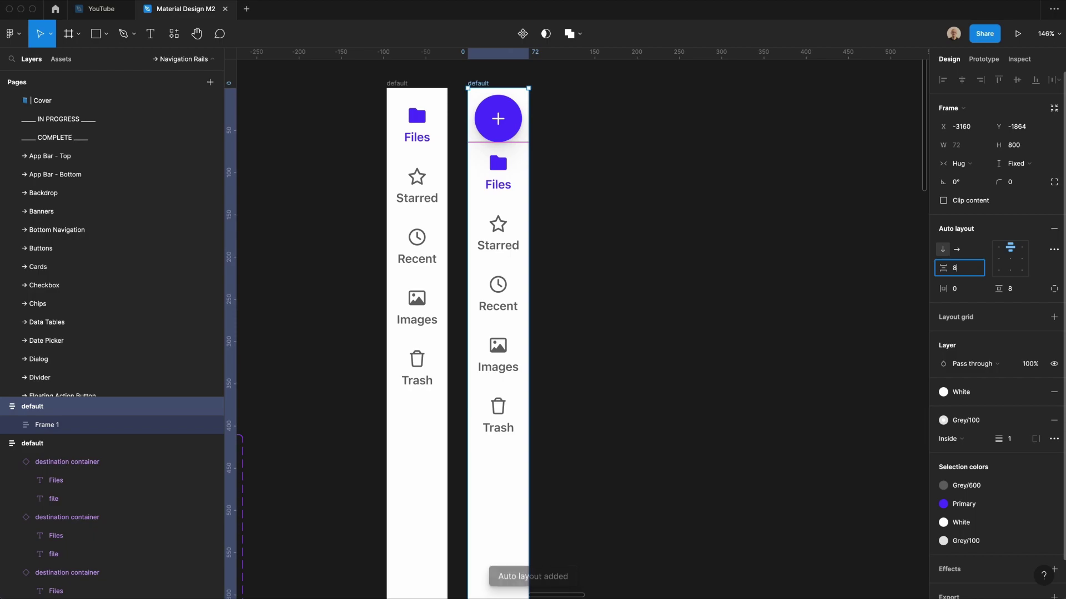
type("8")
key("Return")
key("super+r")
type("w")
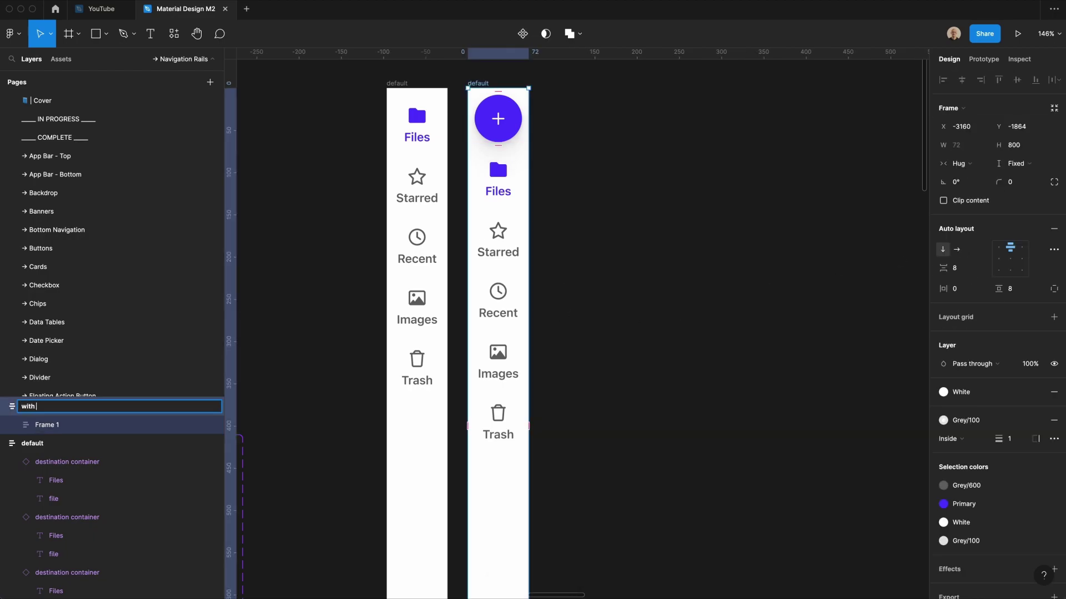
key("Return")
key("Escape")
- Place a copy of the default rail beside the with FAB rail and turn off its Starred, Recent, Images and Trash labels
left_click_drag(398, 84, 566, 119)
left_click(673, 255)
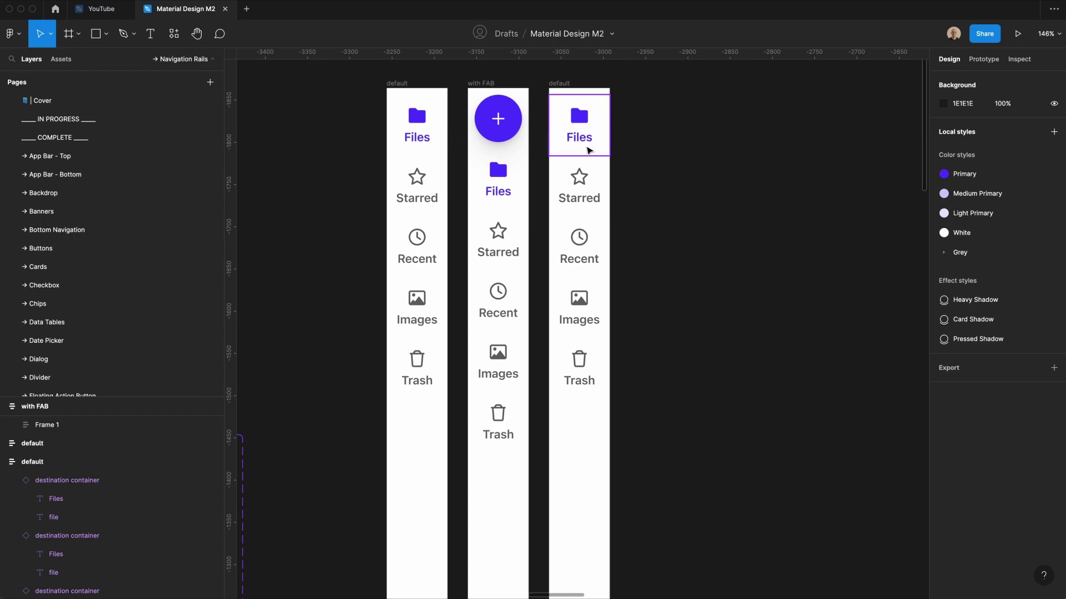
left_click(590, 191)
left_click(587, 244, "shift")
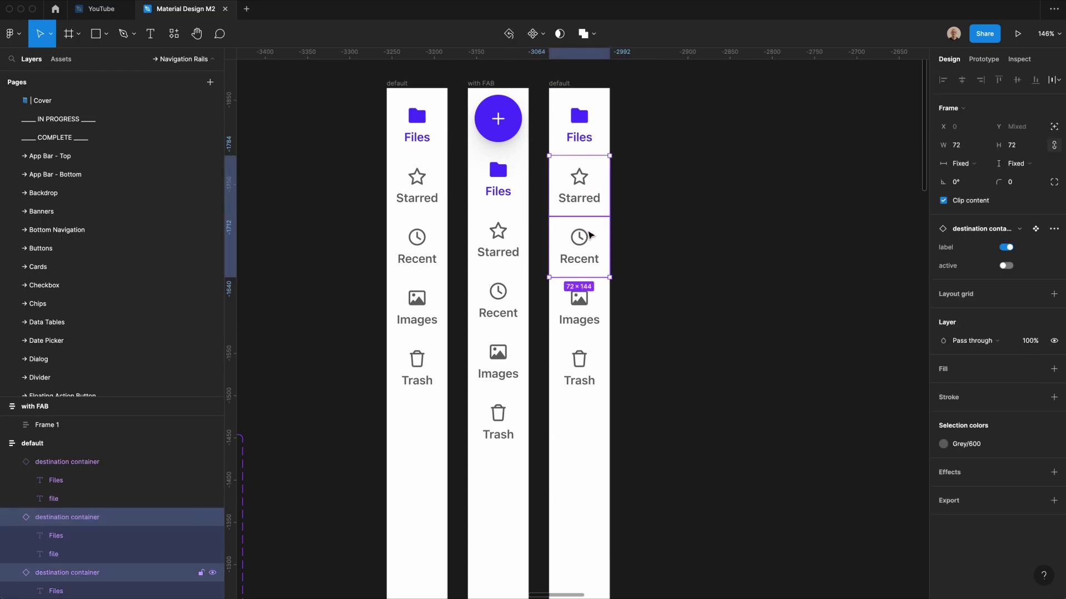
left_click(583, 302, "shift")
left_click(581, 364, "shift")
left_click(1006, 247)
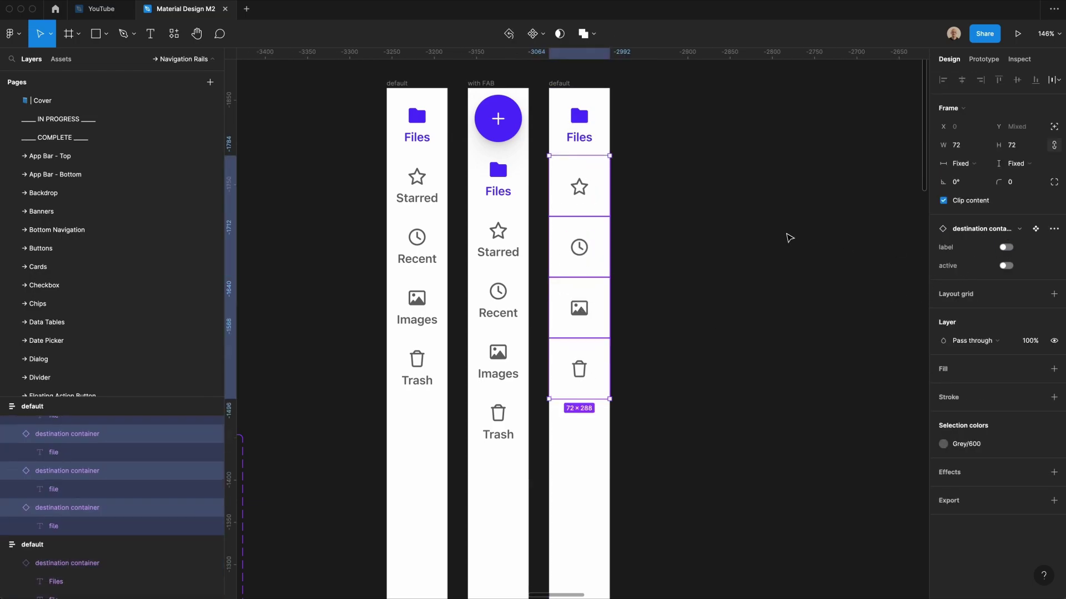
- Rename the third rail frame selected label
left_click(789, 236)
double_click(558, 83)
type("se")
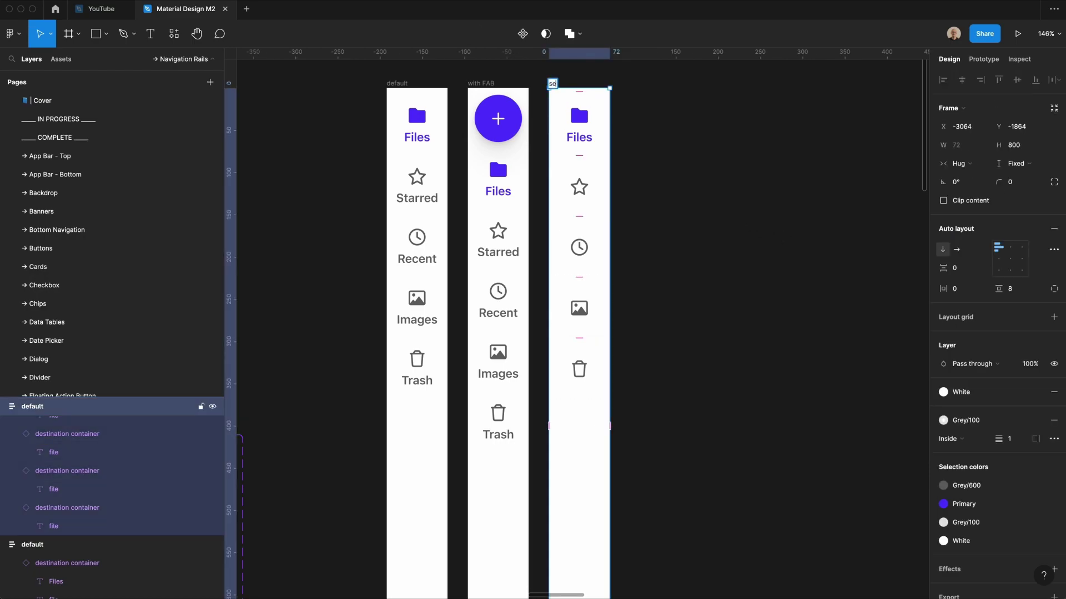
type("ledted label")
key("Return")
- Duplicate the selected label rail beside itself with a 24 px gap and rename the copy compact
key("ctrl+d")
left_click_drag(646, 158, 677, 161)
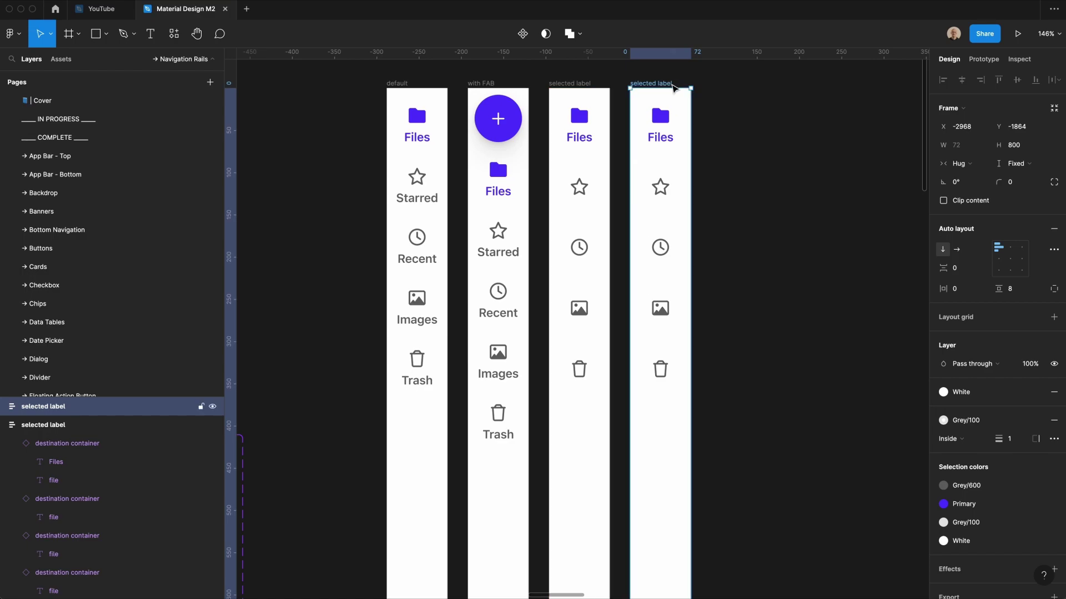
double_click(666, 83)
type("compact")
key("Return")
- Turn off the Files item's label in the compact rail and set the rail frame's width to 56
left_click(684, 121)
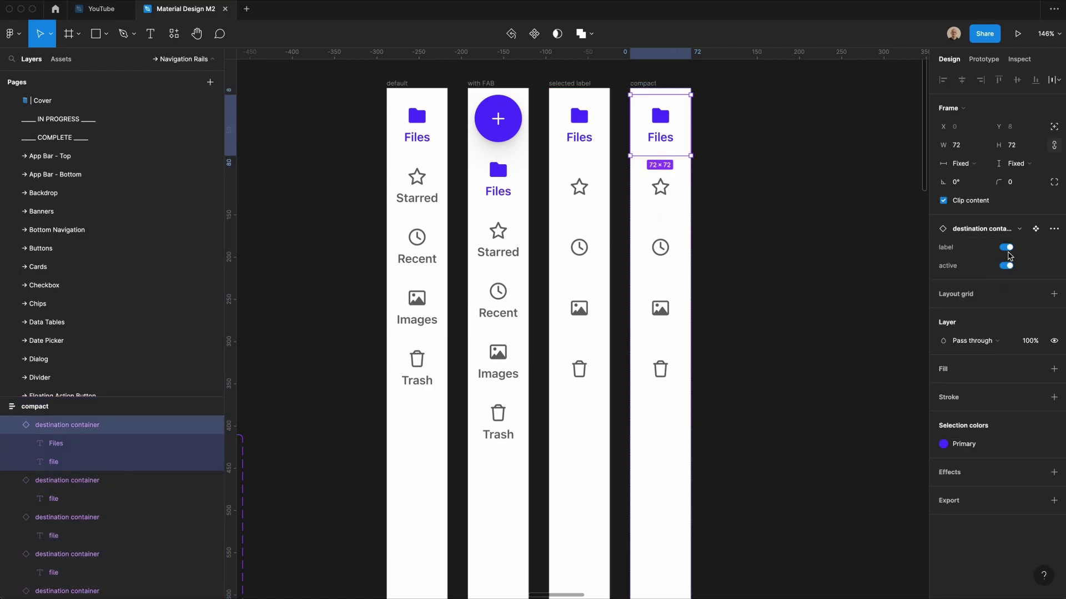
left_click(1006, 247)
key("Escape")
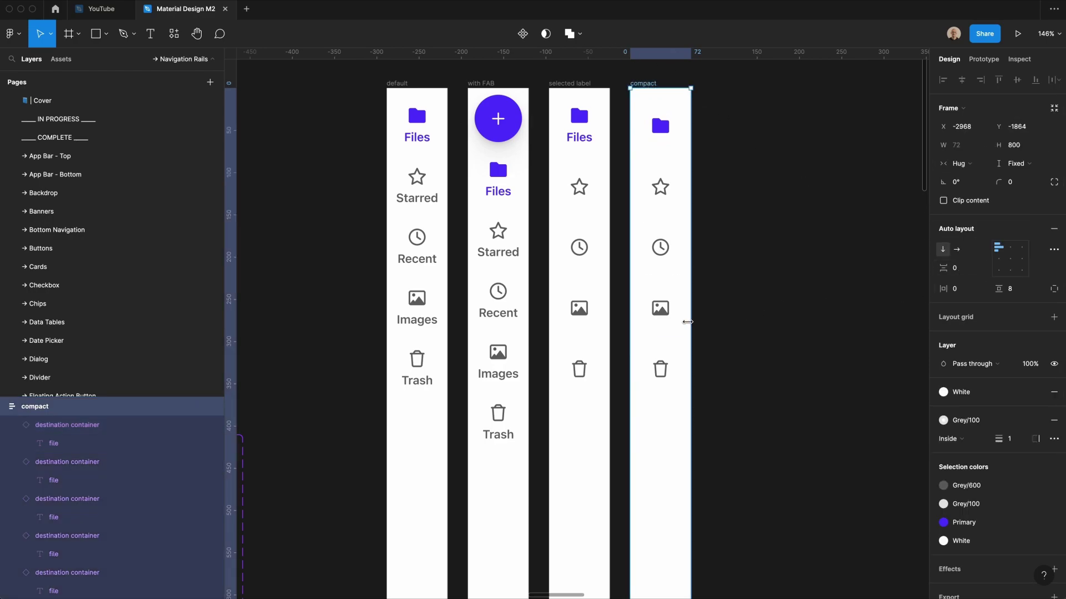
left_click_drag(683, 347, 671, 347)
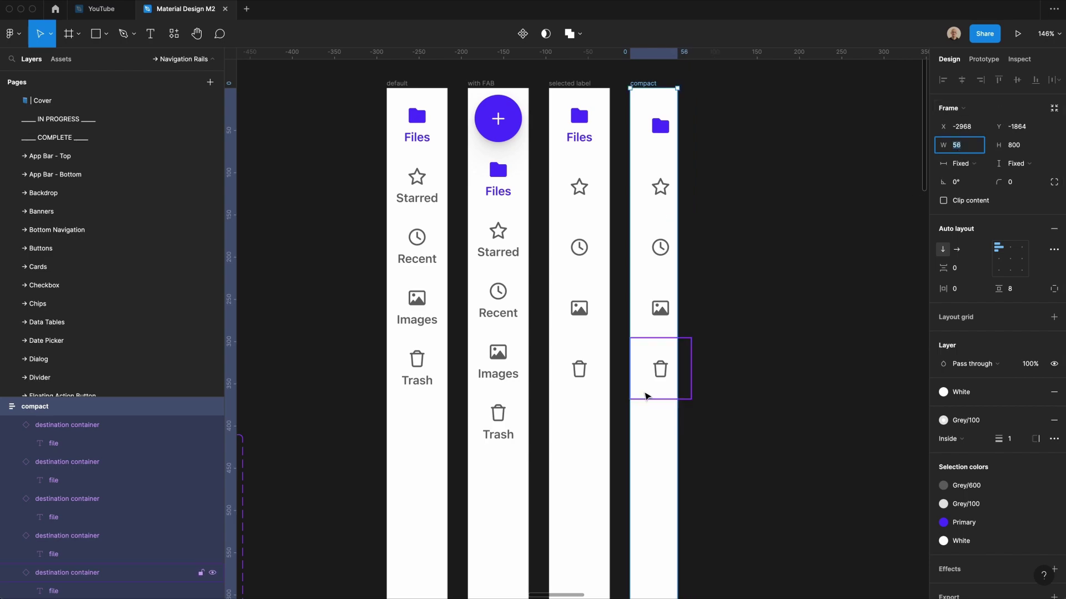
- Resize all five destination containers in the compact rail to 56 by 56
left_click(653, 340)
left_click(654, 302, "shift")
left_click(648, 259, "shift")
left_click(657, 187, "shift")
left_click(651, 101, "shift")
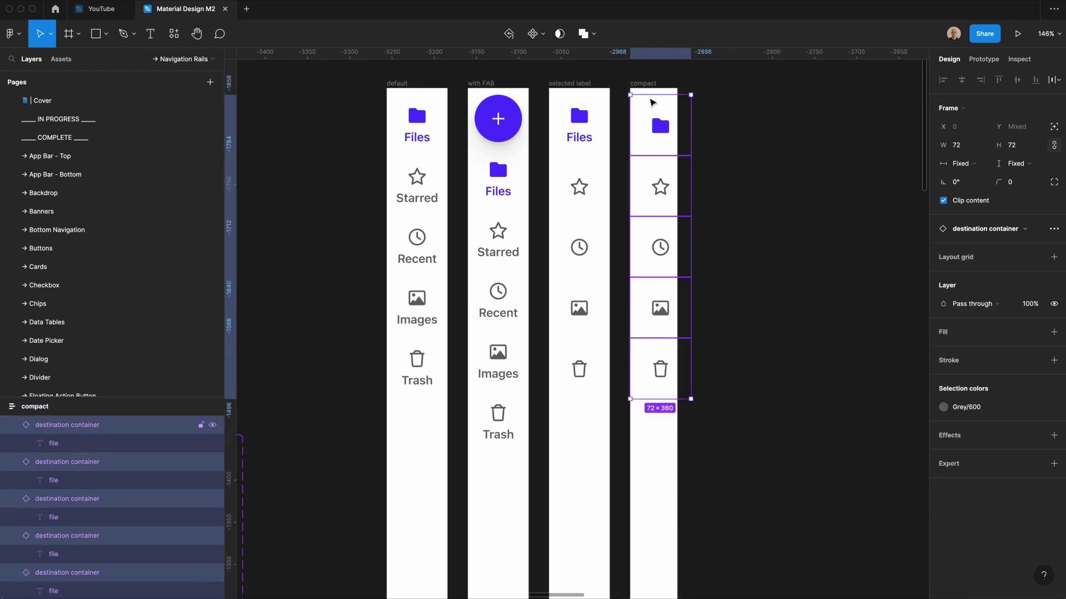
left_click(969, 146)
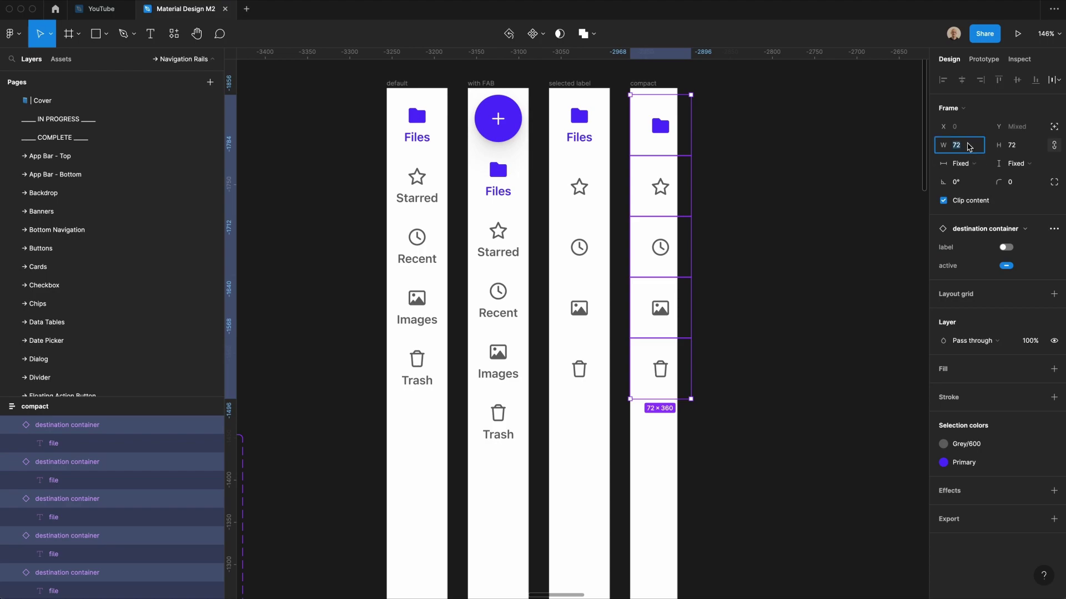
key("Return")
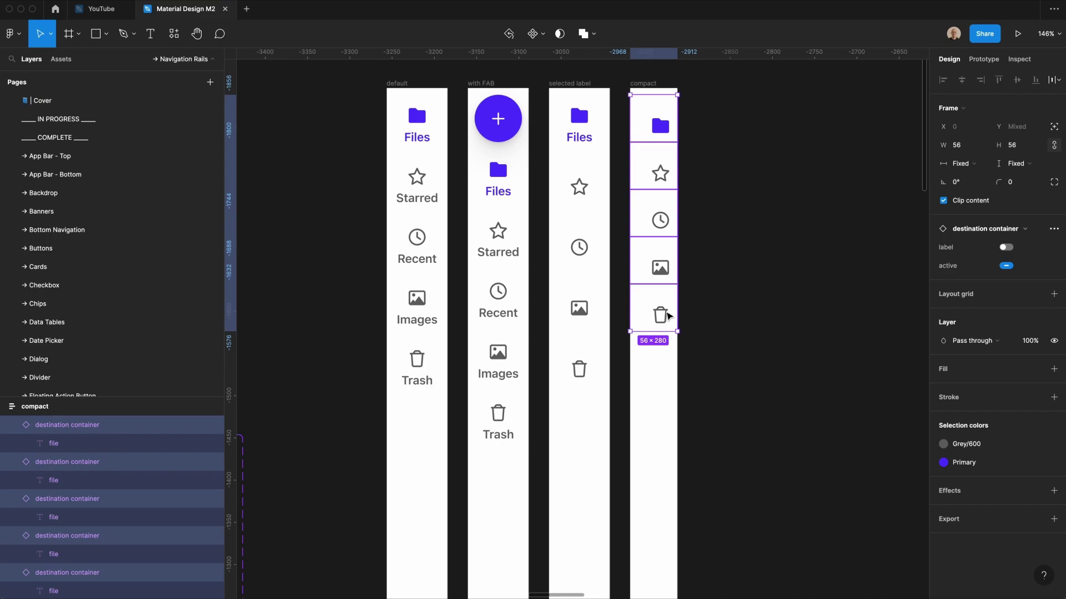
- Set horizontal and vertical constraints to Center for the file icons in both unlabelled destination container variants
scroll(666, 319, "left", 5)
scroll(669, 316, "left", 4)
left_click(410, 494)
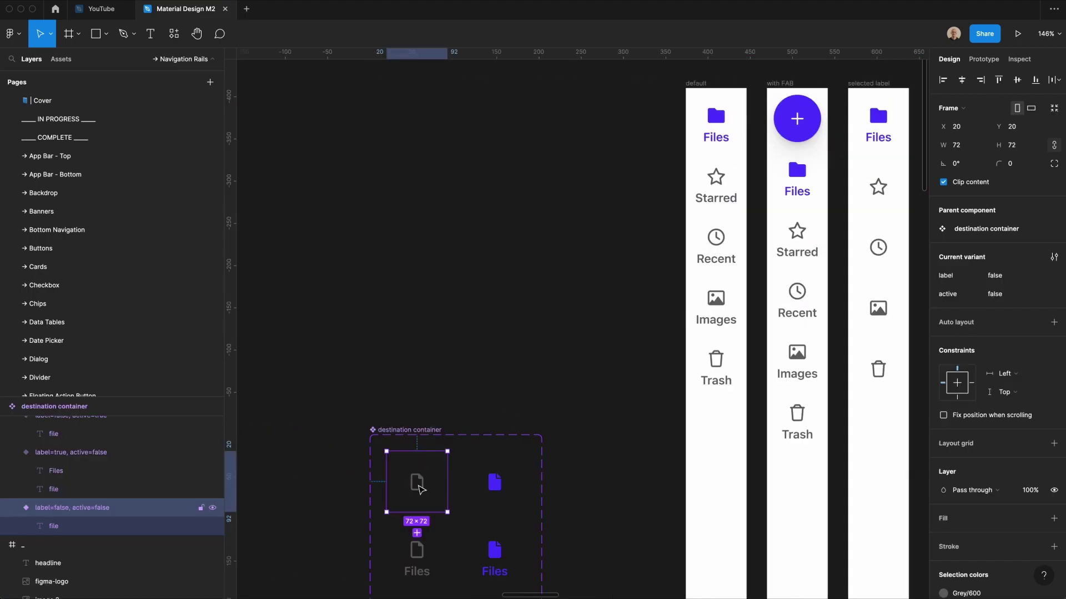
left_click(415, 487)
left_click(1006, 243)
left_click(1008, 285)
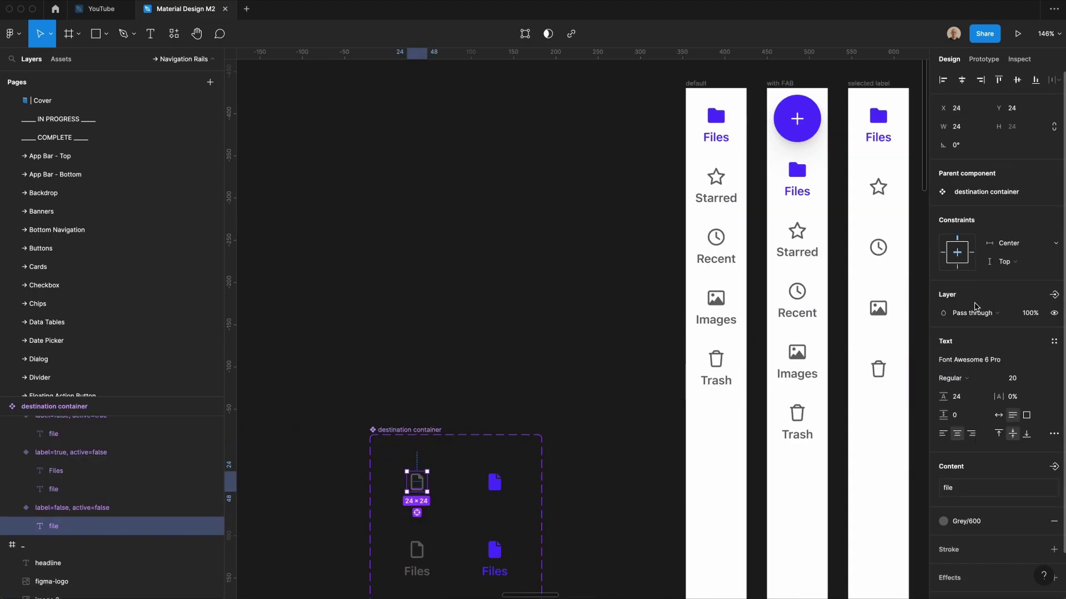
left_click(495, 482)
left_click(1003, 262)
left_click(1010, 303)
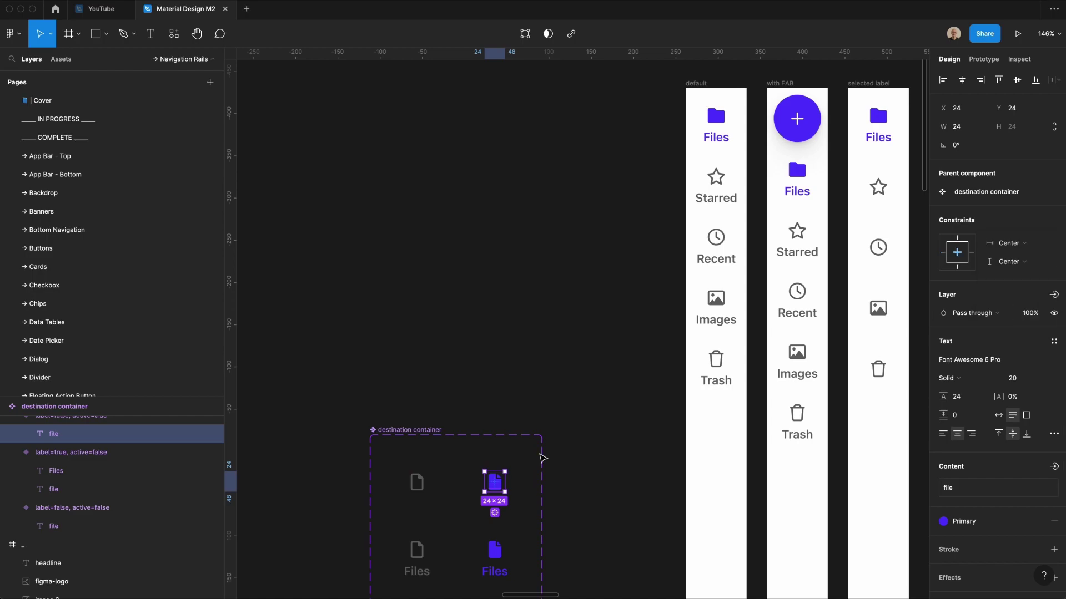
left_click(417, 482)
- Group the icon and Files label together in each of the two labelled destination container variants
scroll(422, 444, "down", 5)
left_click(422, 407)
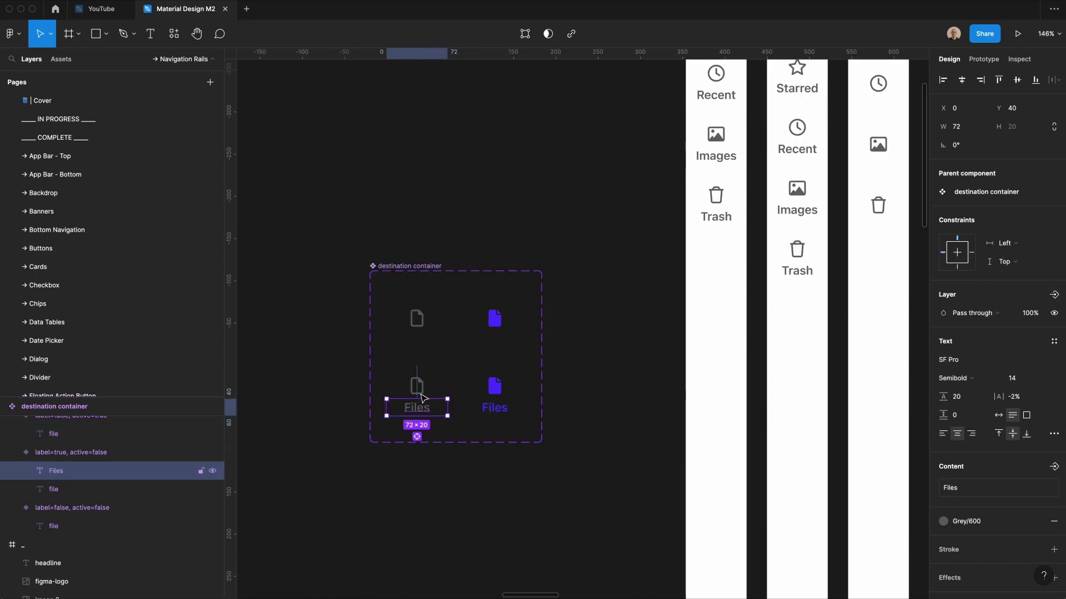
left_click(420, 386, "shift")
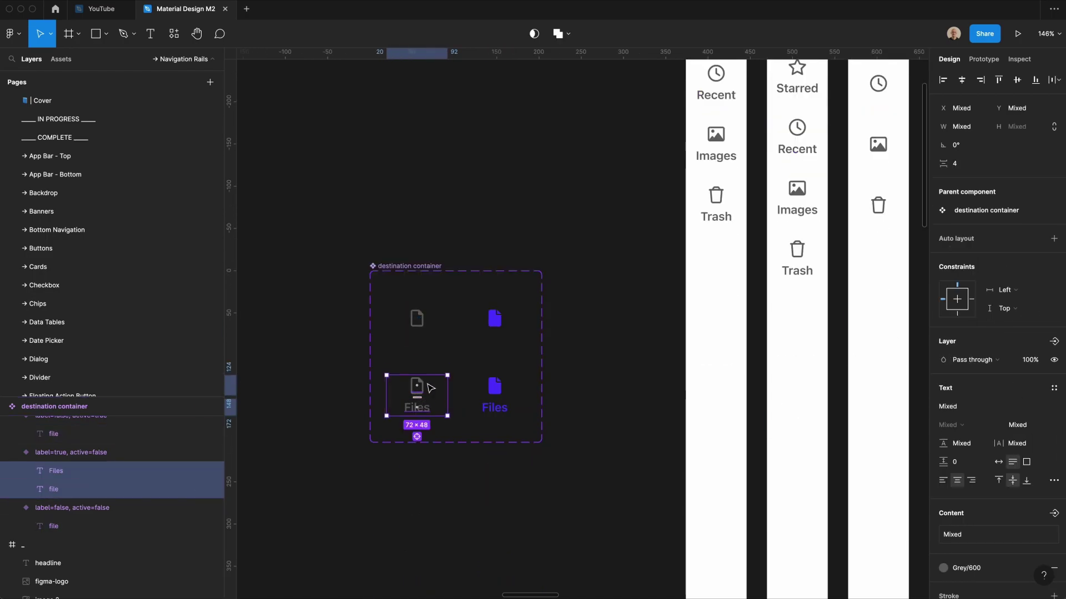
key("ctrl+g")
left_click(494, 408)
left_click(494, 387, "shift")
key("ctrl+g")
- Set the constraints of both icon-and-label groups to Center and return to the four rails
left_click(1004, 308)
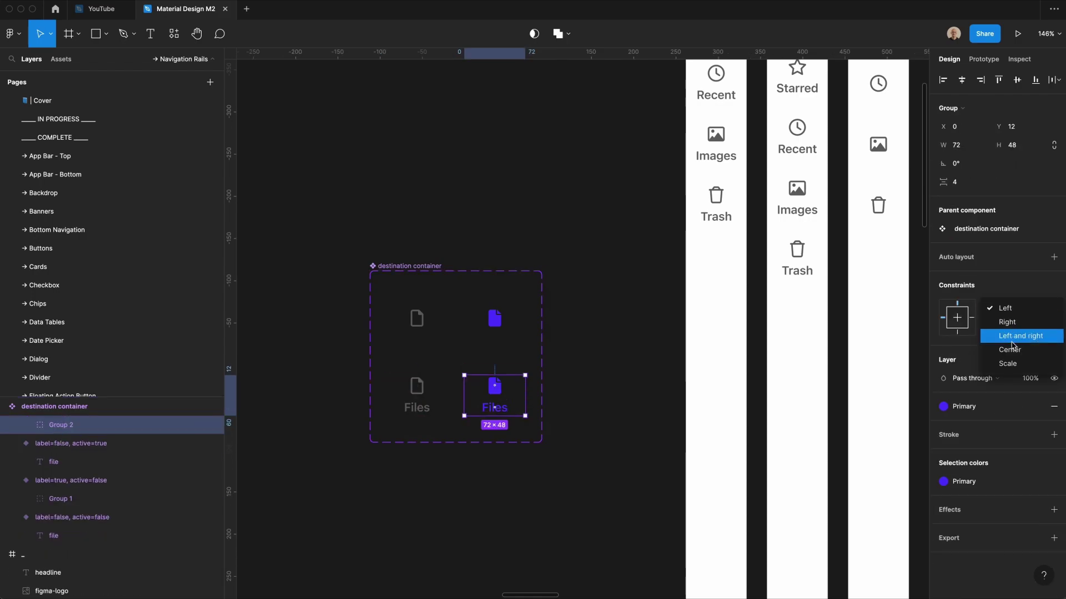
left_click(1010, 350)
left_click(1007, 327)
left_click(1009, 367)
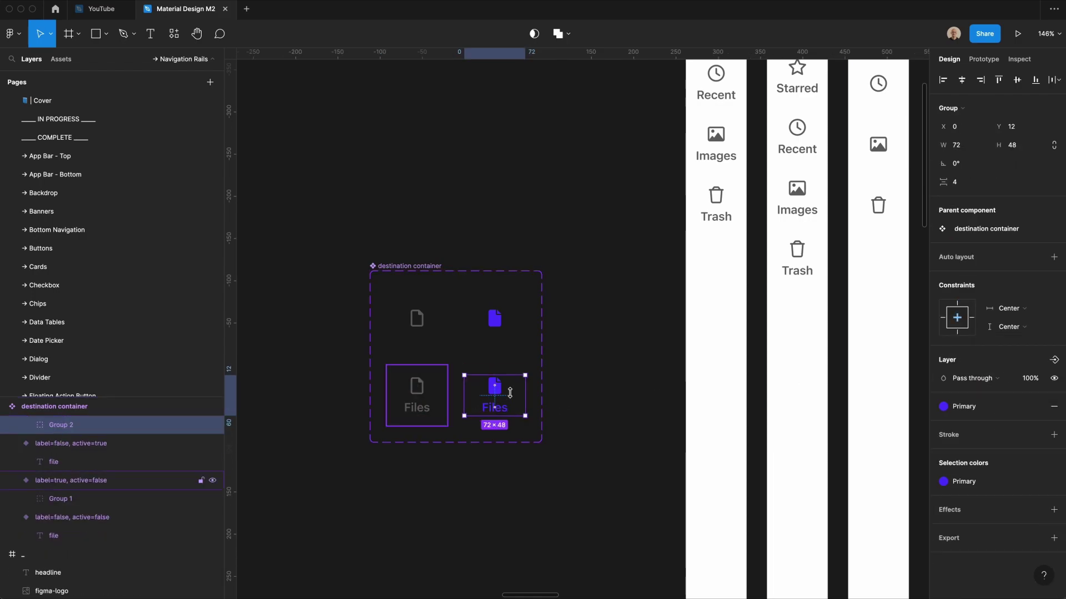
left_click(427, 403)
left_click(1021, 309)
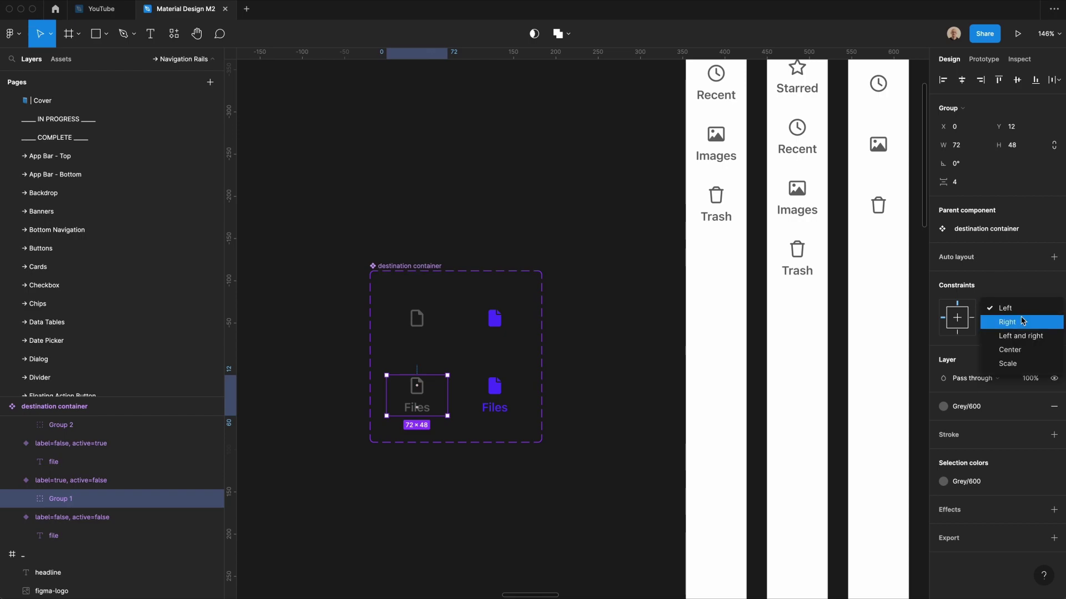
left_click(1015, 352)
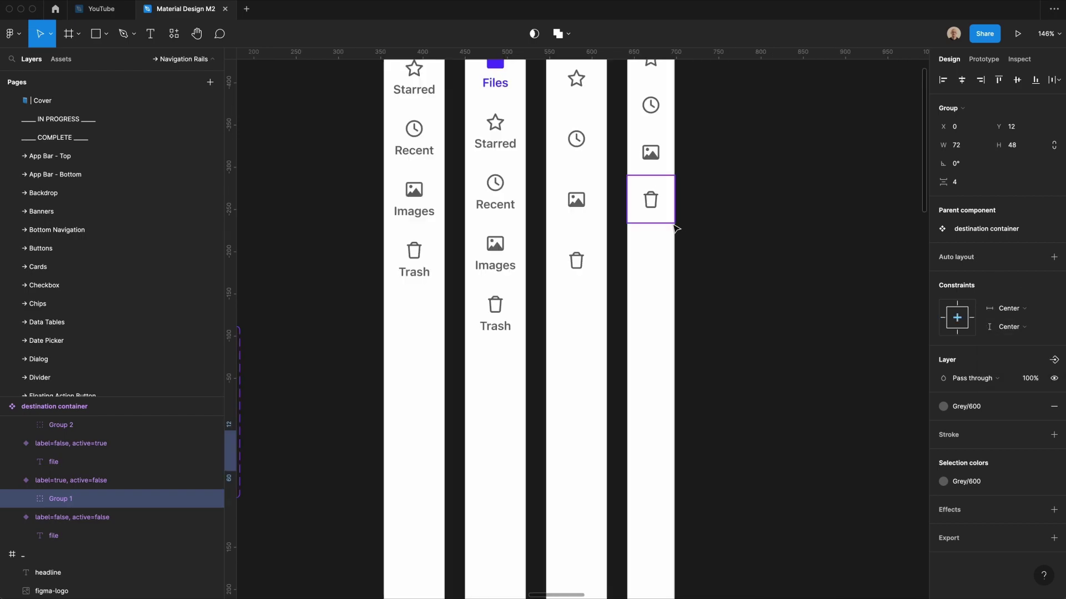
scroll(677, 227, "up", 3)
left_click(729, 199)
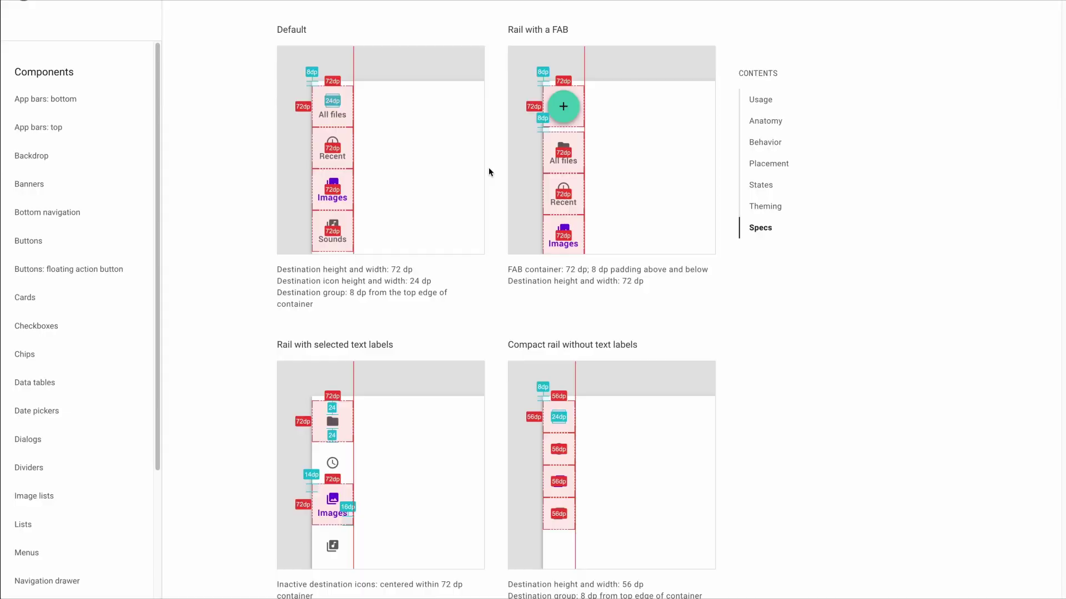
- Switch to the Material Design site and review the tablet and desktop specs for the four navigation rail types
scroll(488, 170, "up", 2)
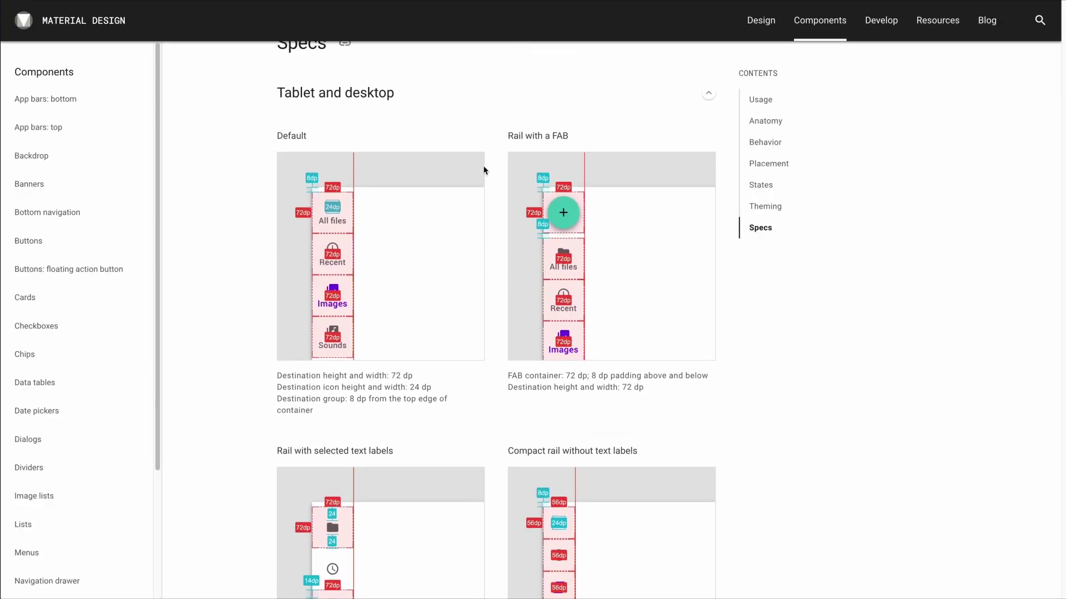
scroll(484, 170, "down", 4)
scroll(485, 170, "down", 1)
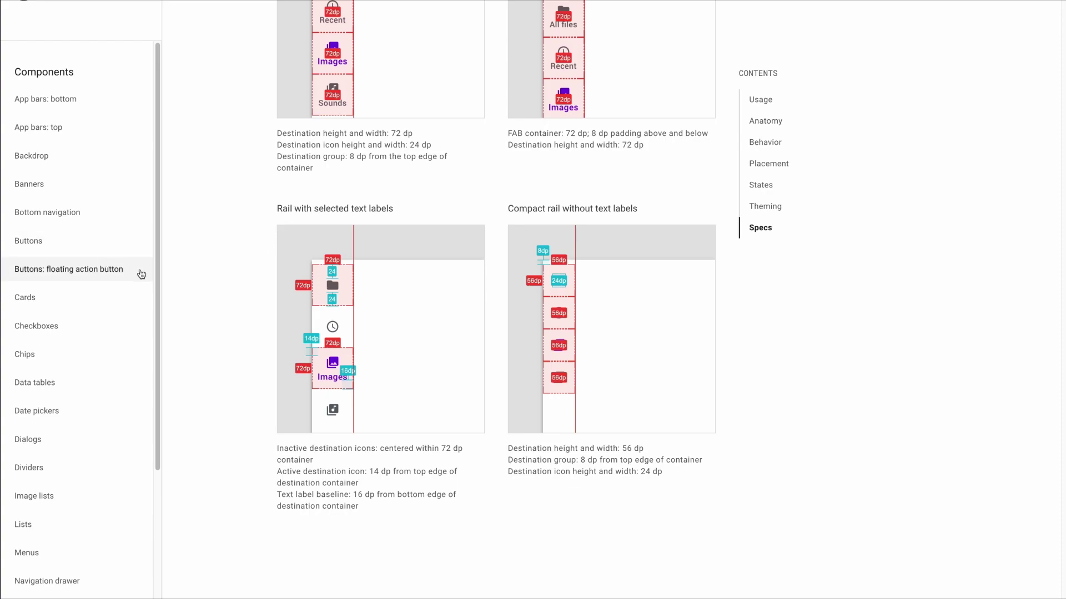
scroll(98, 257, "down", 5)
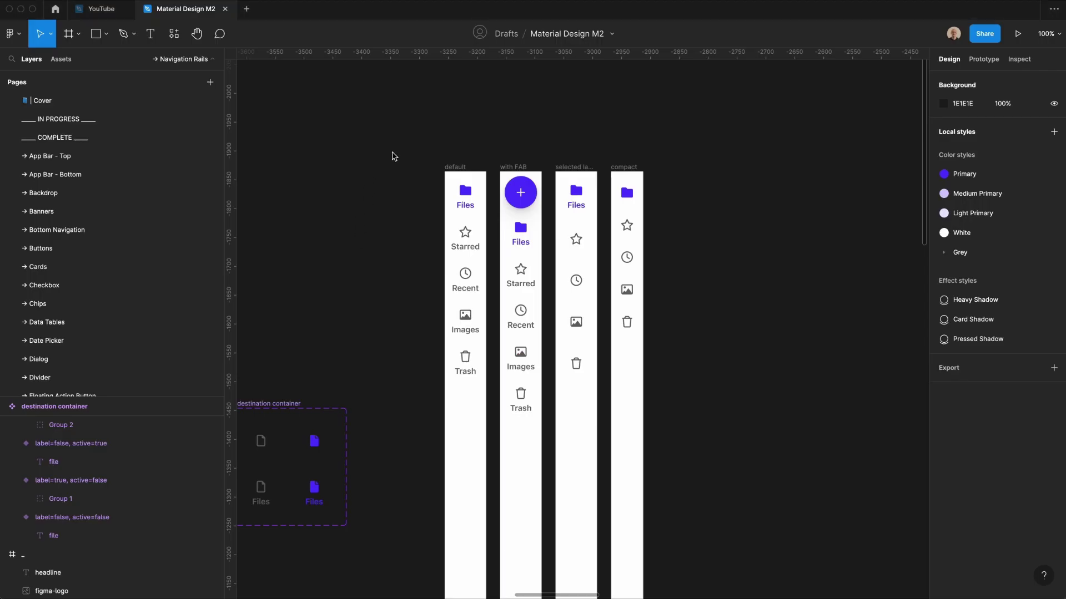
- Combine the default, with FAB, selected label and compact rails into one component set
left_click_drag(399, 70, 447, 124)
left_click_drag(559, 231, 847, 585)
left_click(525, 33)
left_click(513, 90)
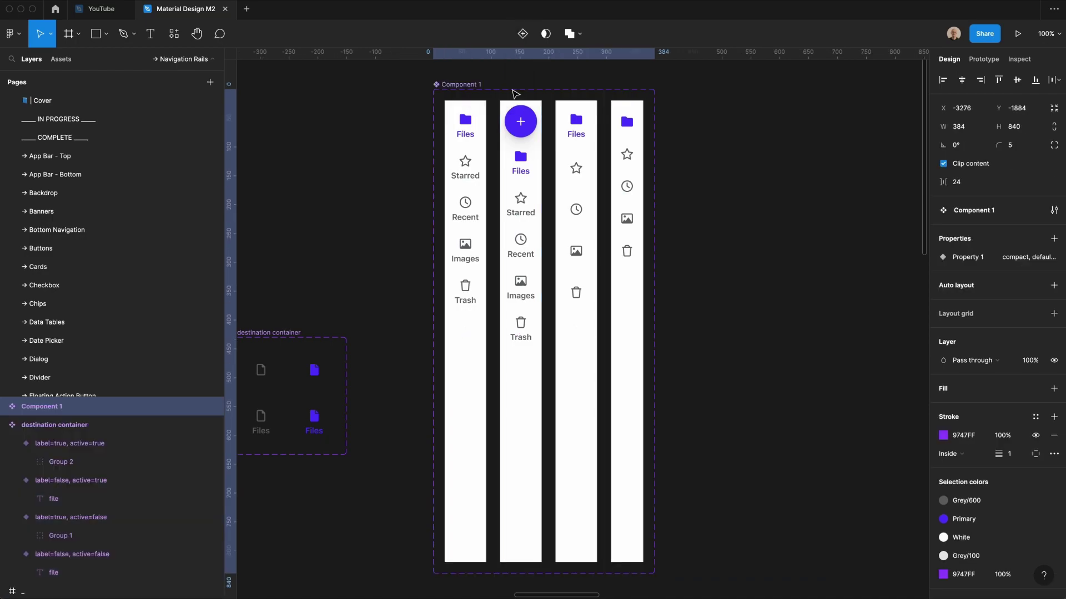
- Name the new component set navigation rail and rename its variant property type
left_click(979, 216)
type("navigation rail")
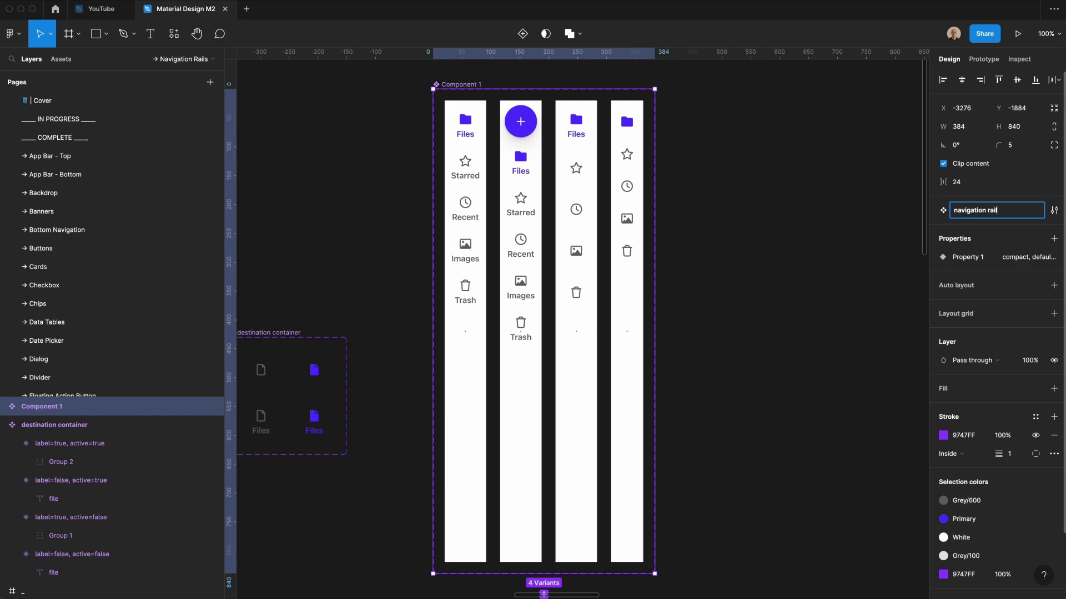
double_click(981, 258)
type("type")
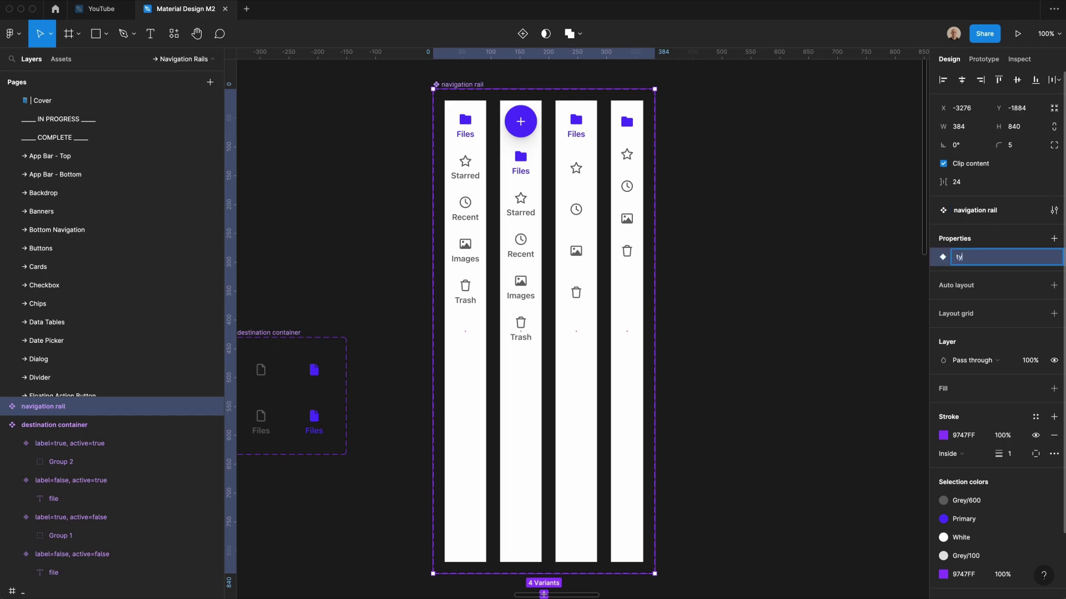
key("Return")
- Place an instance of the default rail beside the component set and switch its type through selected label, with FAB and compact
left_click(487, 175)
left_click_drag(475, 178, 804, 193)
left_click(1002, 245)
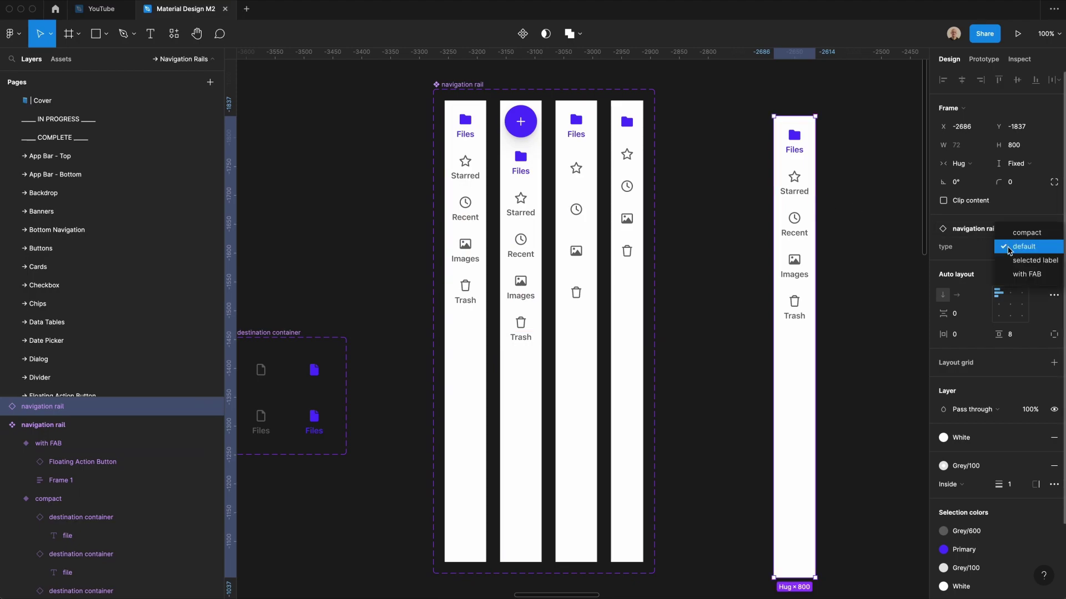
left_click(1015, 259)
left_click(1015, 249)
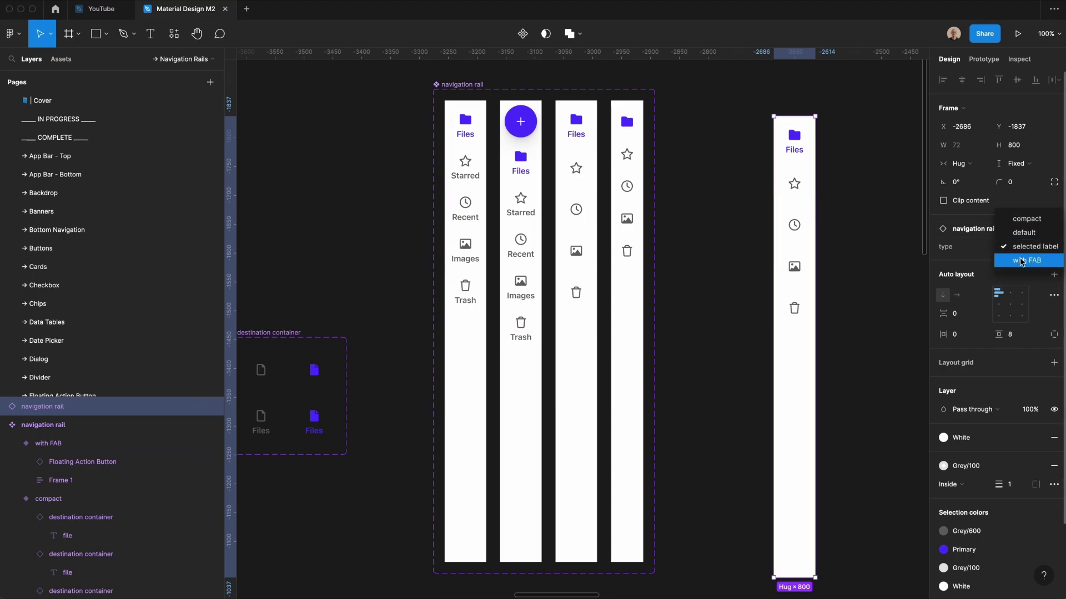
left_click(1021, 260)
left_click(1015, 250)
left_click(1017, 206)
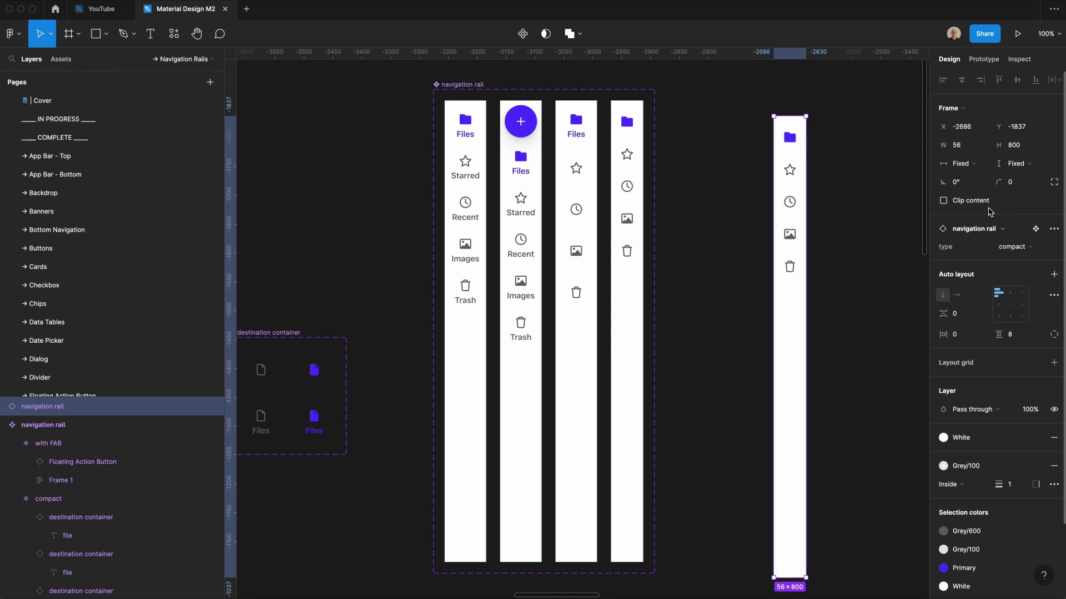
- Detach the compact rail instance and try duplicating its image destination container to add more items
right_click(781, 168)
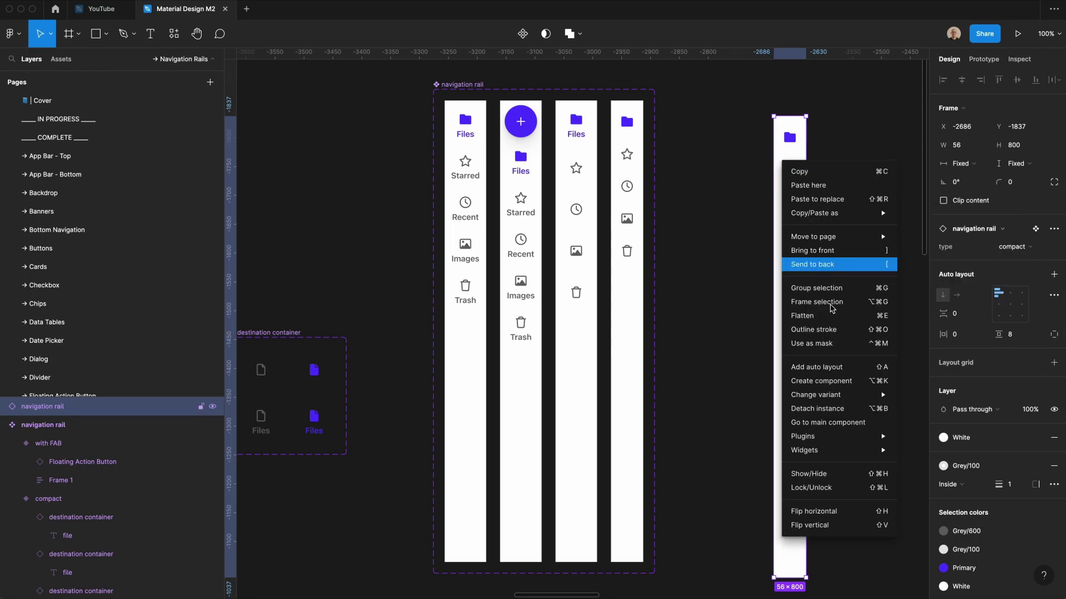
left_click(816, 411)
left_click(790, 244)
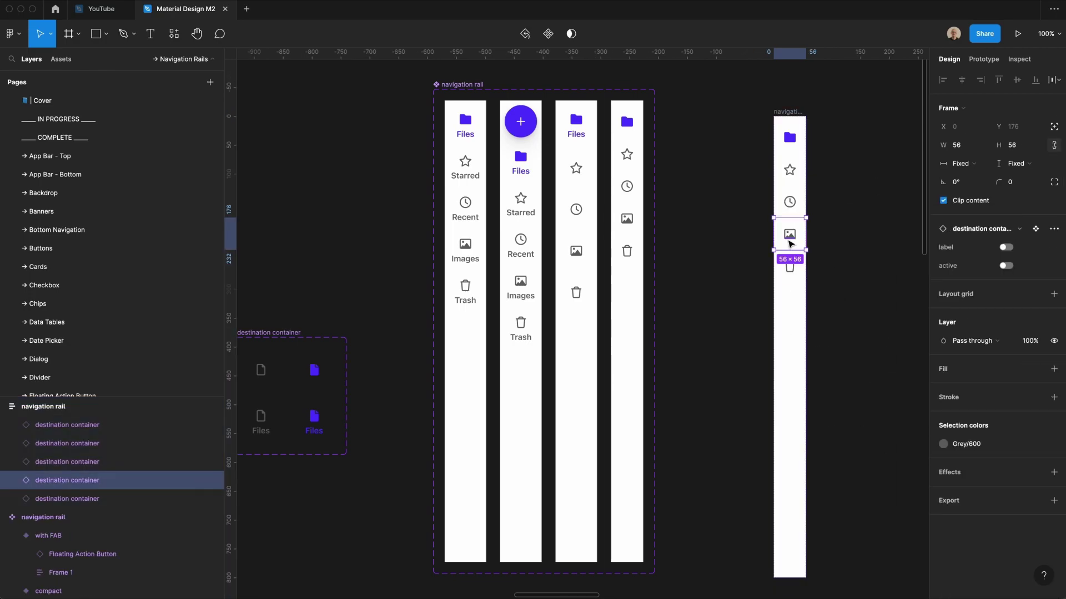
key("super+d")
key("super+d")
key("super+z")
- Remove the detached test rail and move the destination container set beside the navigation rail set with their top edges aligned
left_click(761, 148)
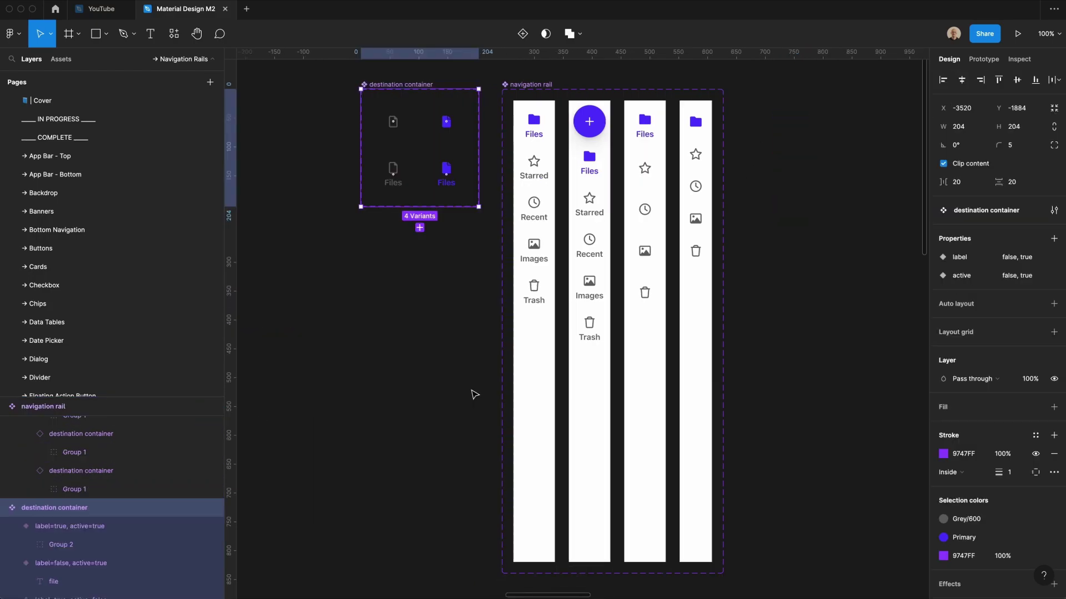
left_click(475, 394)
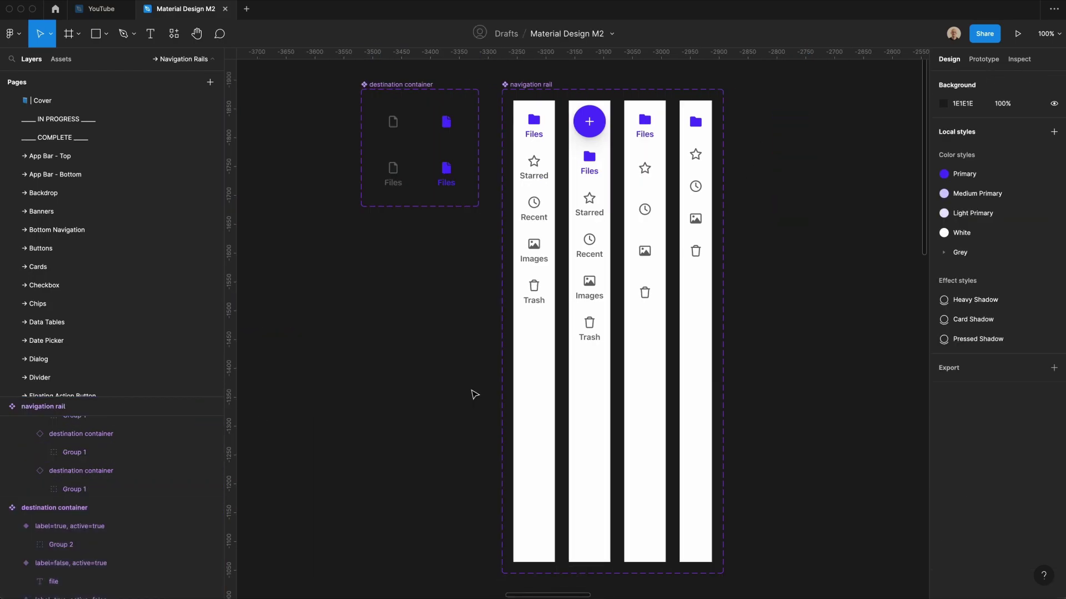
scroll(474, 395, "left", 1)
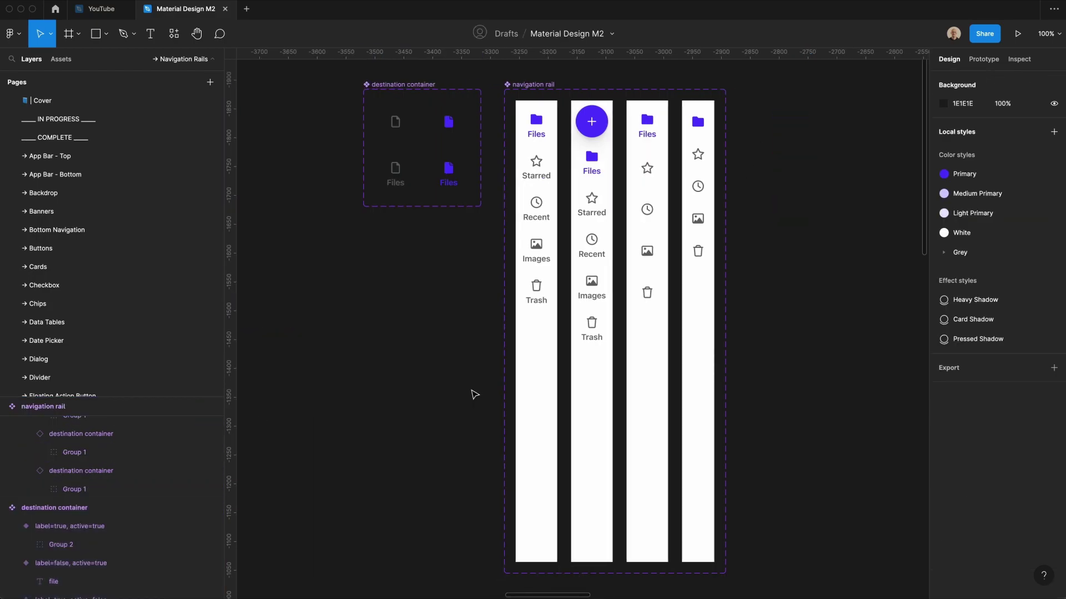